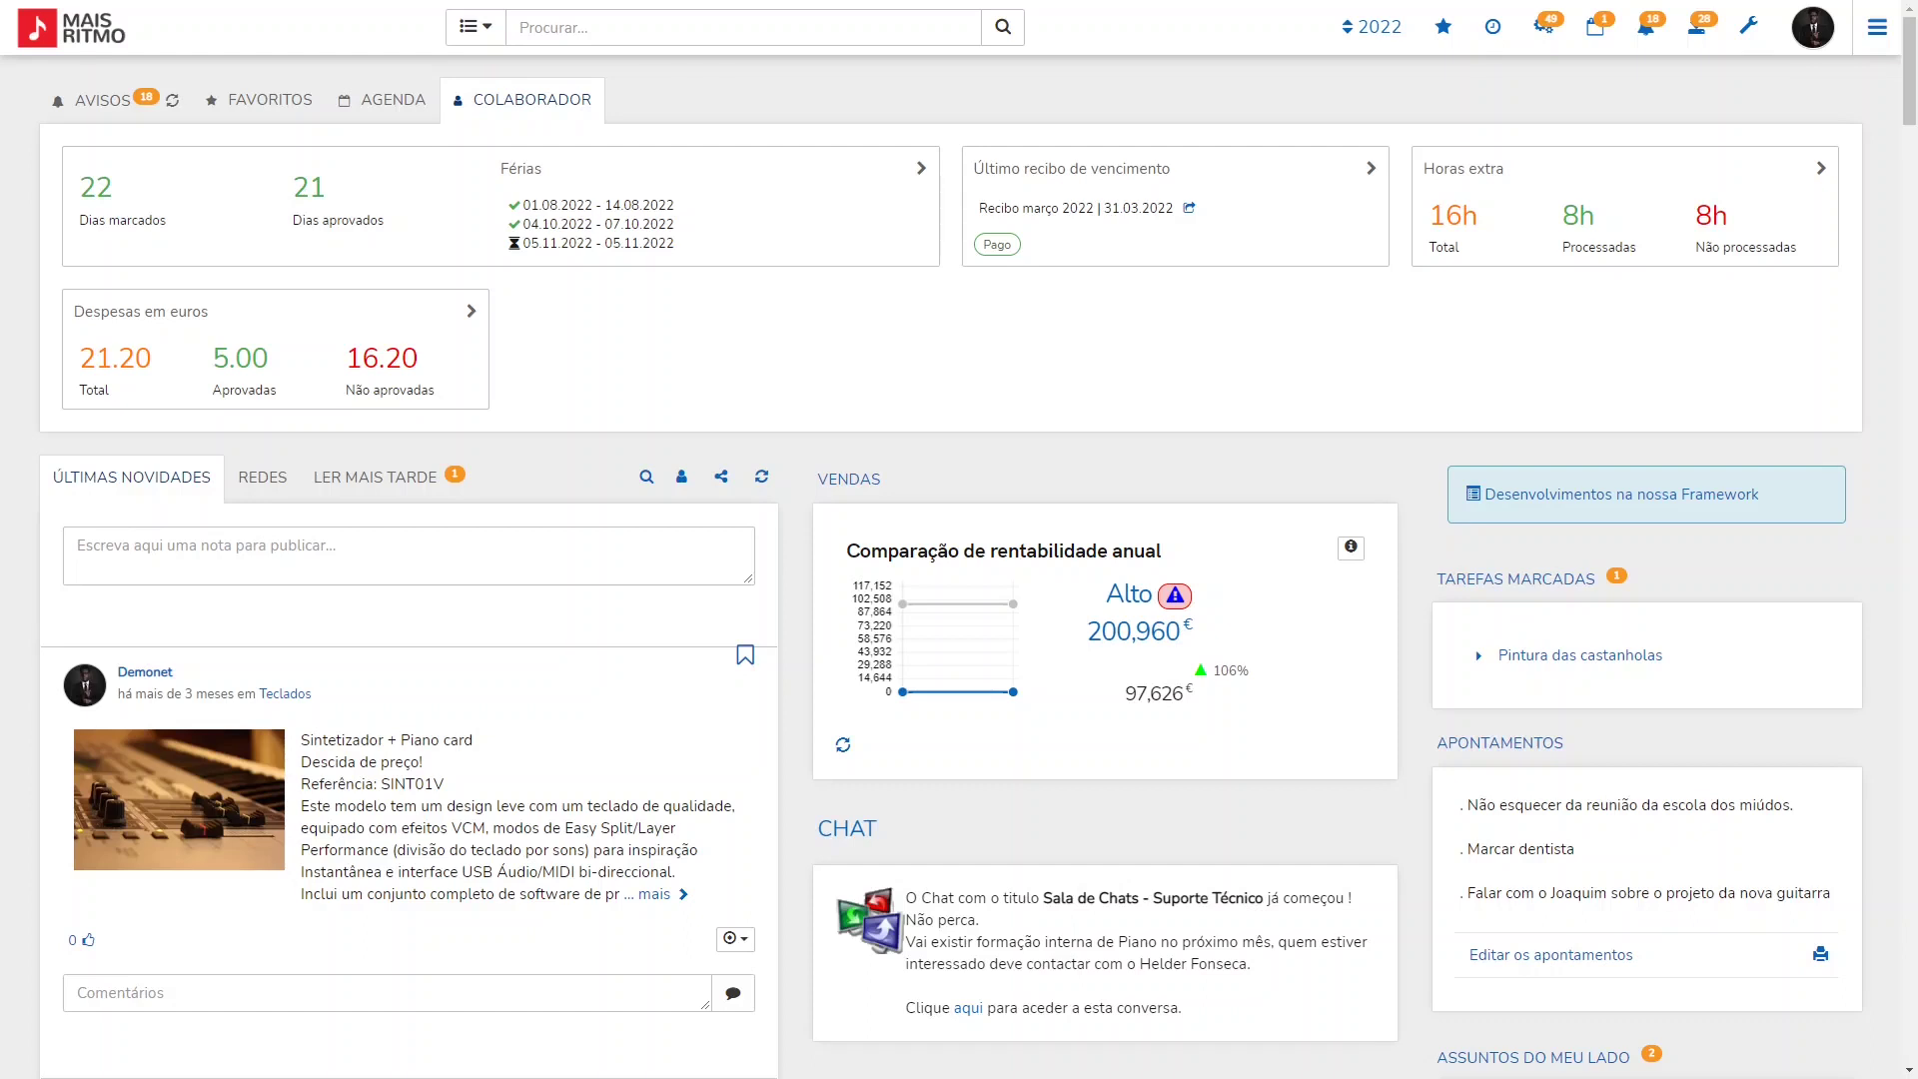
- Open Características de Funções, list the 7 last changed records and view the Boa dicção characteristic
{"action": "left_click", "coordinate": [1877, 27]}
{"action": "type", "text": "carac"}
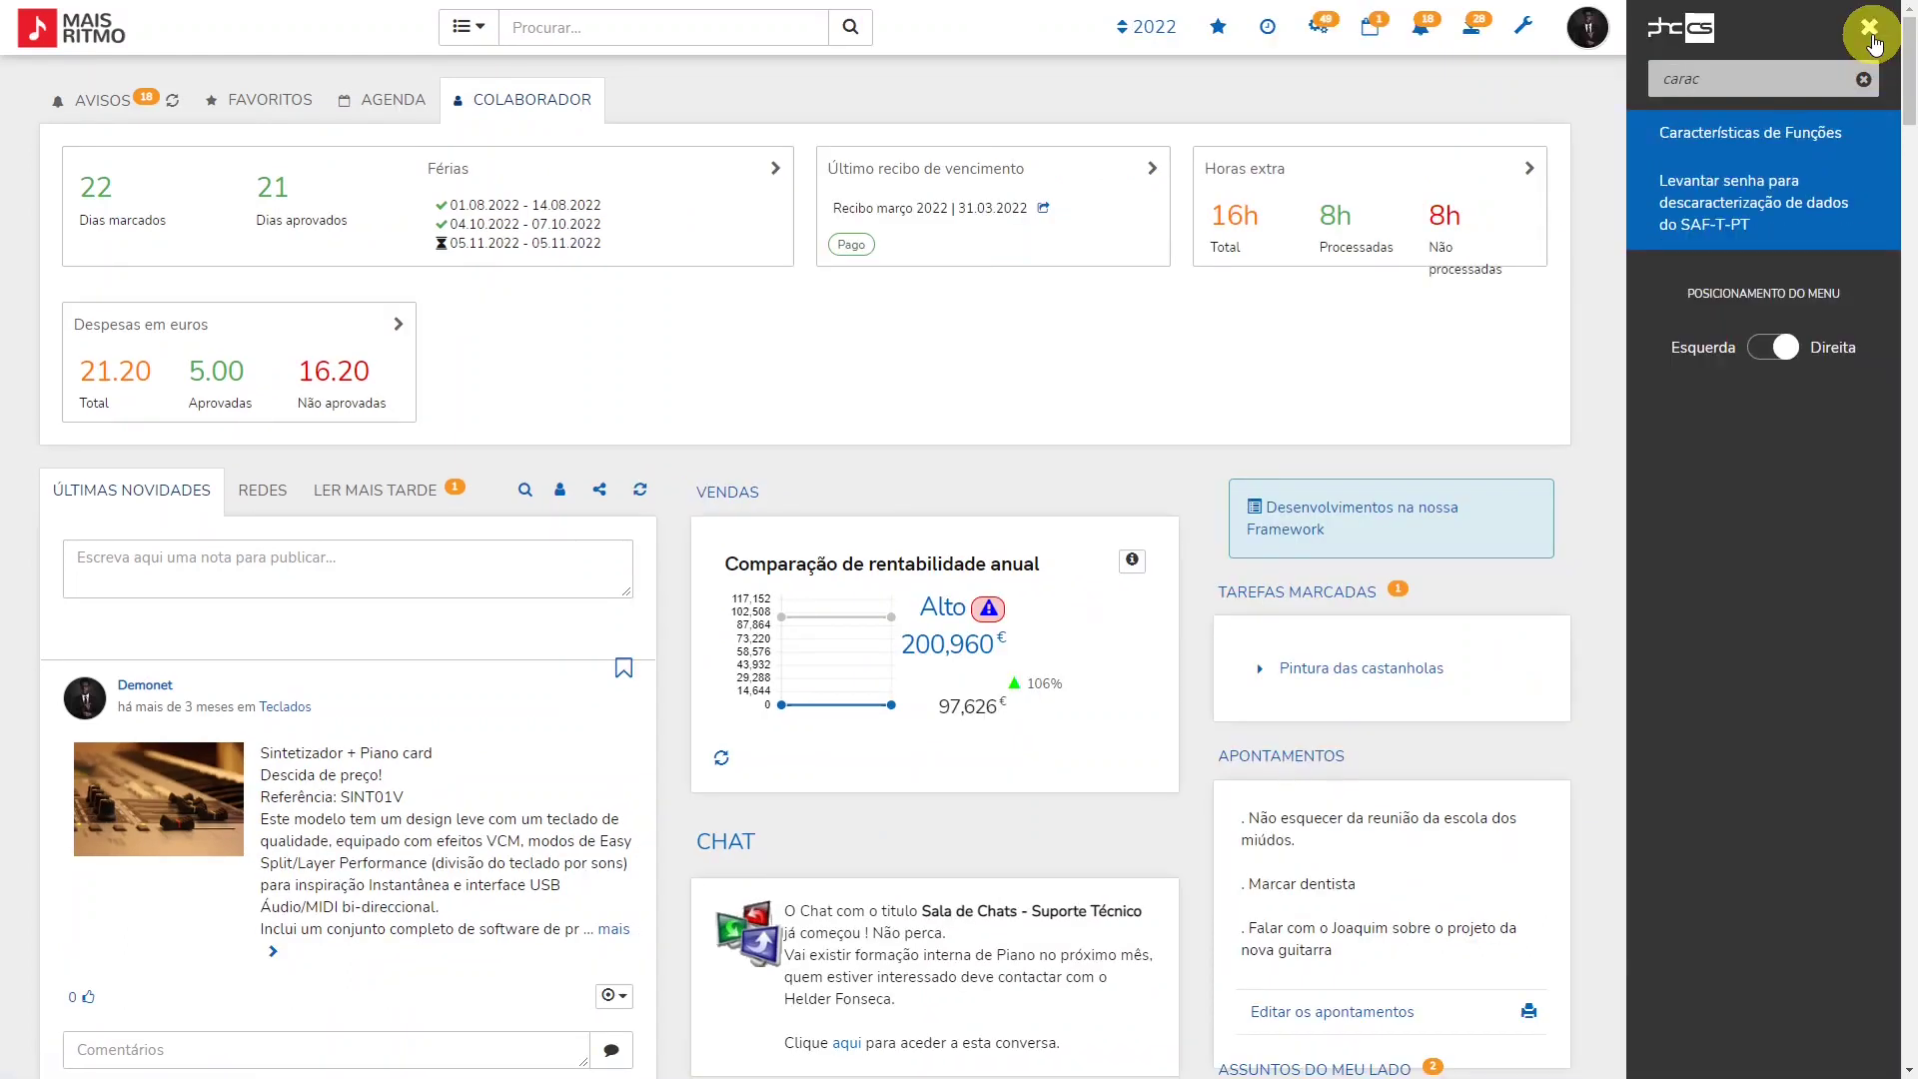
{"action": "left_click", "coordinate": [1778, 132]}
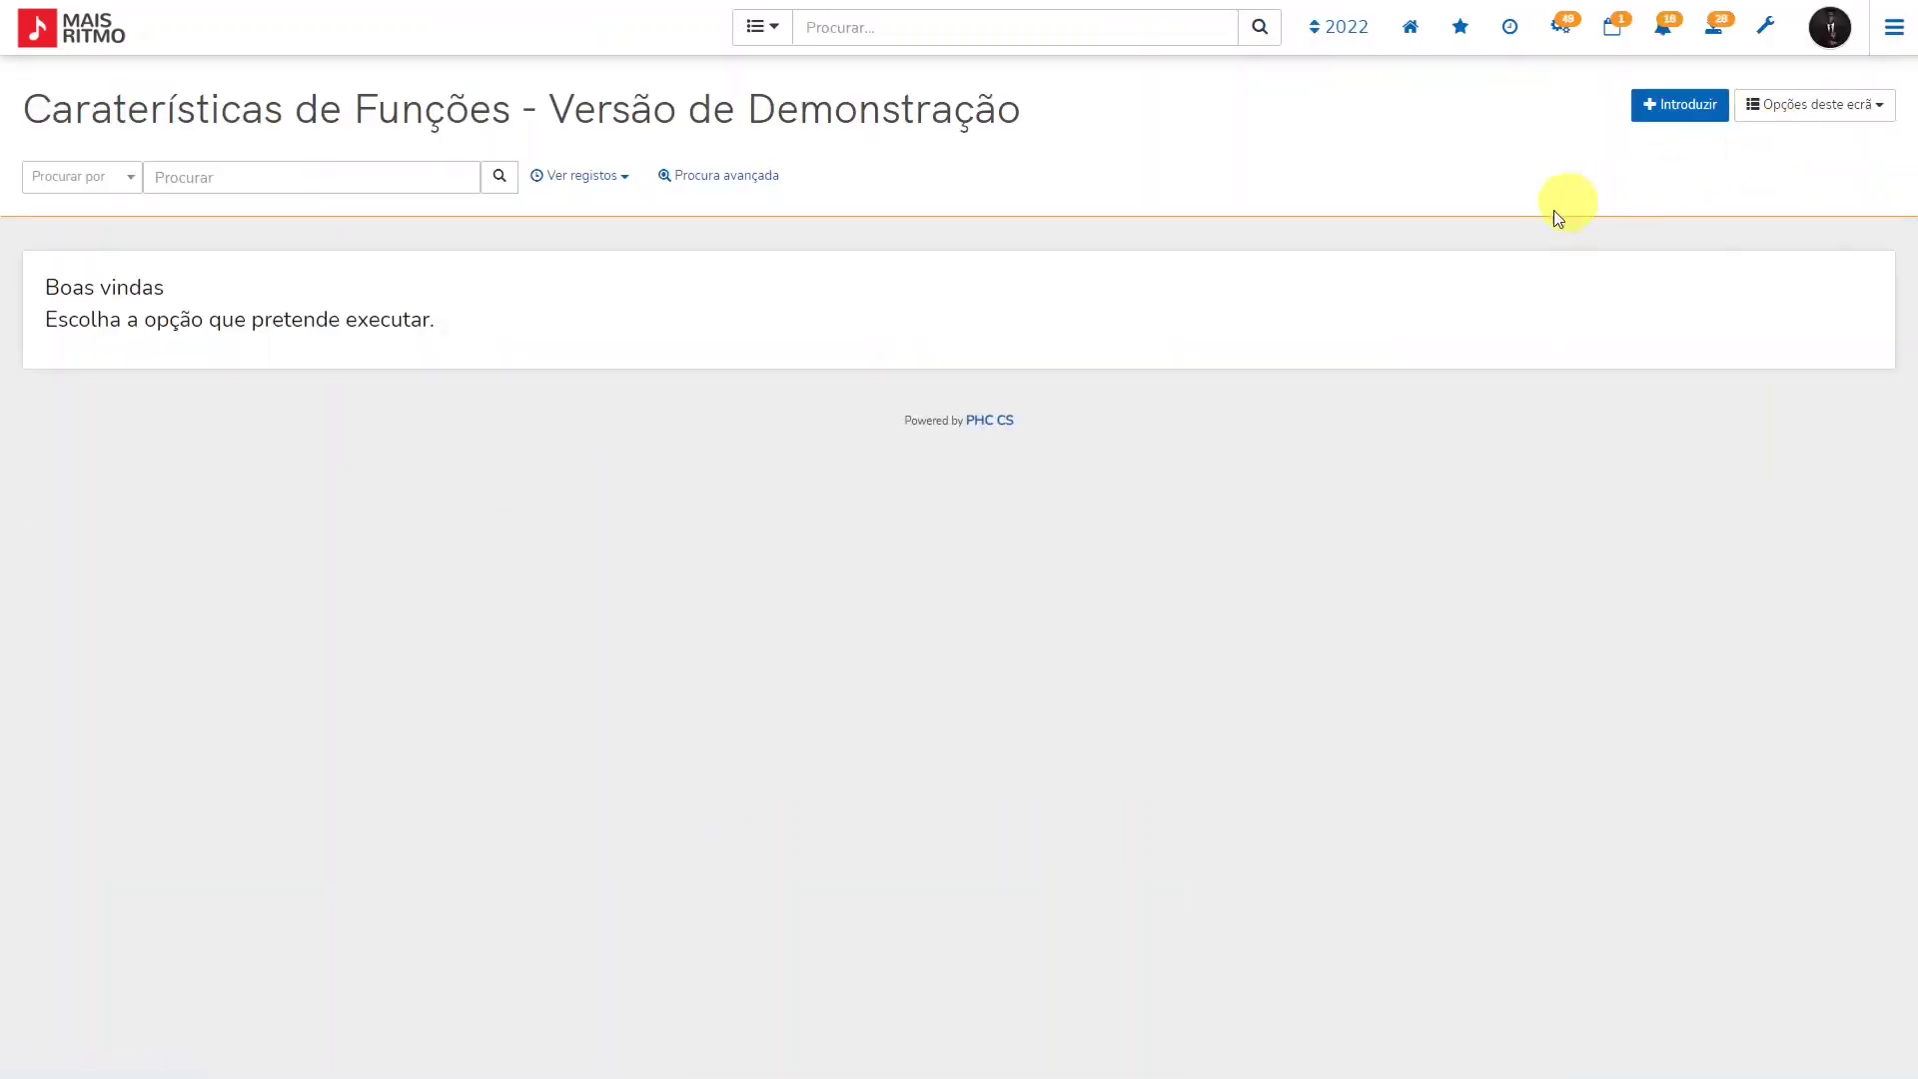
{"action": "left_click", "coordinate": [593, 190]}
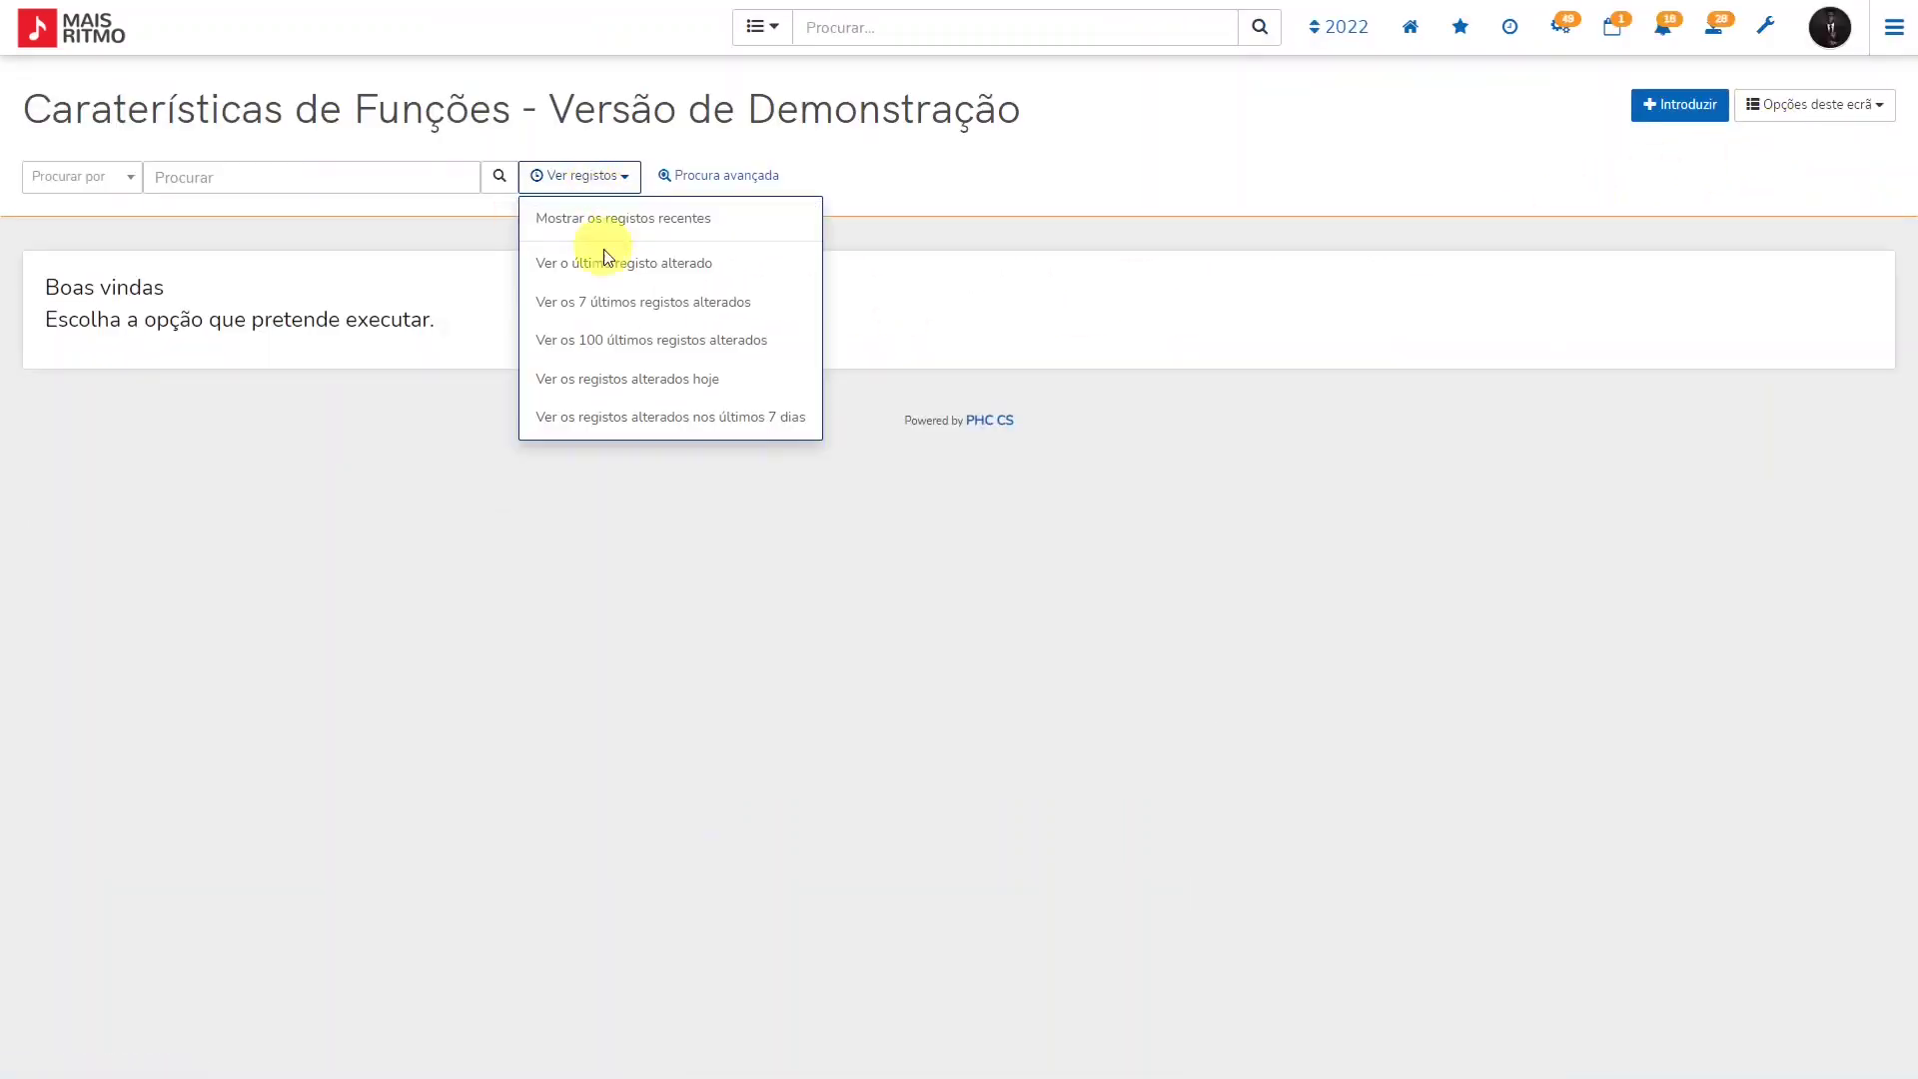
{"action": "left_click", "coordinate": [599, 306]}
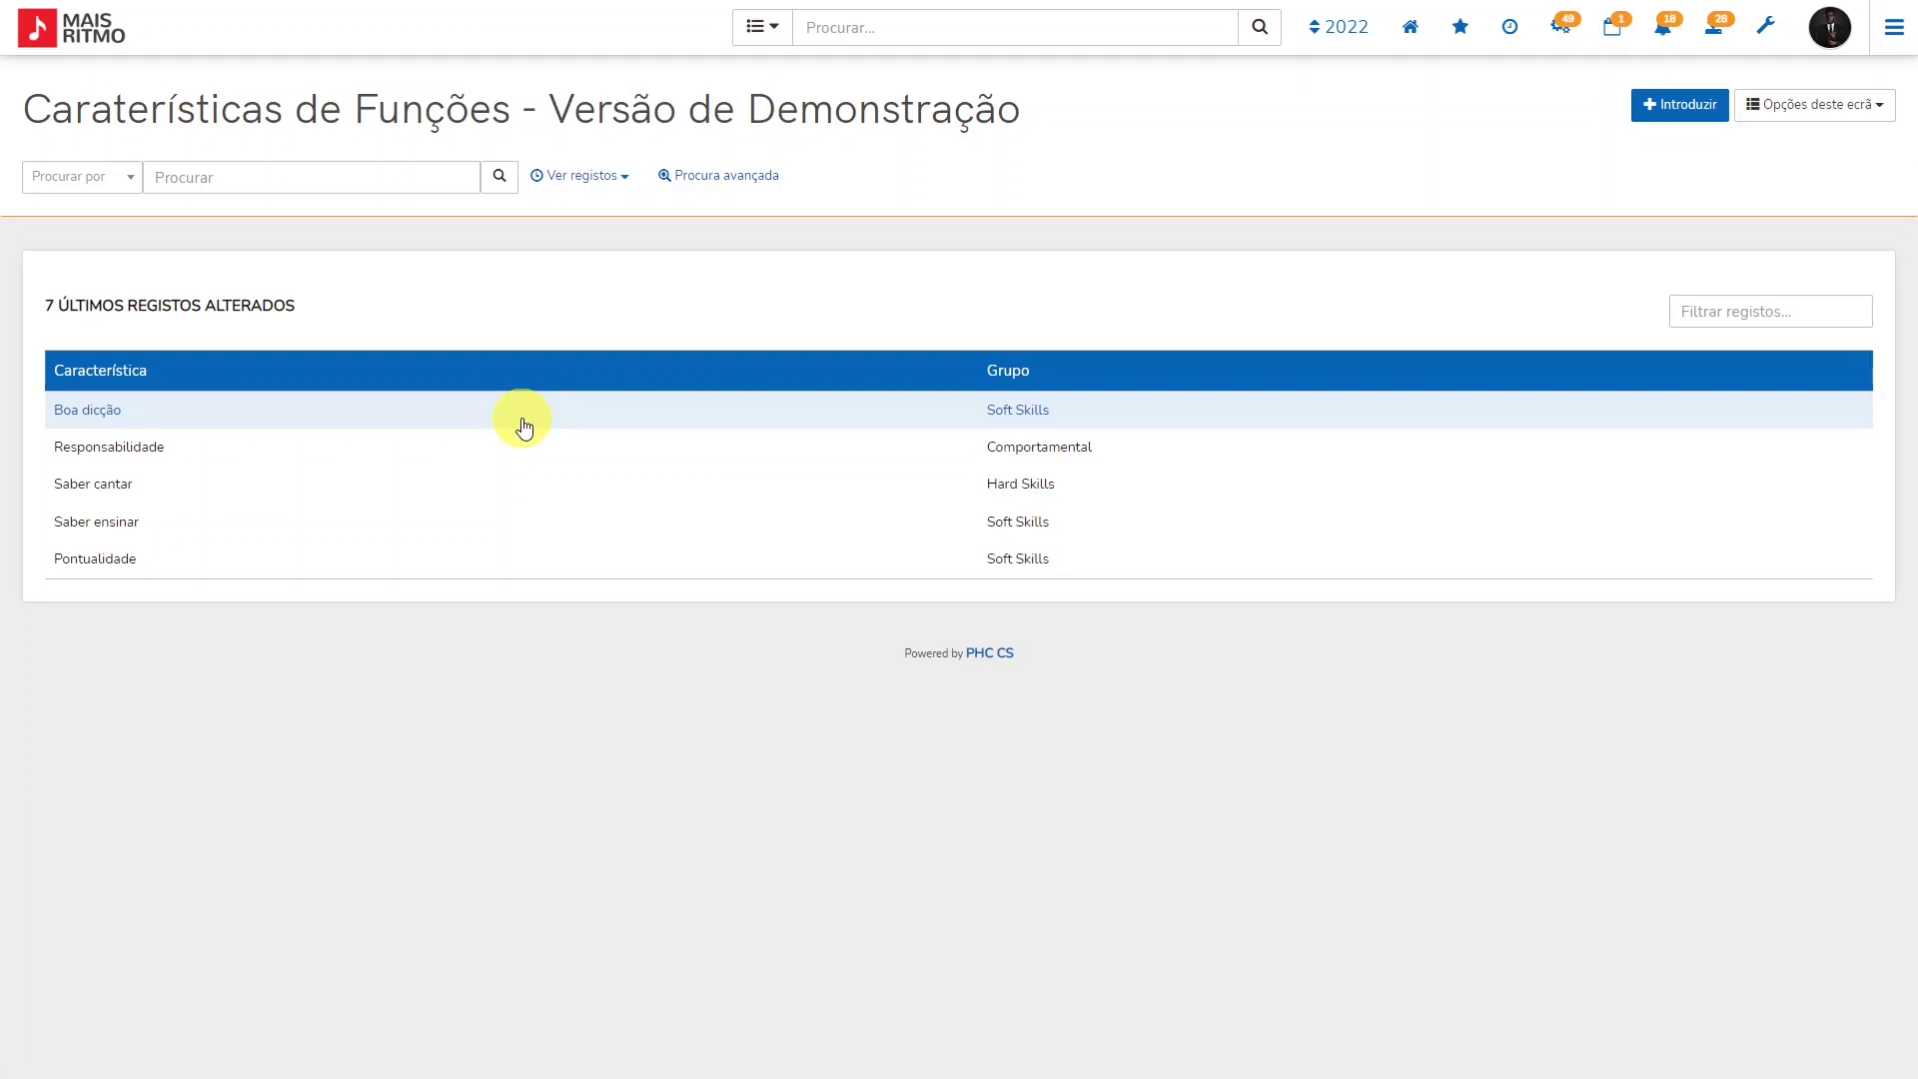
{"action": "left_click", "coordinate": [525, 428]}
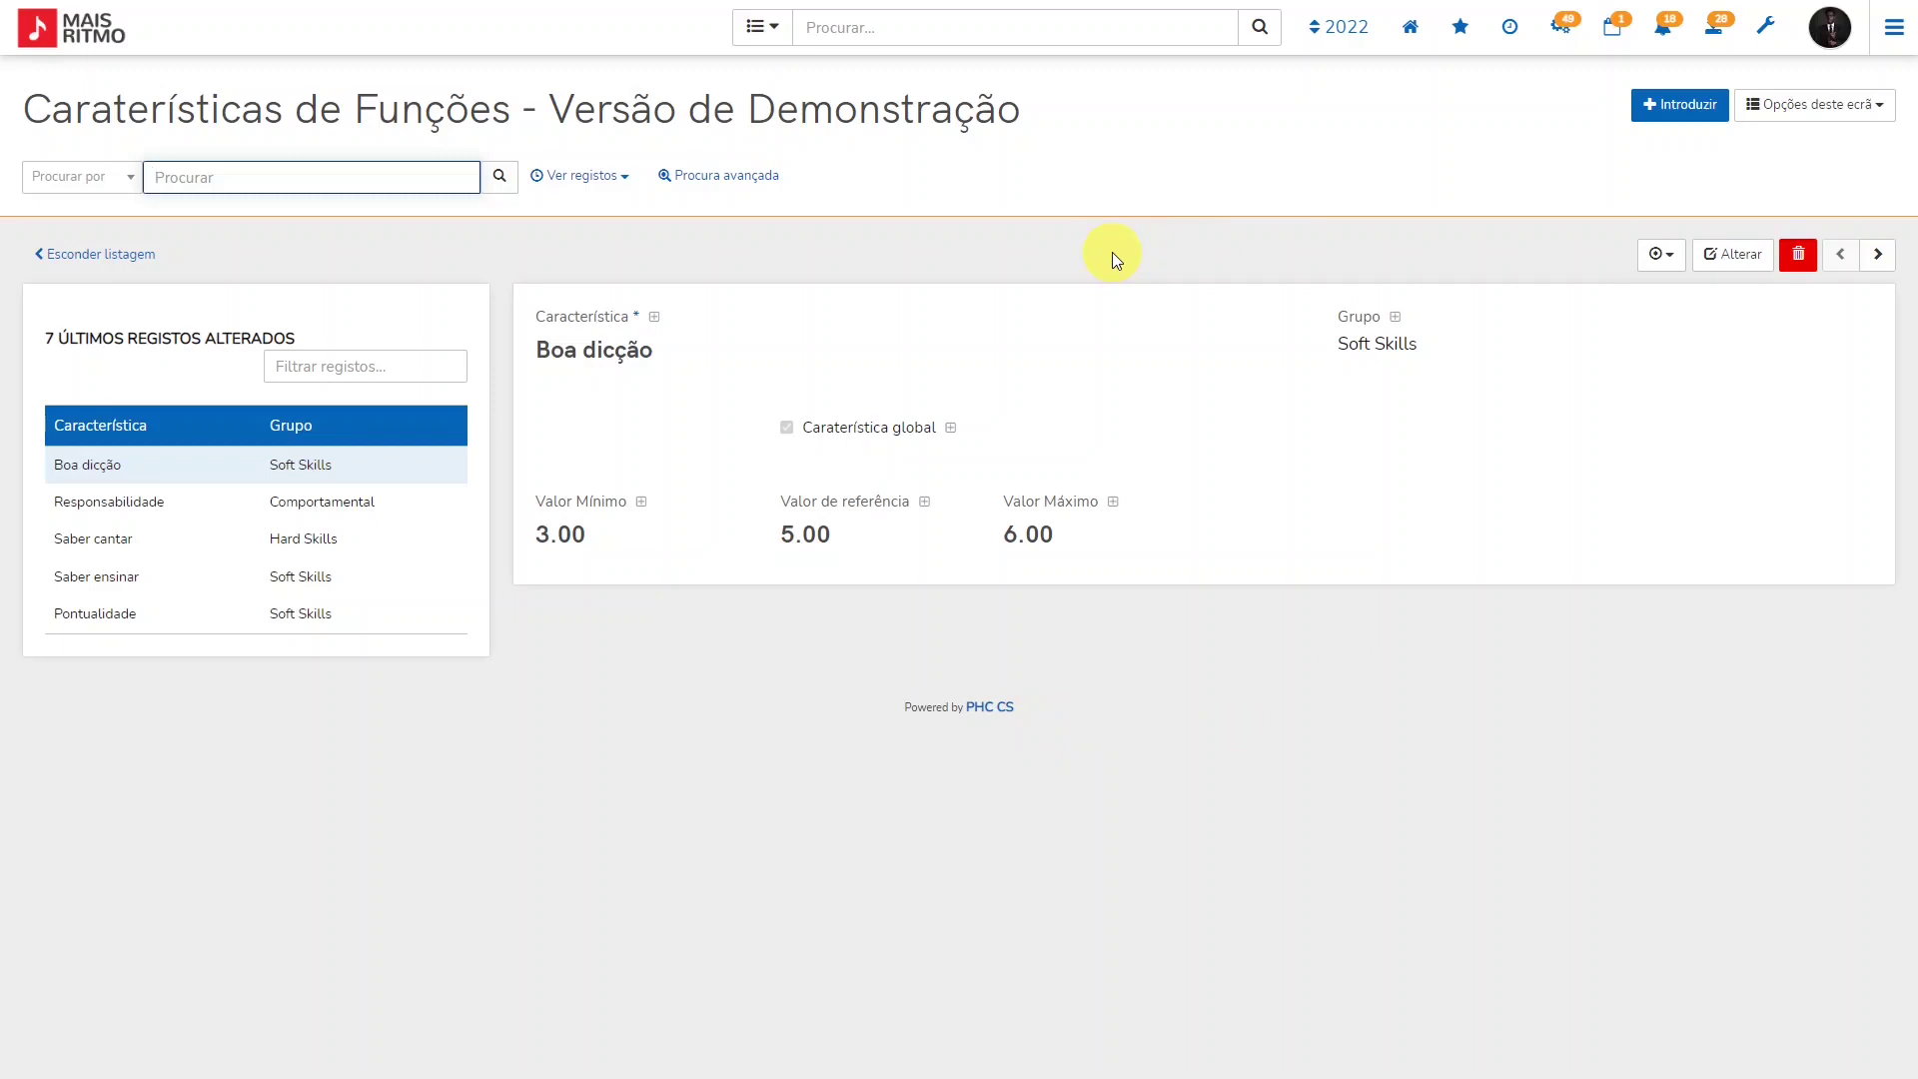
- Create a new characteristic named "Capacidade de comunicação" in the Soft Skills group and mark it as a global characteristic
{"action": "left_click", "coordinate": [1678, 106]}
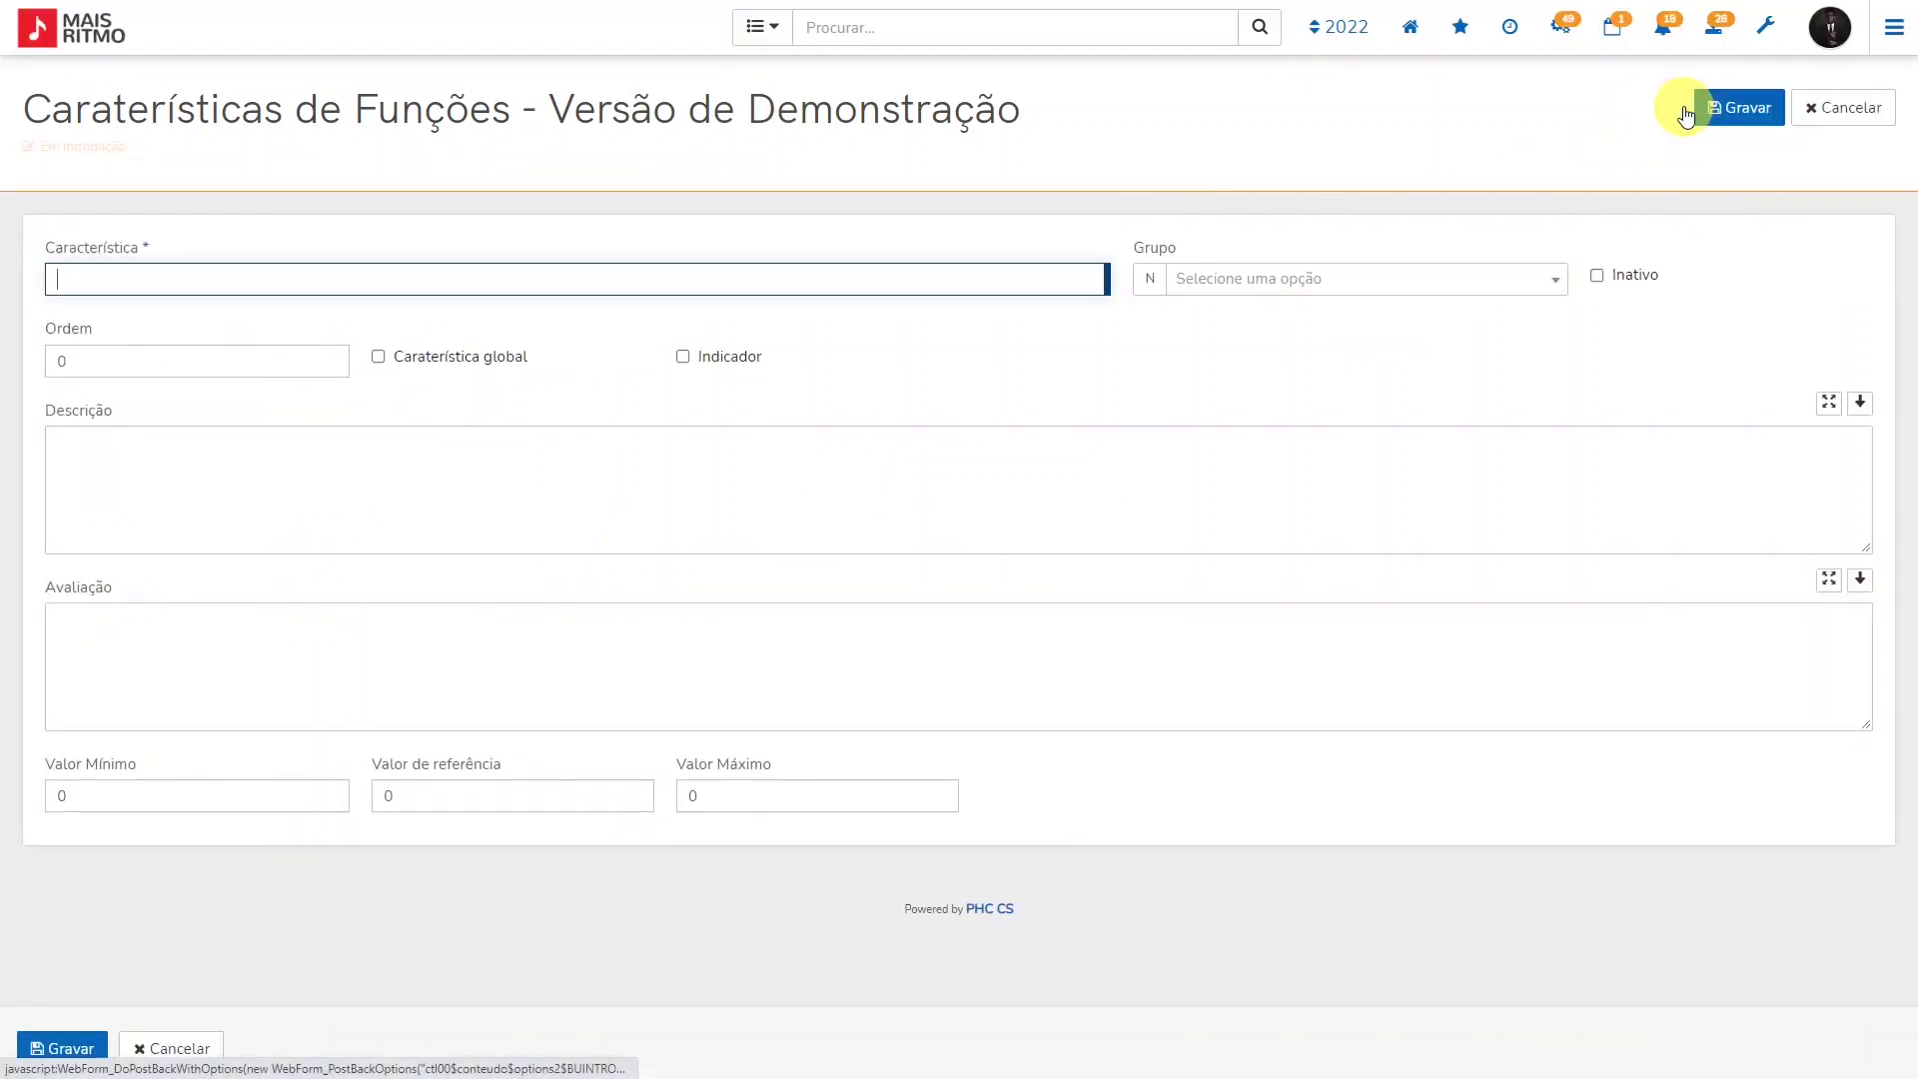
{"action": "left_click", "coordinate": [137, 281]}
{"action": "type", "text": "Capac"}
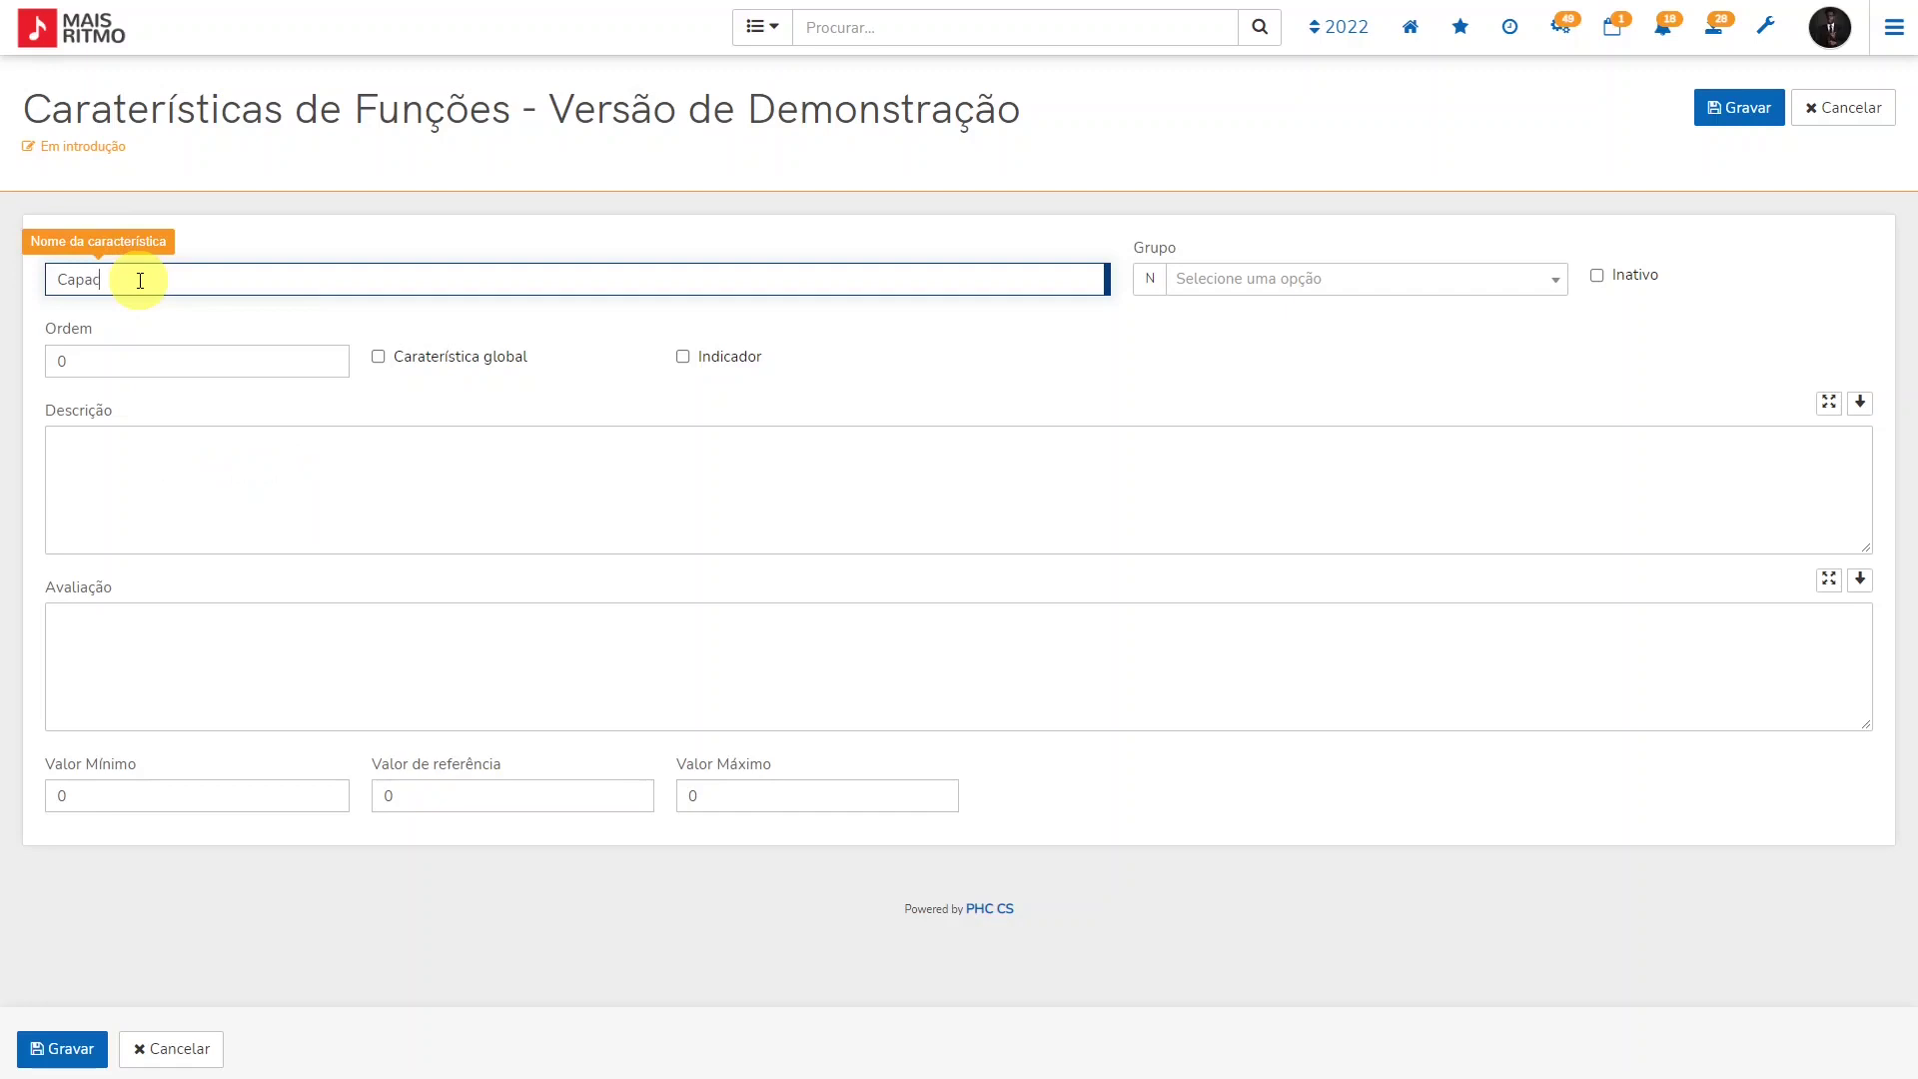
{"action": "type", "text": "idade de comunicação"}
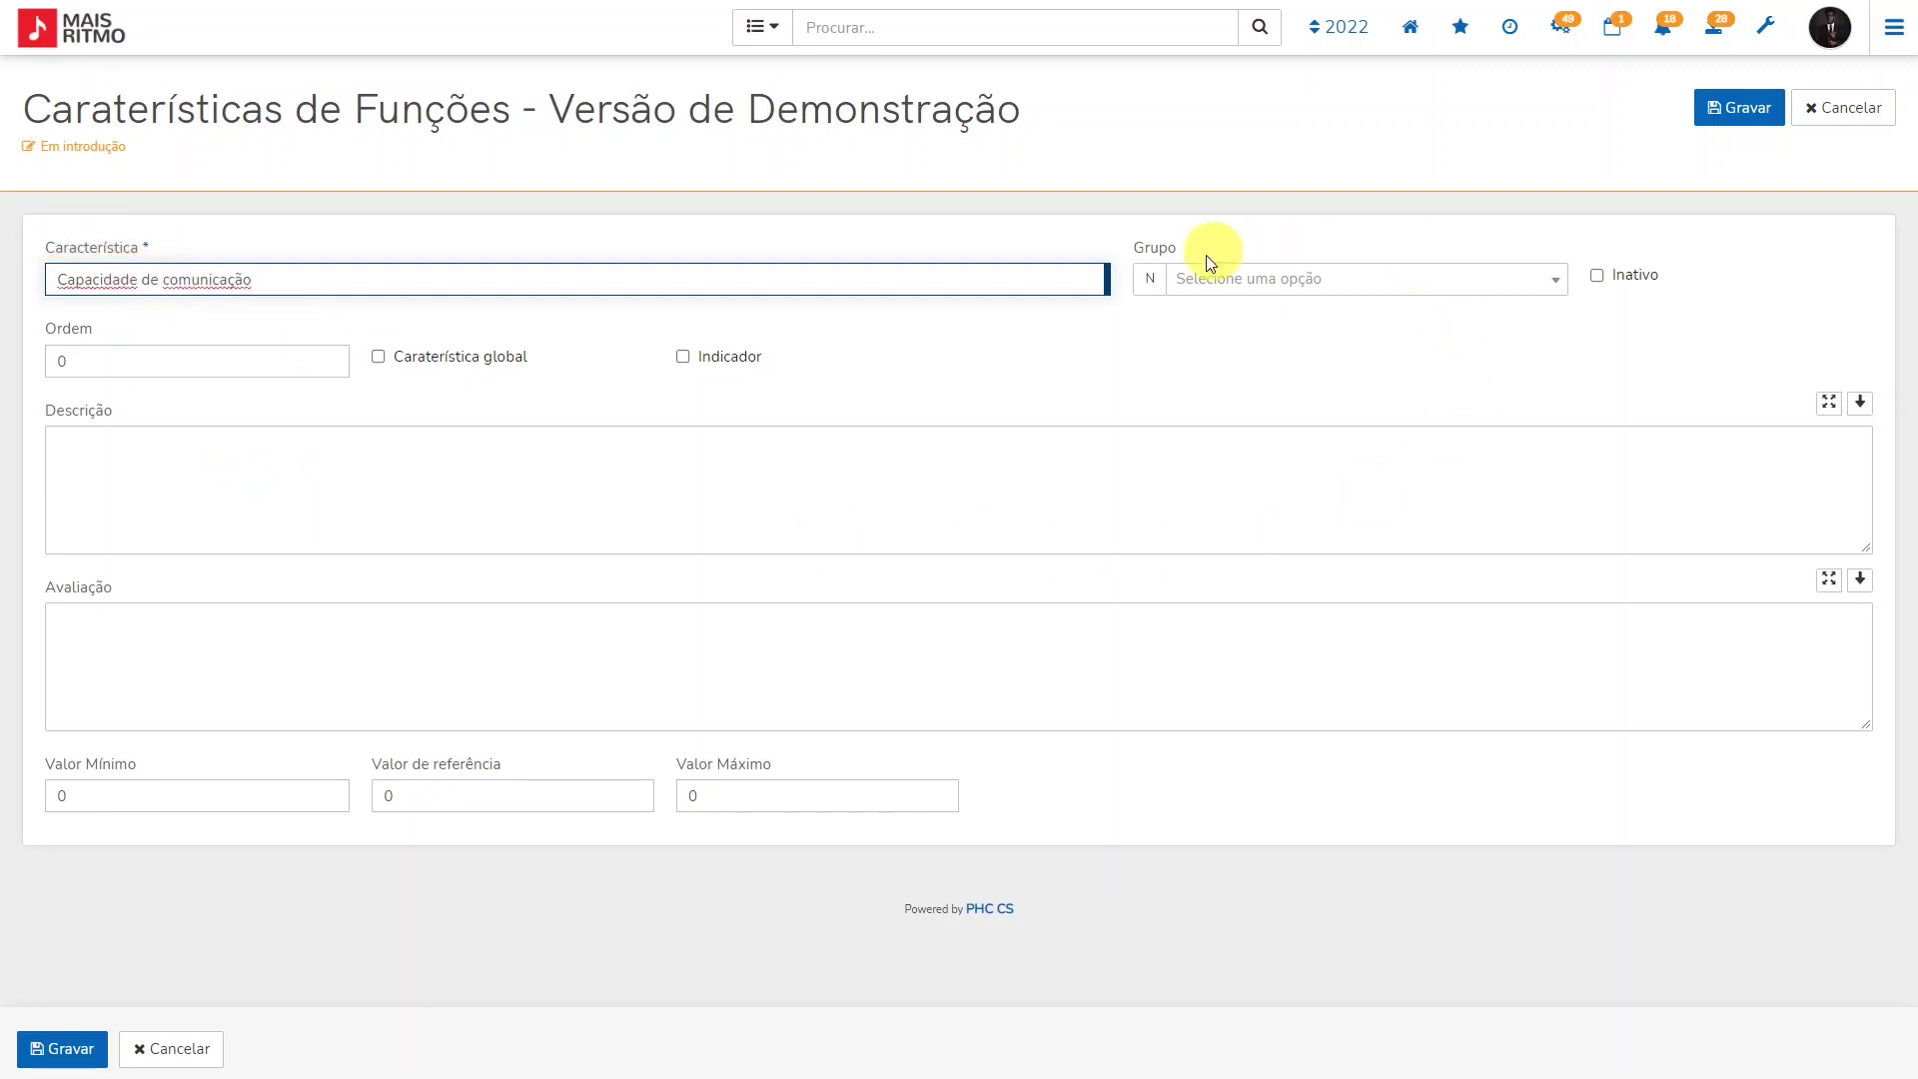
{"action": "left_click", "coordinate": [1267, 294]}
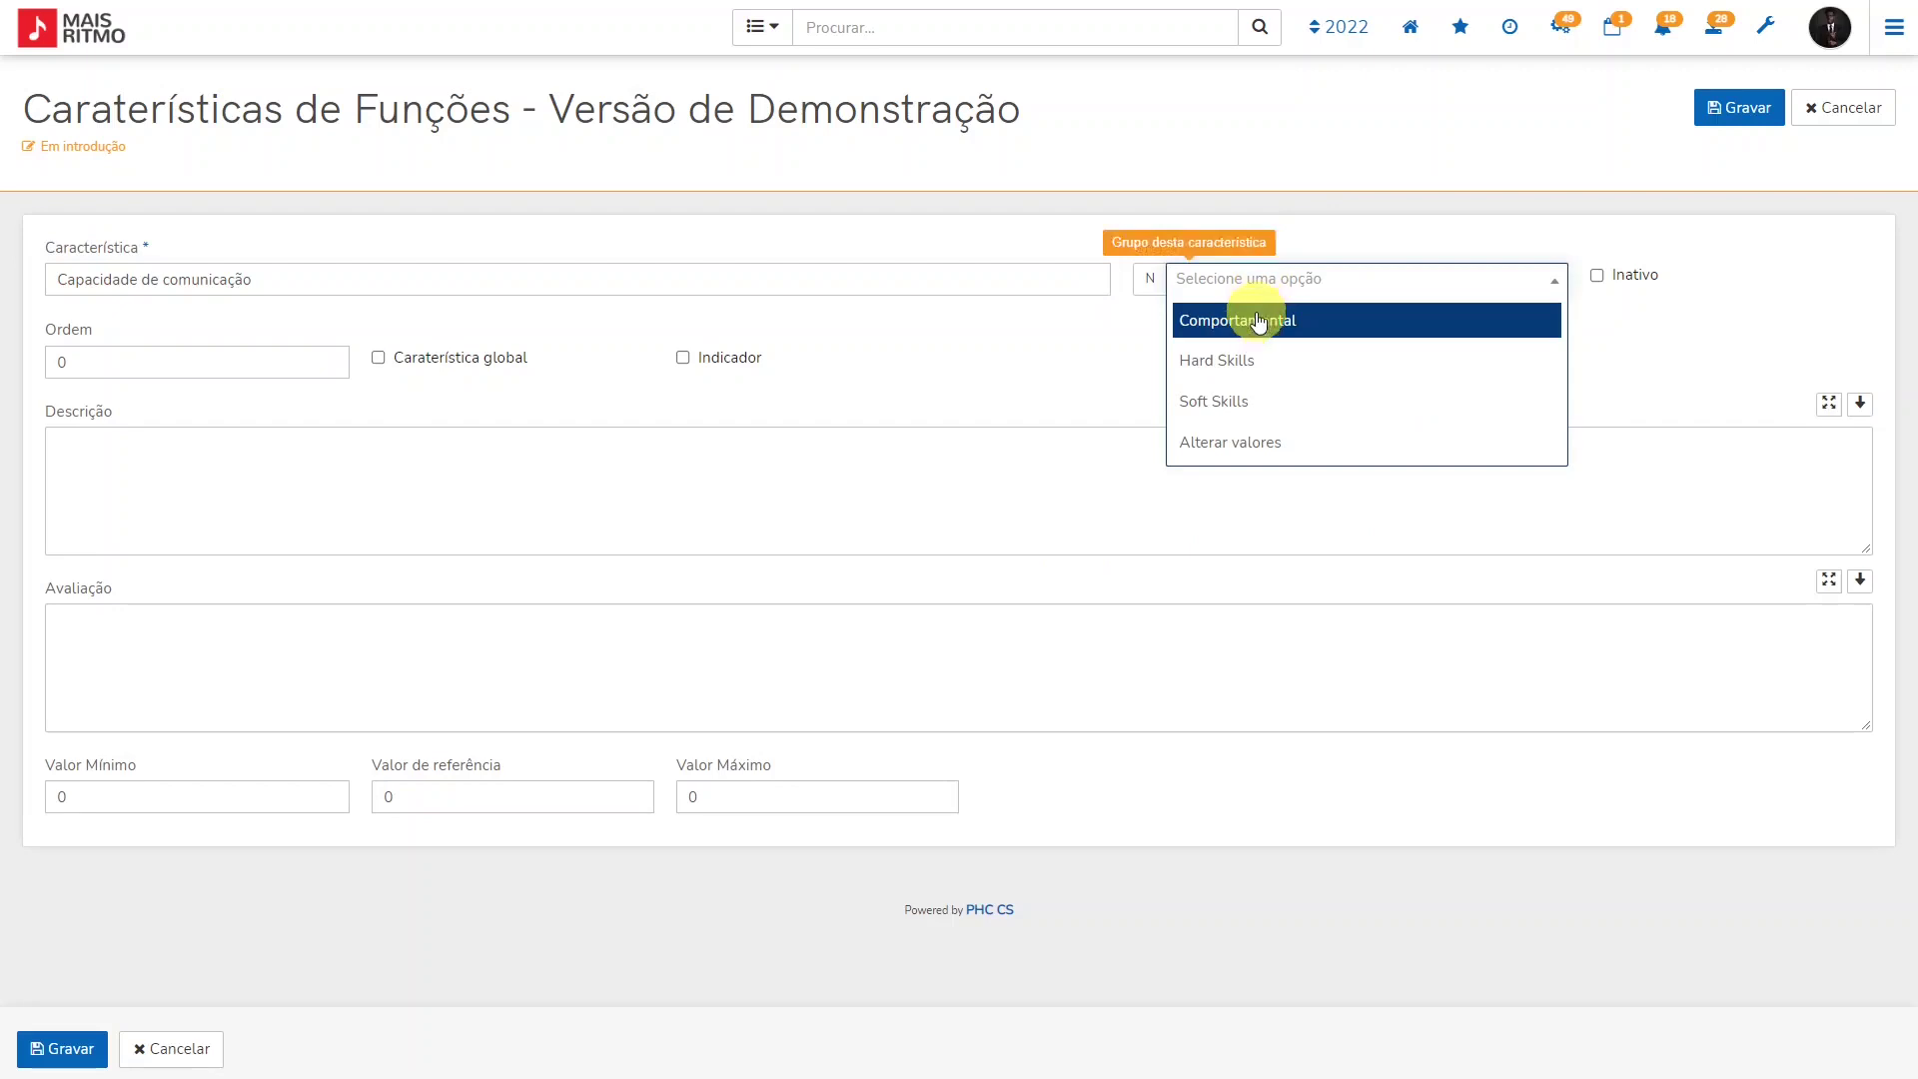
{"action": "left_click", "coordinate": [1239, 401]}
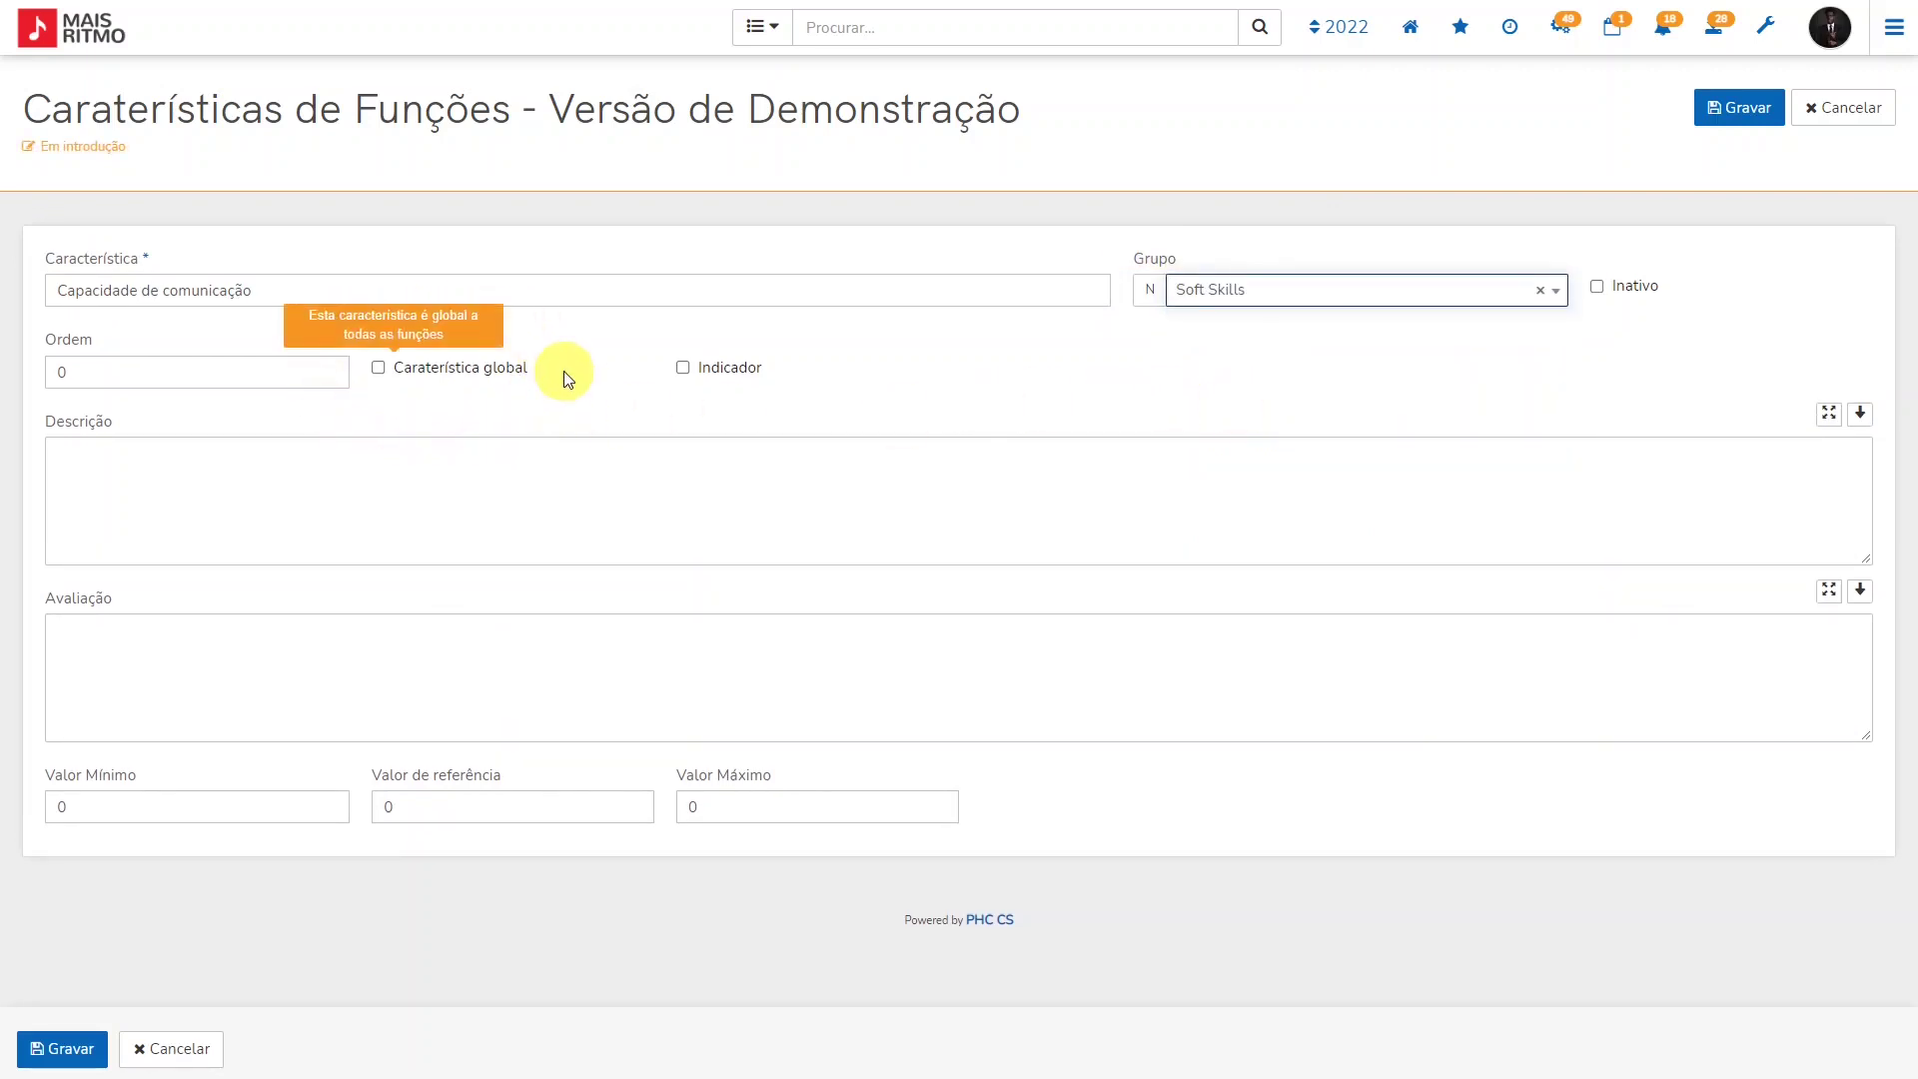
{"action": "left_click", "coordinate": [378, 368]}
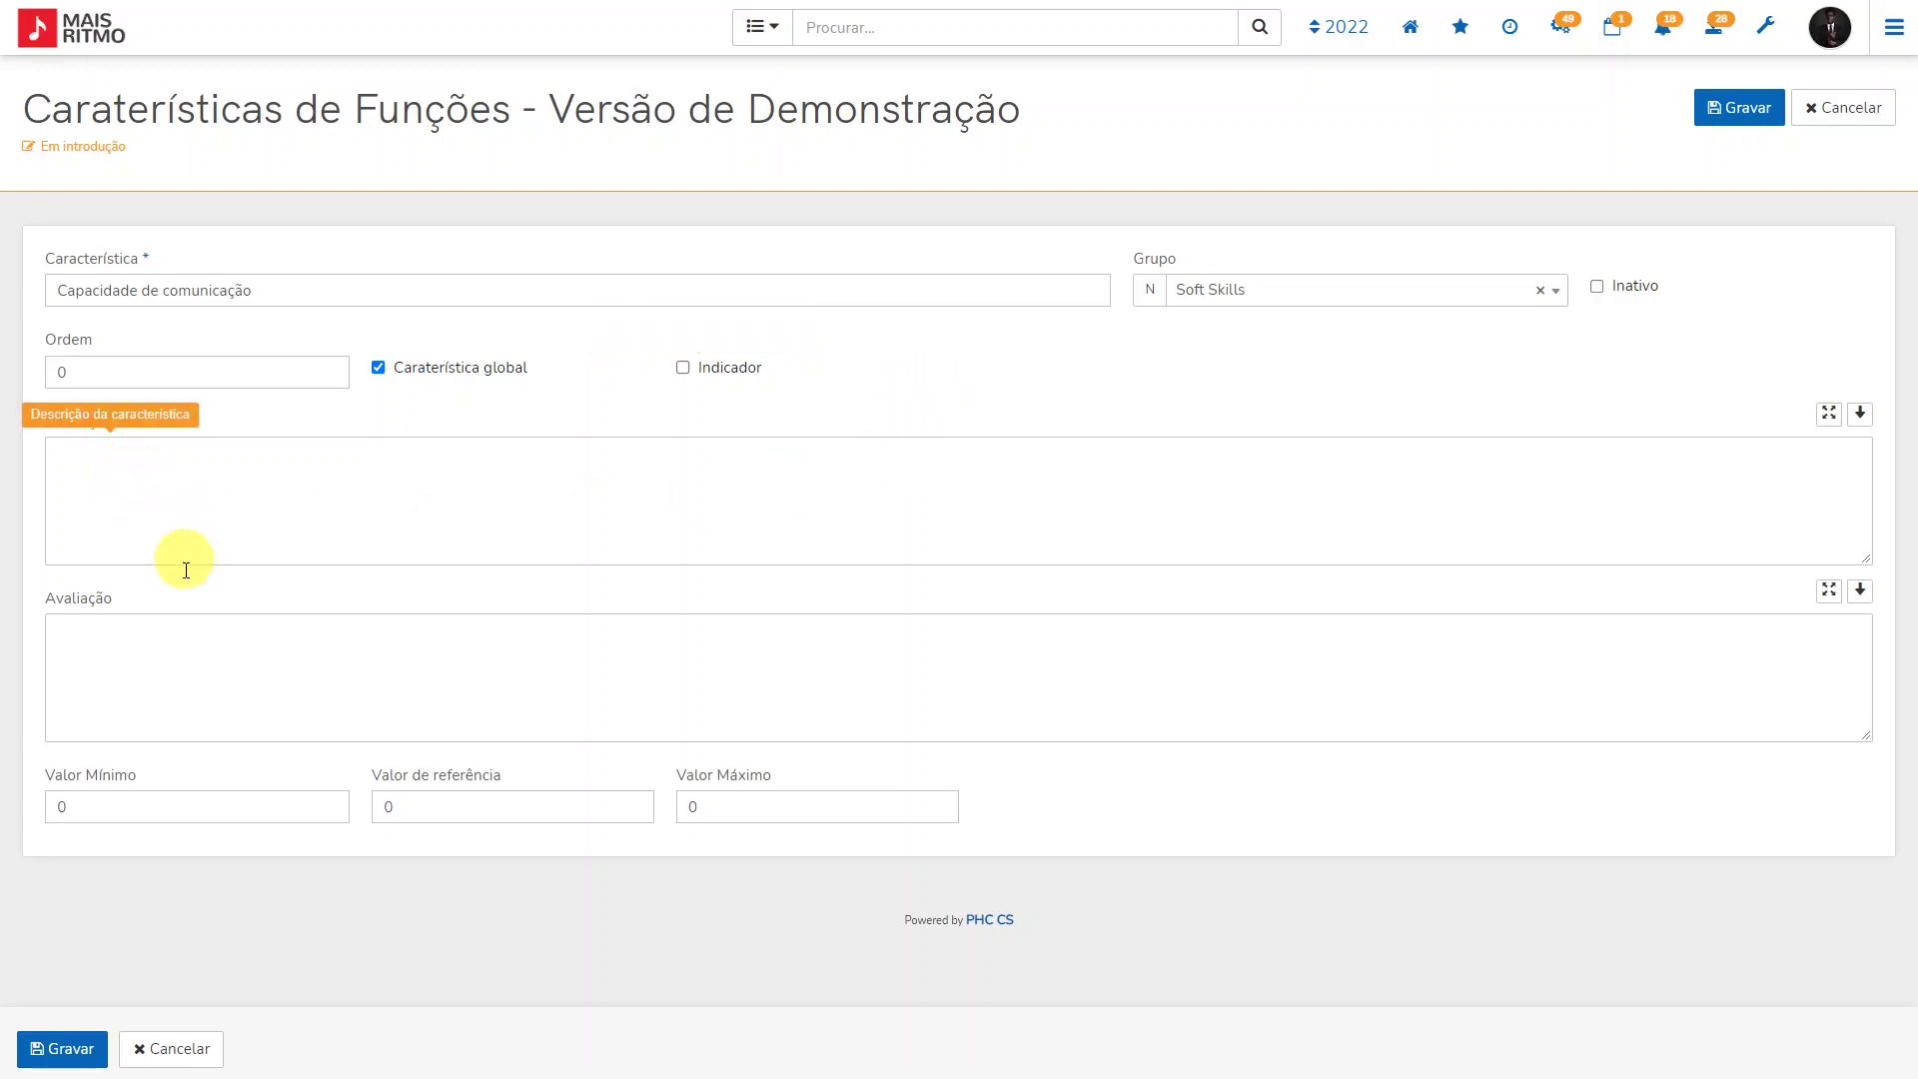
- Enter the evaluation text "Validar se a comunicação é feita de forma assertiva.", set minimum 3, reference 4 and maximum 6, and save the characteristic
{"action": "left_click", "coordinate": [97, 650]}
{"action": "type", "text": "Validar se a comunicação é feita de forma assertiva."}
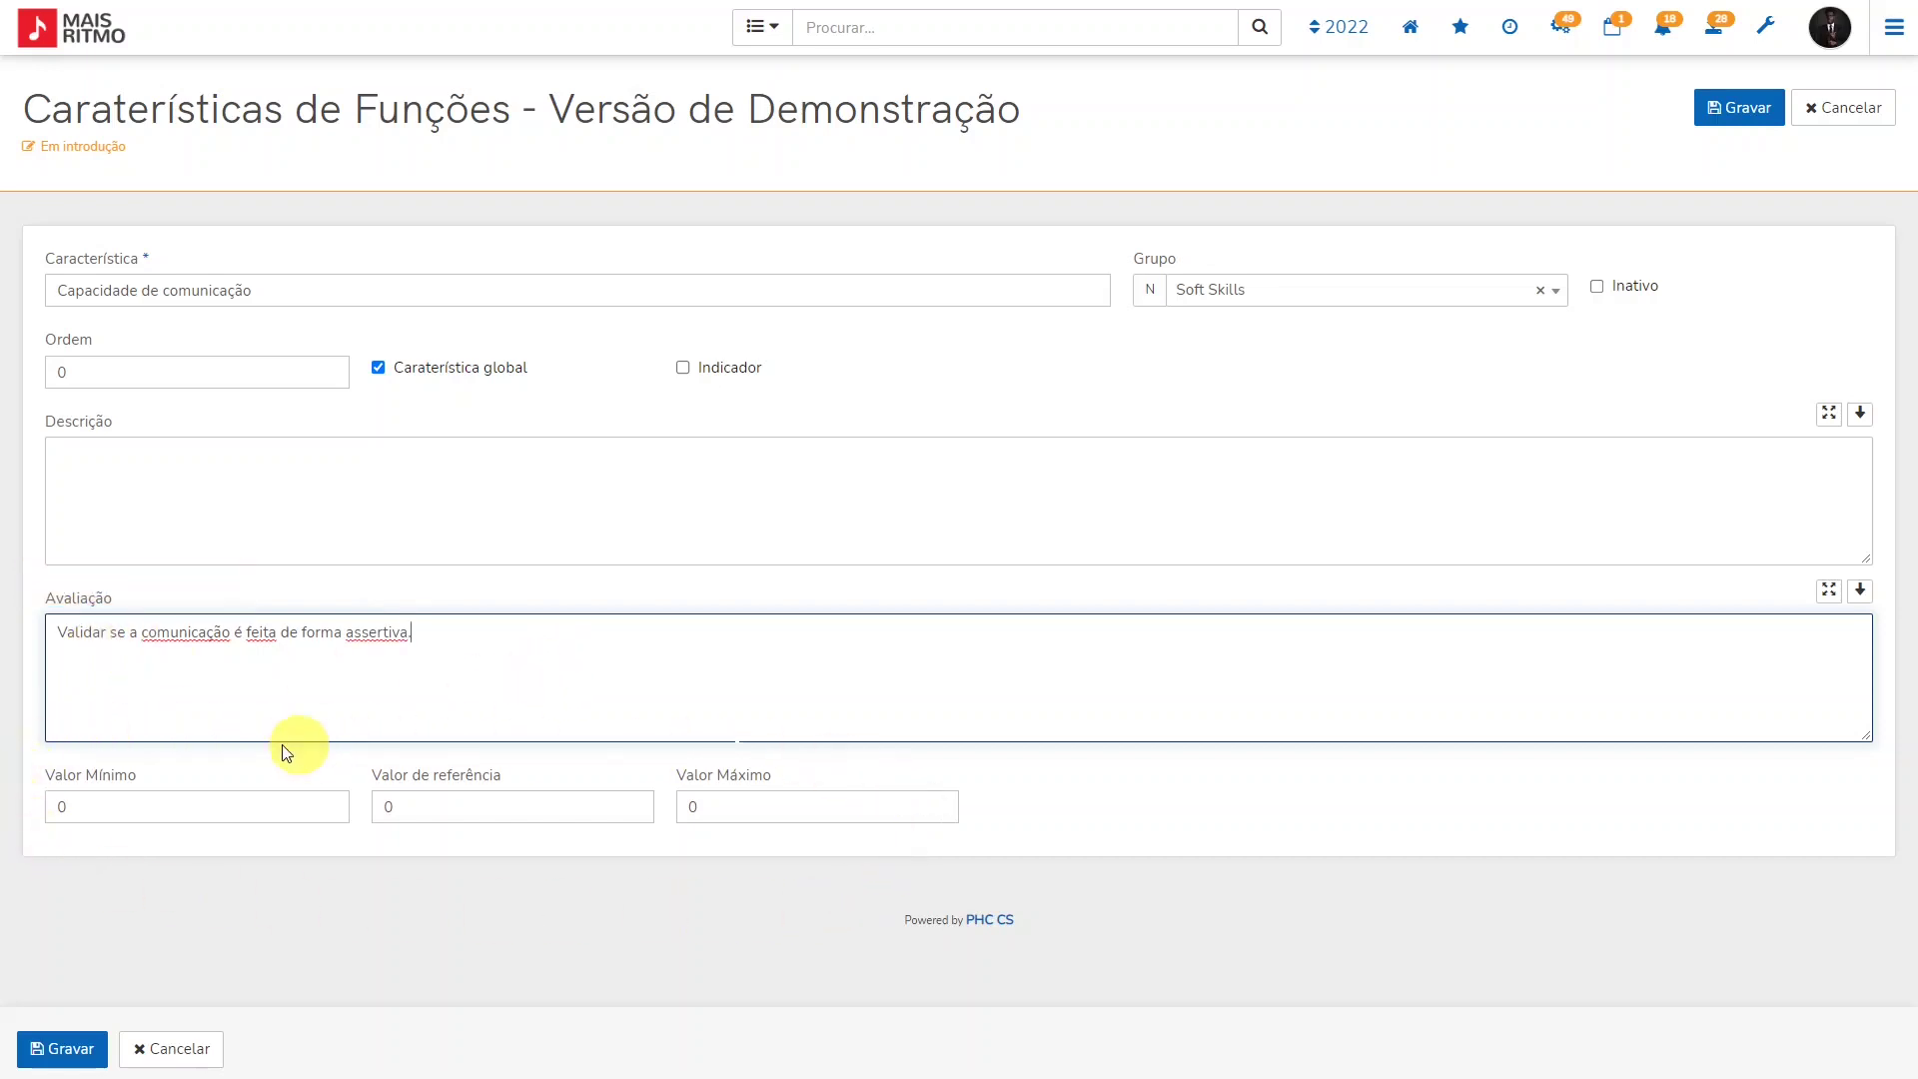
{"action": "key", "text": "Tab"}
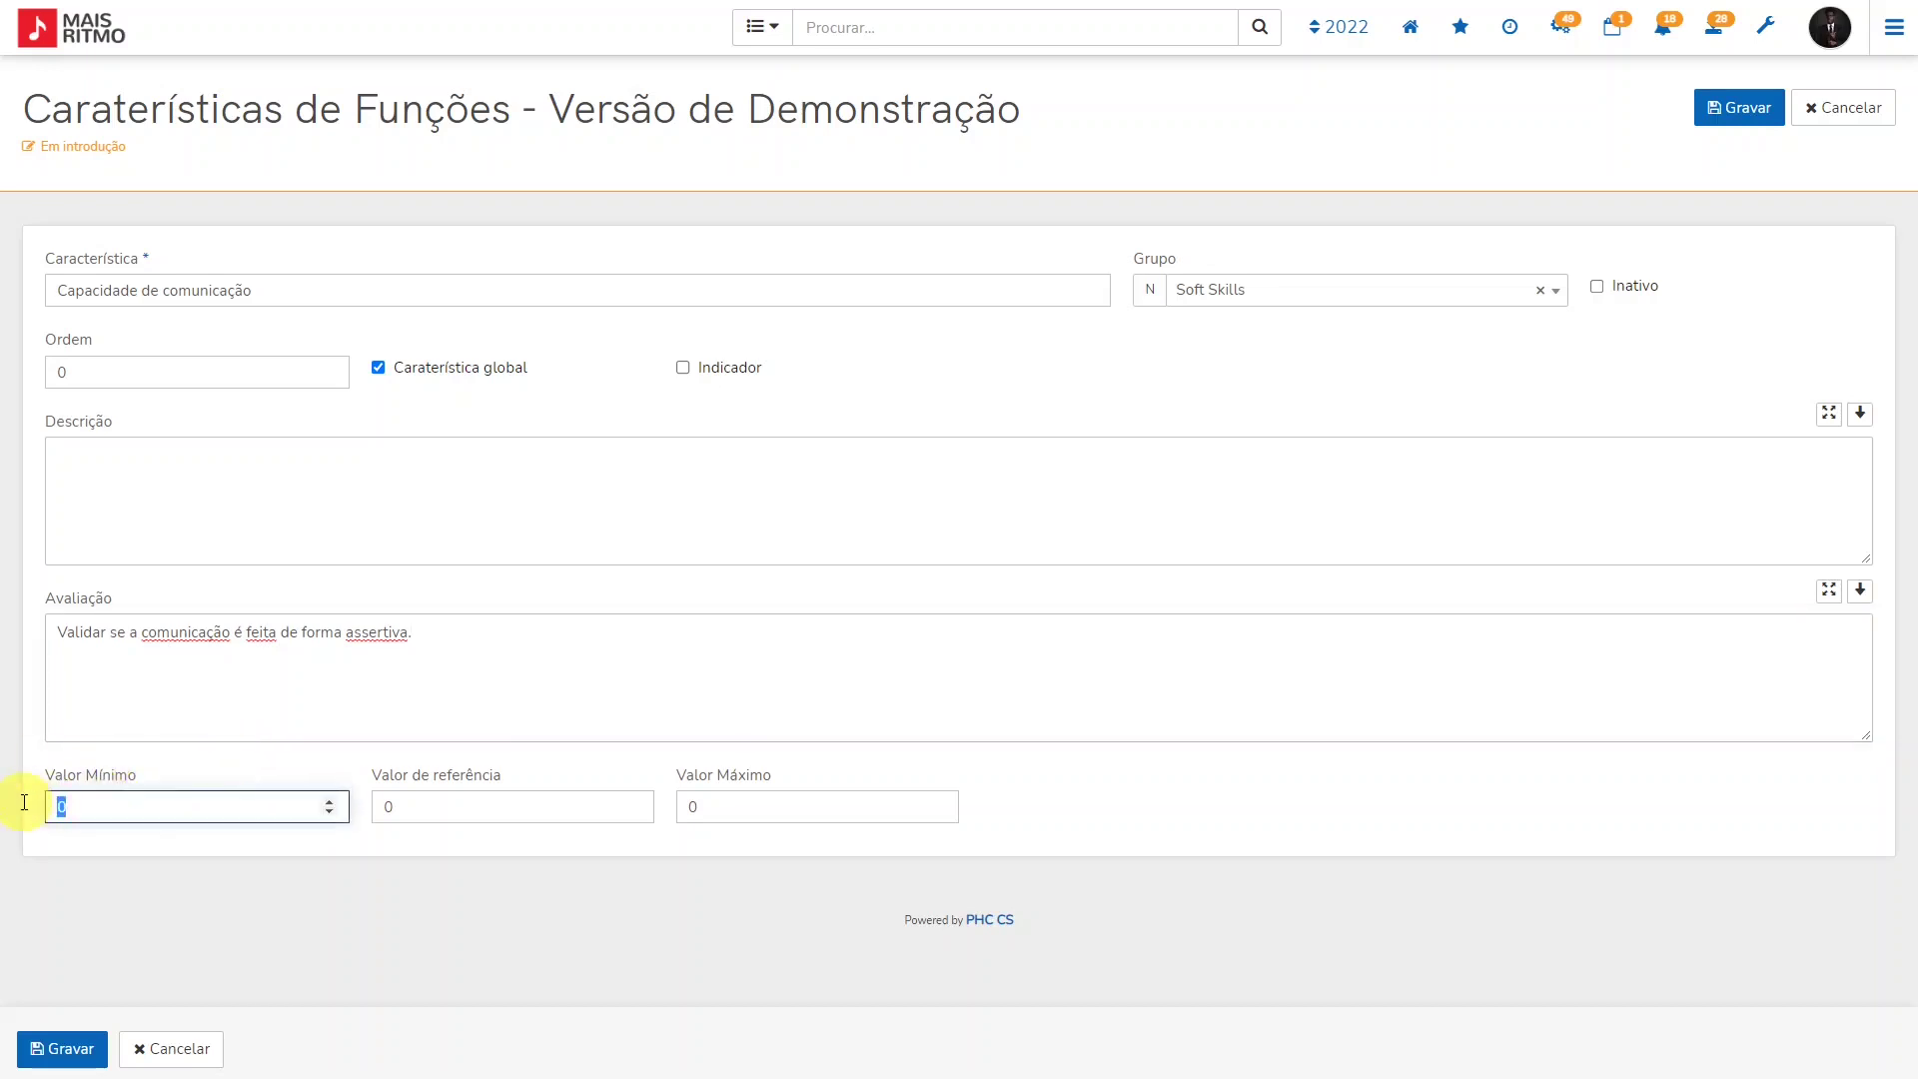
{"action": "type", "text": "3"}
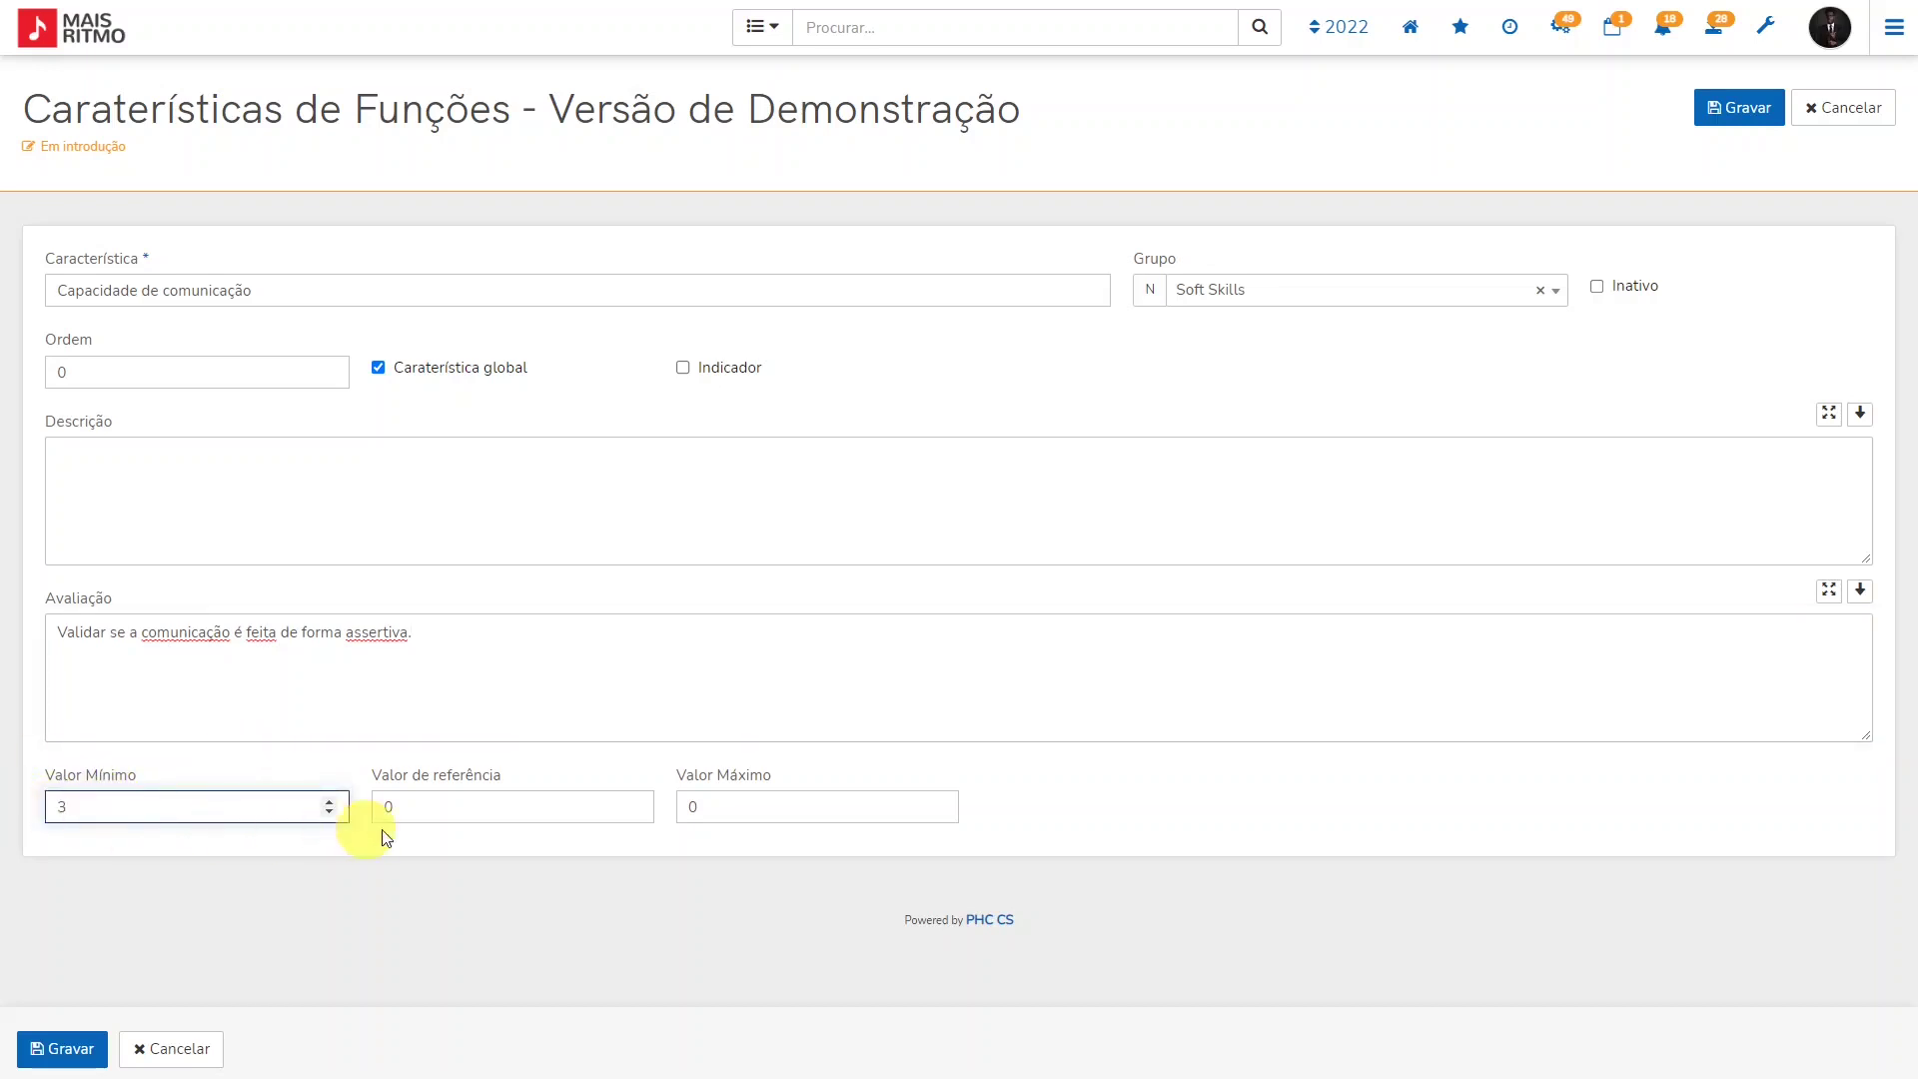
{"action": "key", "text": "Tab"}
{"action": "type", "text": "4"}
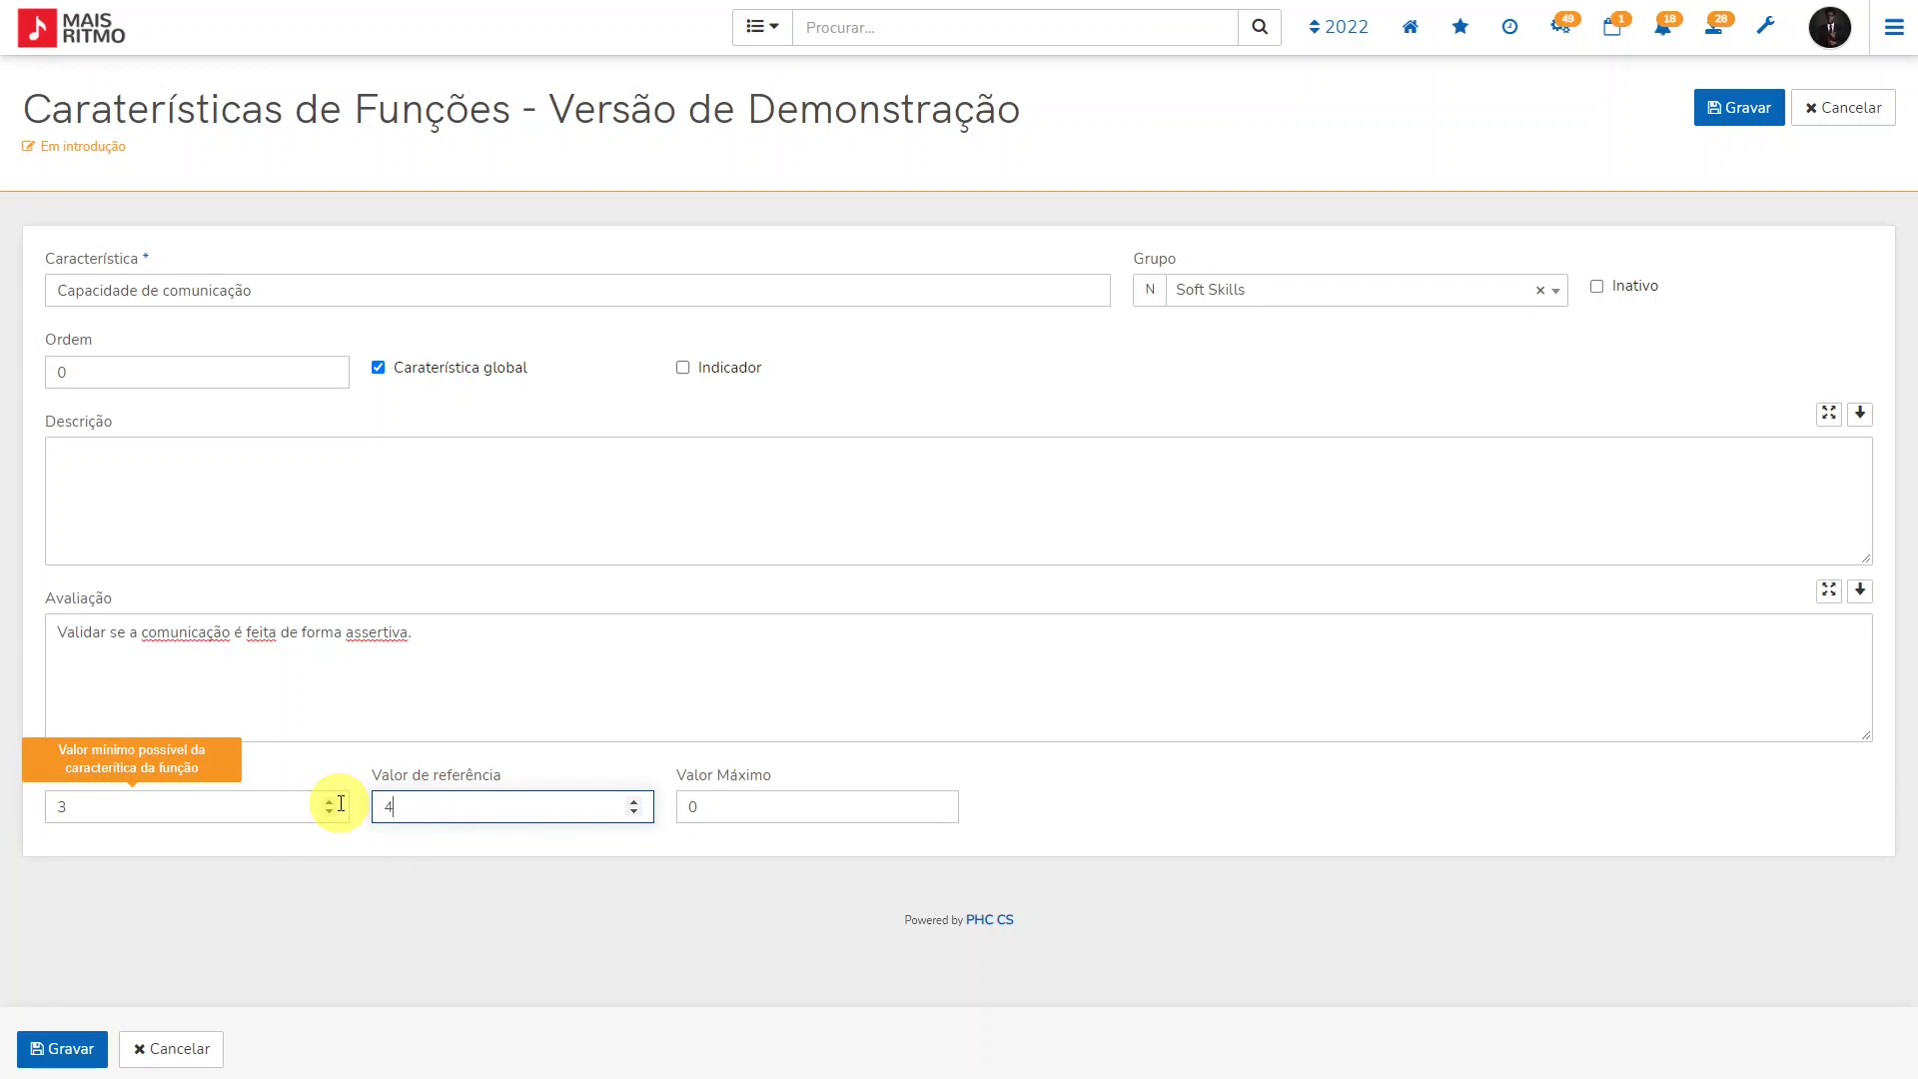
{"action": "key", "text": "Tab"}
{"action": "type", "text": "6"}
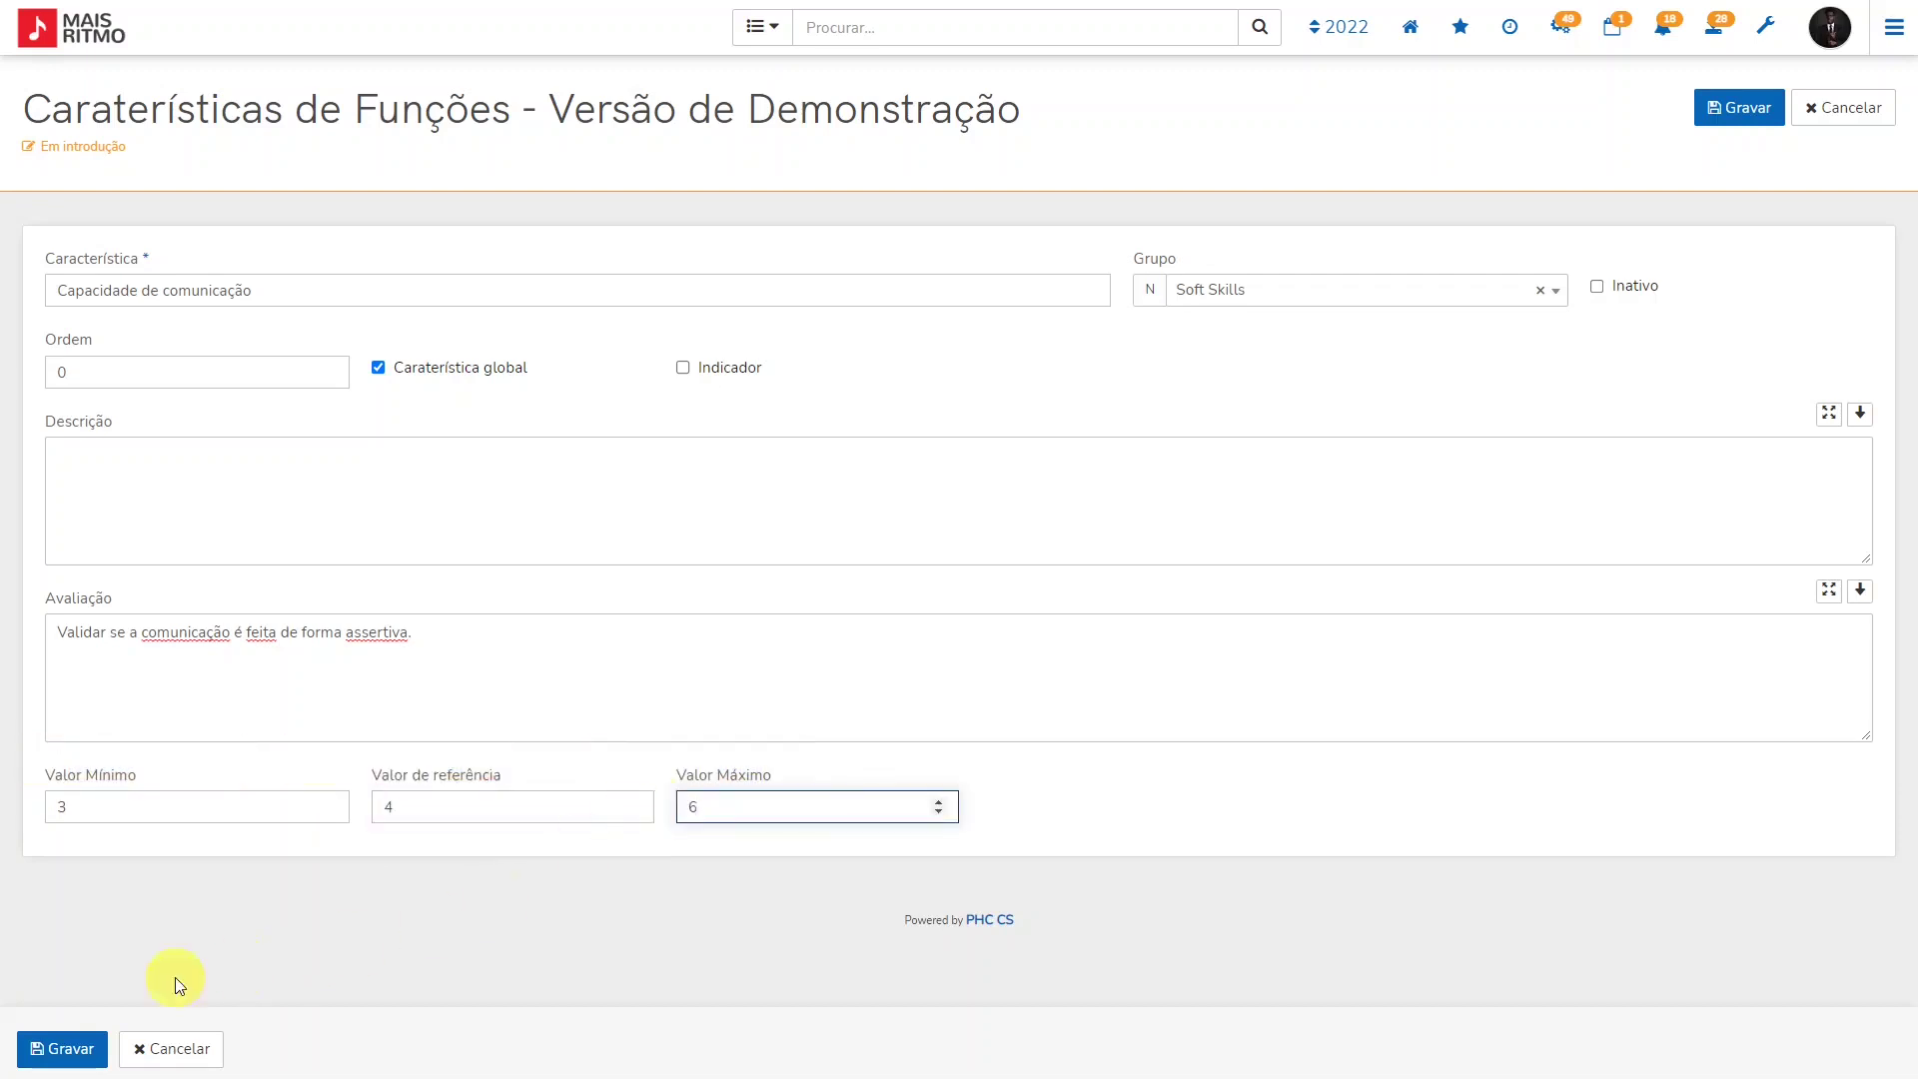
{"action": "left_click", "coordinate": [55, 1049]}
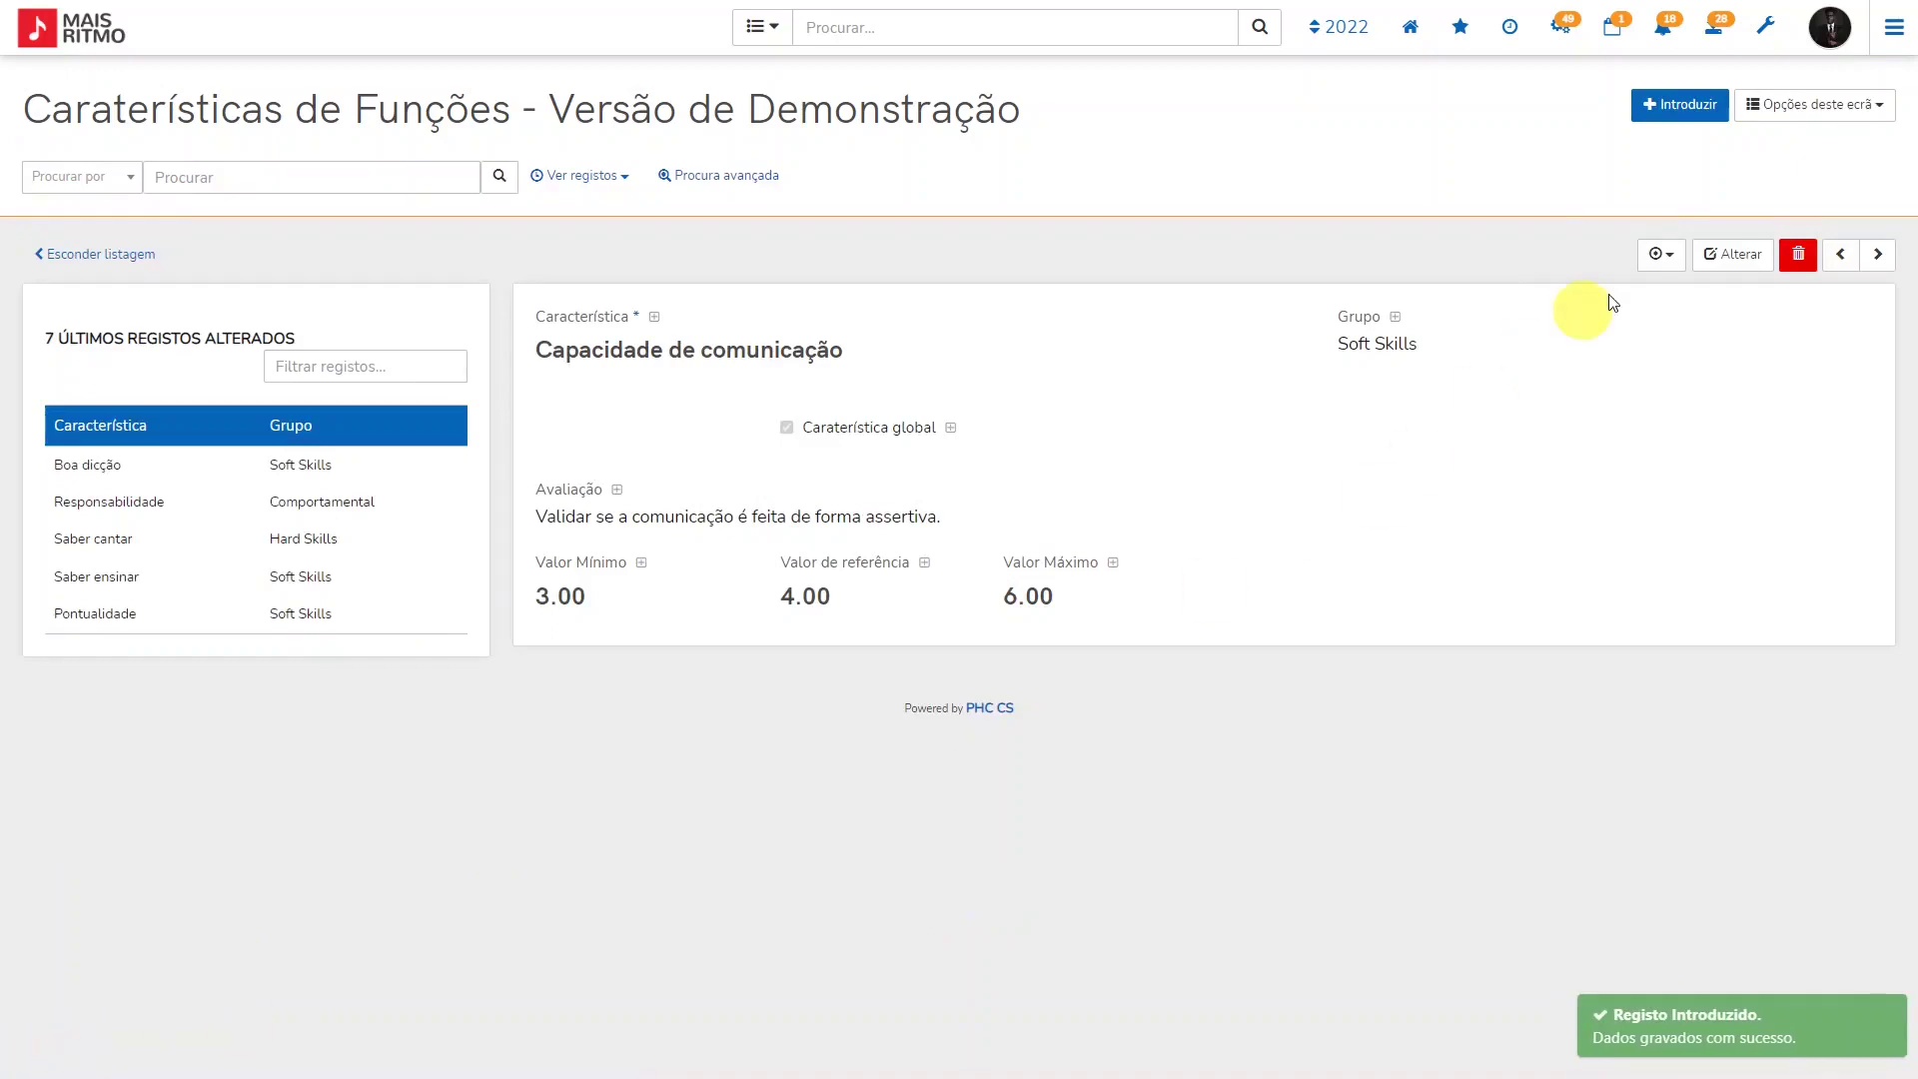
- Create a new record in Funções with the identification Prof_G and the name Professor de Guitarra
{"action": "left_click", "coordinate": [1892, 30]}
{"action": "type", "text": "fun"}
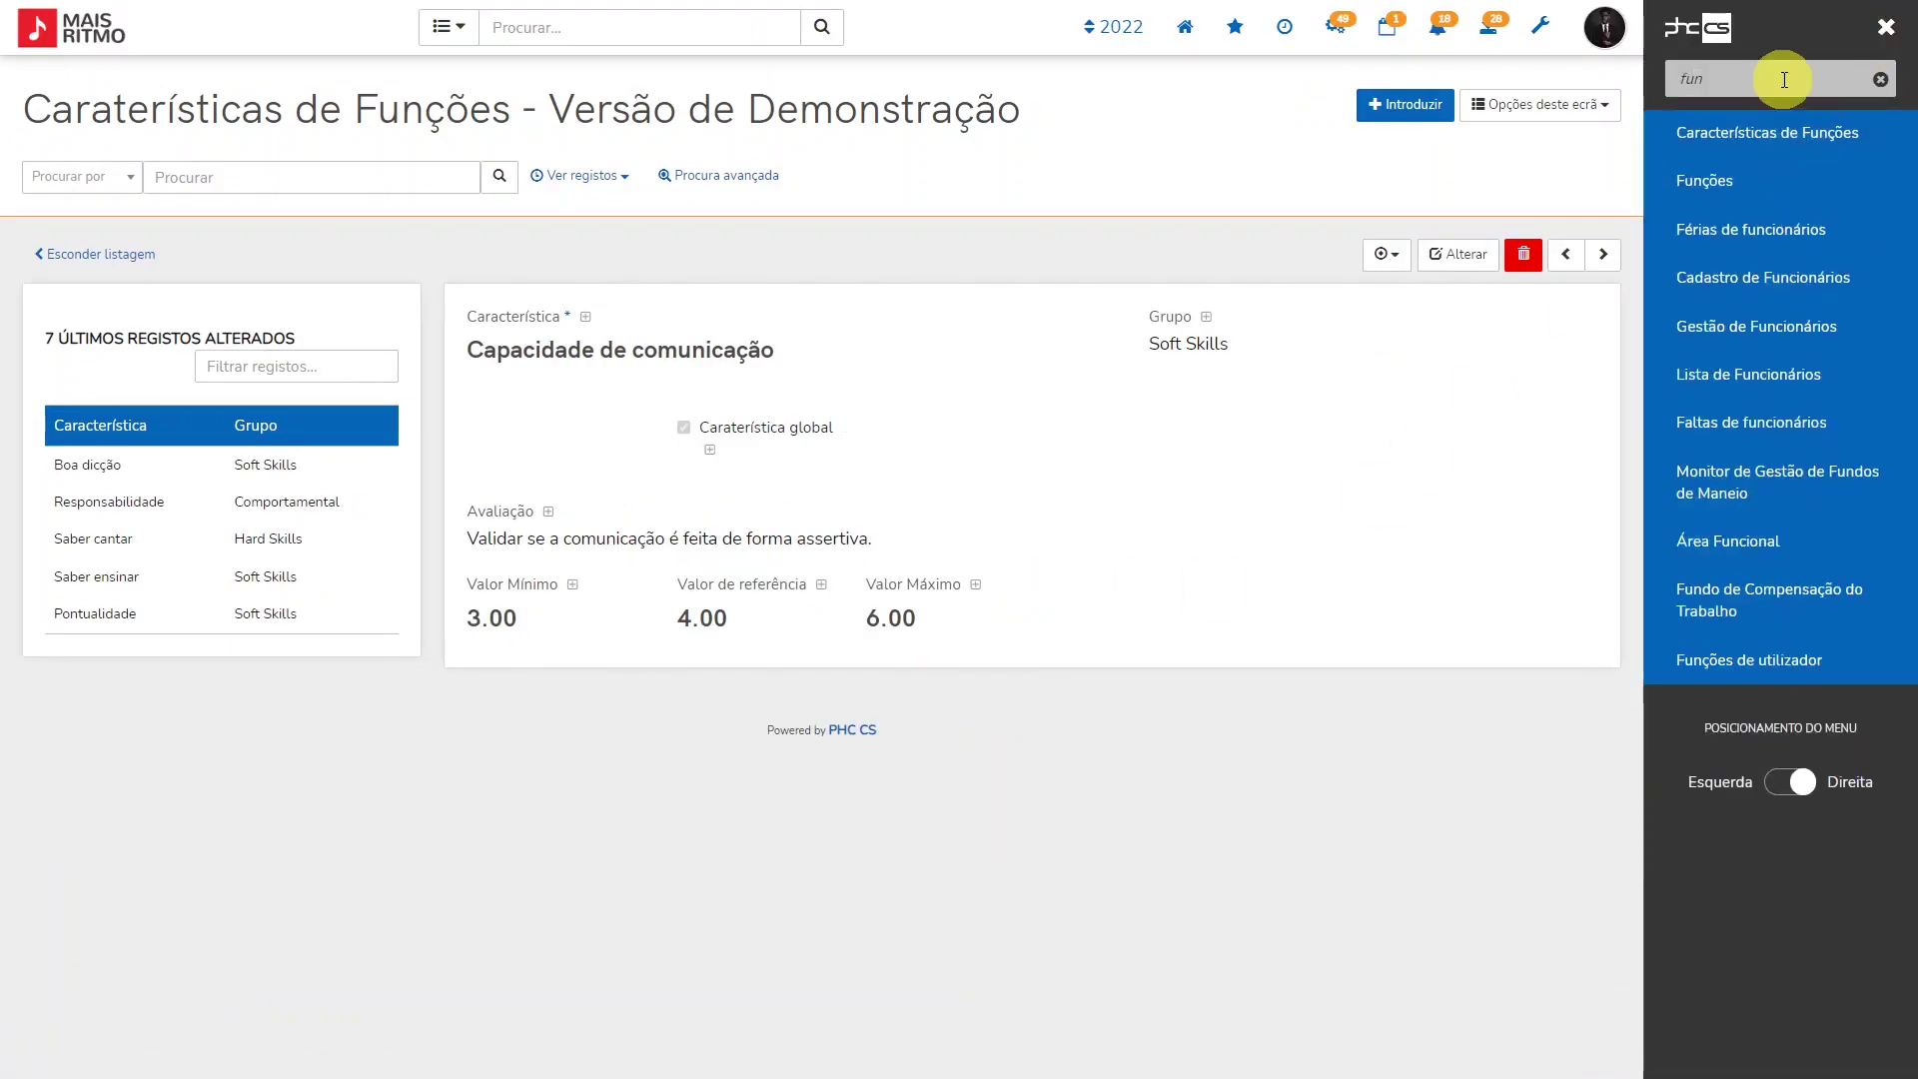
{"action": "left_click", "coordinate": [1728, 183]}
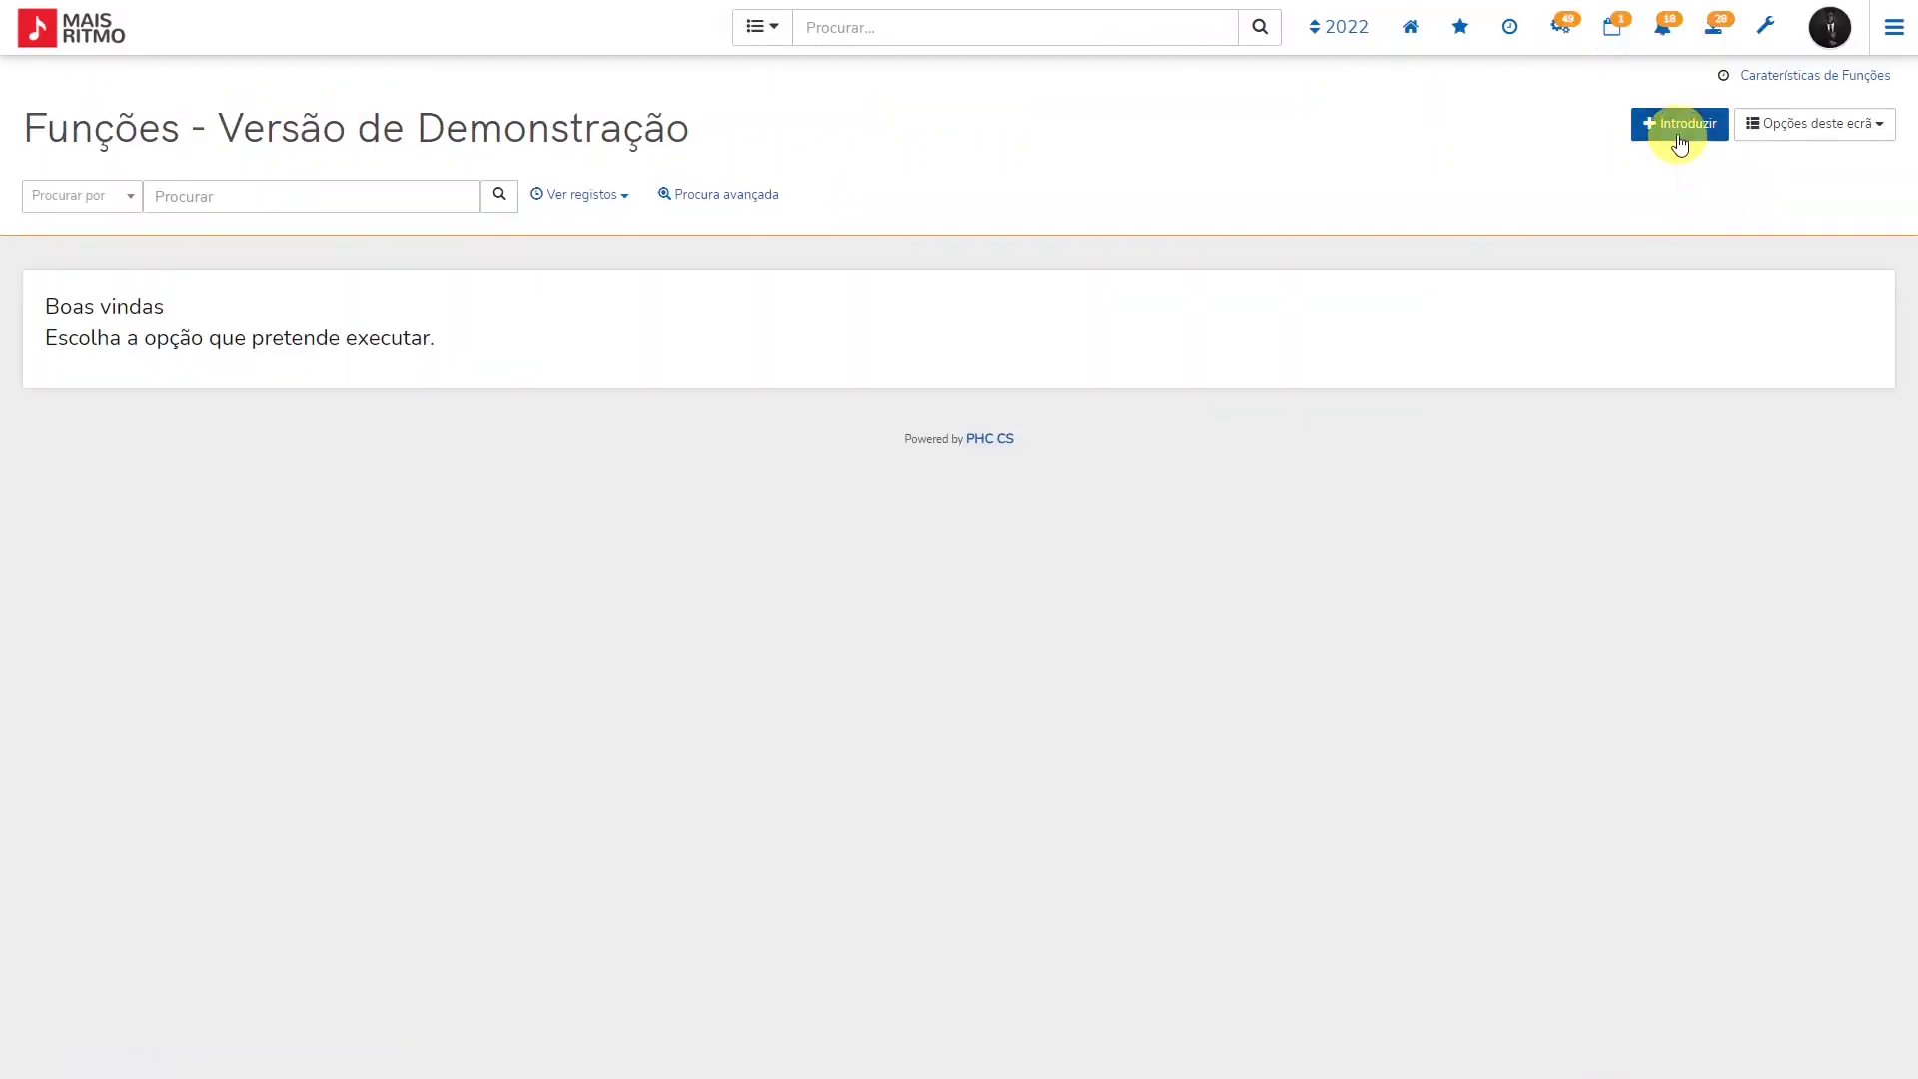
{"action": "left_click", "coordinate": [1680, 126]}
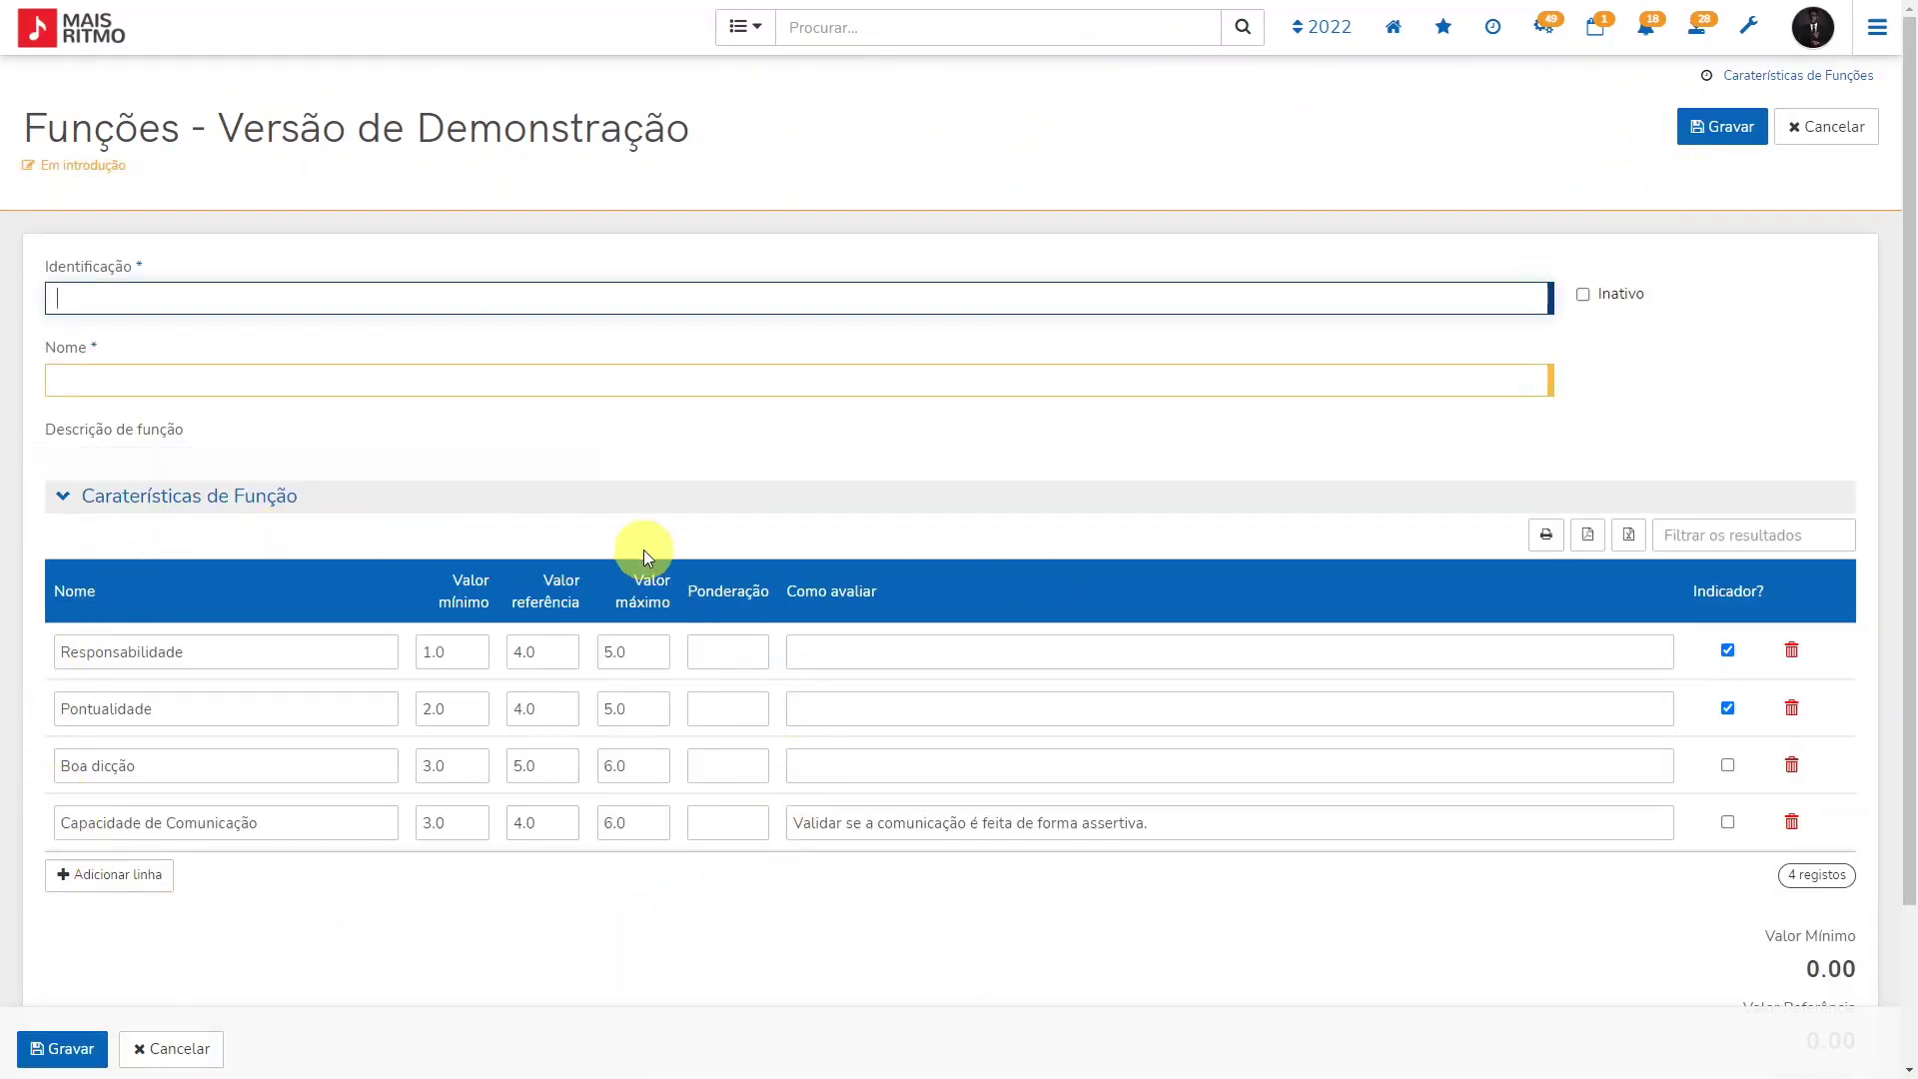
{"action": "left_click", "coordinate": [63, 296]}
{"action": "type", "text": "Prof_G"}
{"action": "left_click", "coordinate": [83, 379]}
{"action": "type", "text": "Professor de Guitarra"}
{"action": "key", "text": "Tab"}
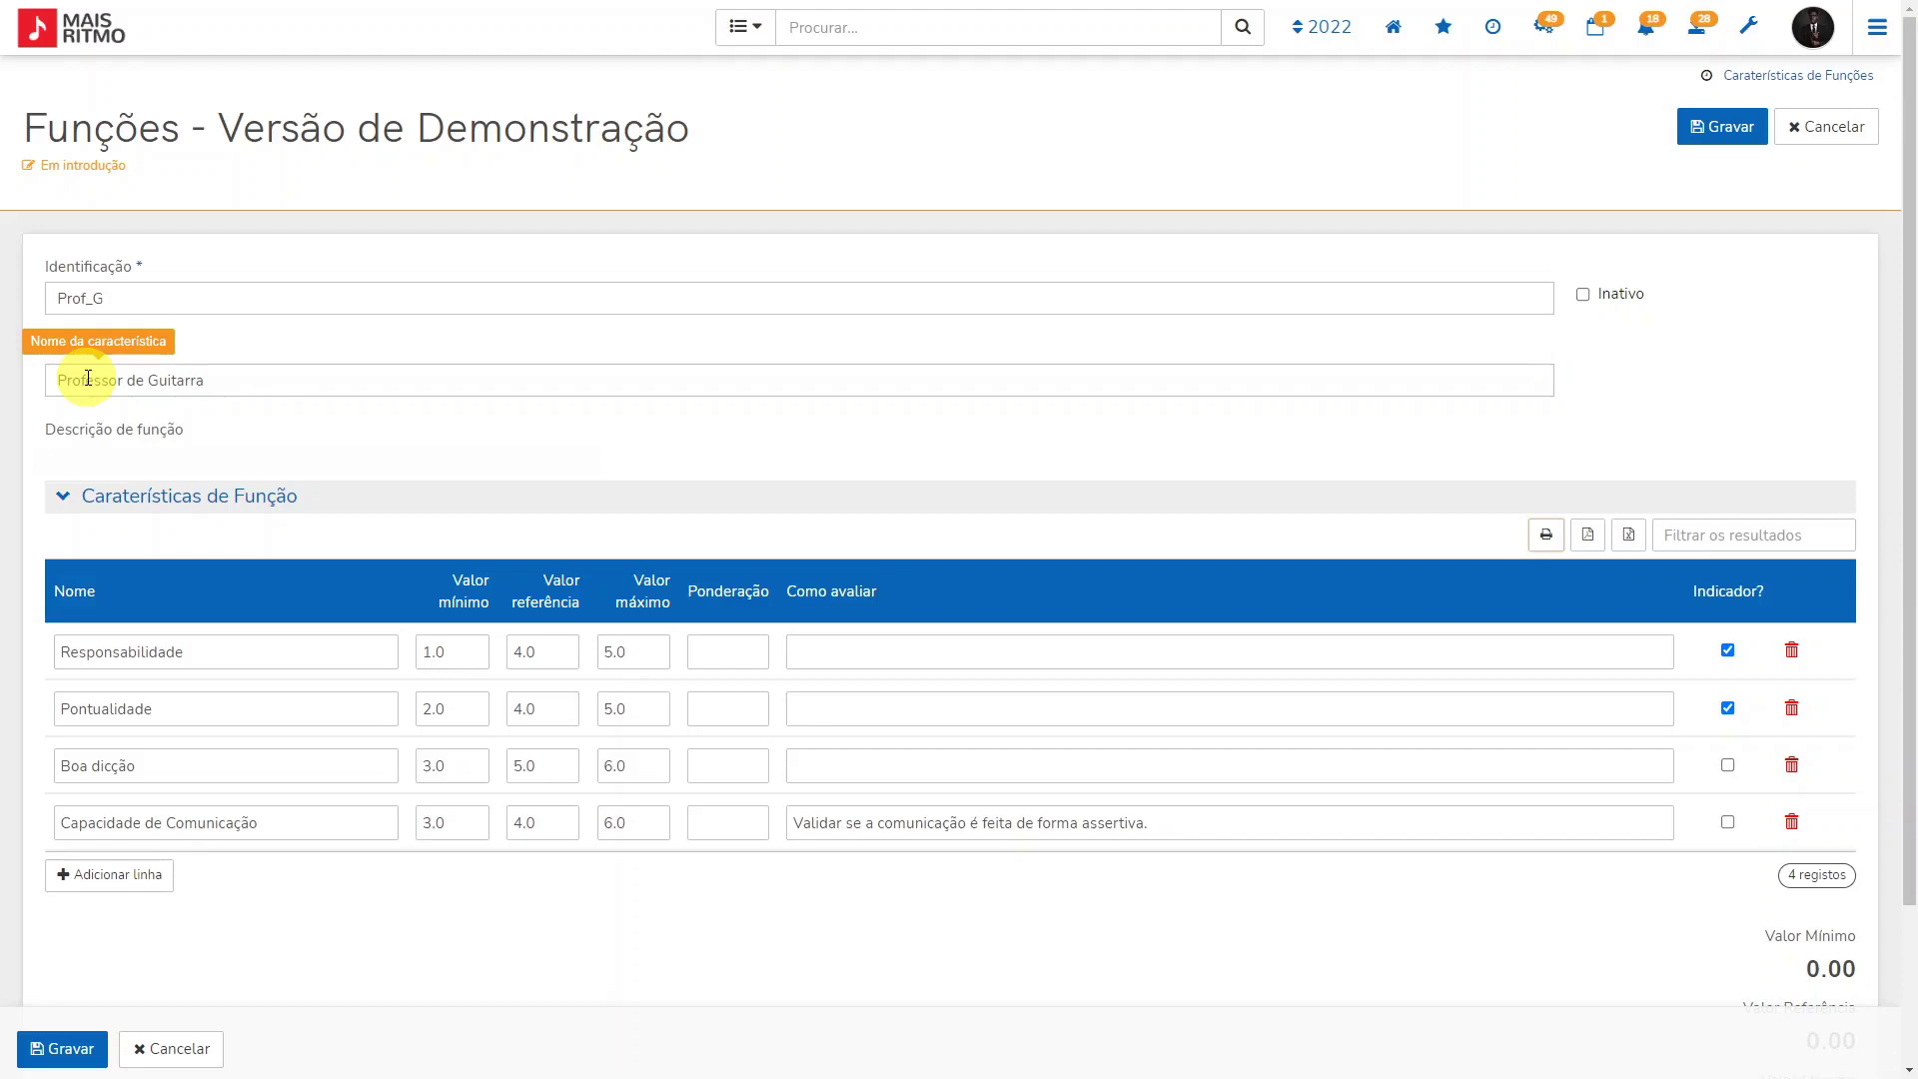
- Add a line with the Saber ensinar characteristic to the function's characteristics table
{"action": "left_click", "coordinate": [100, 879]}
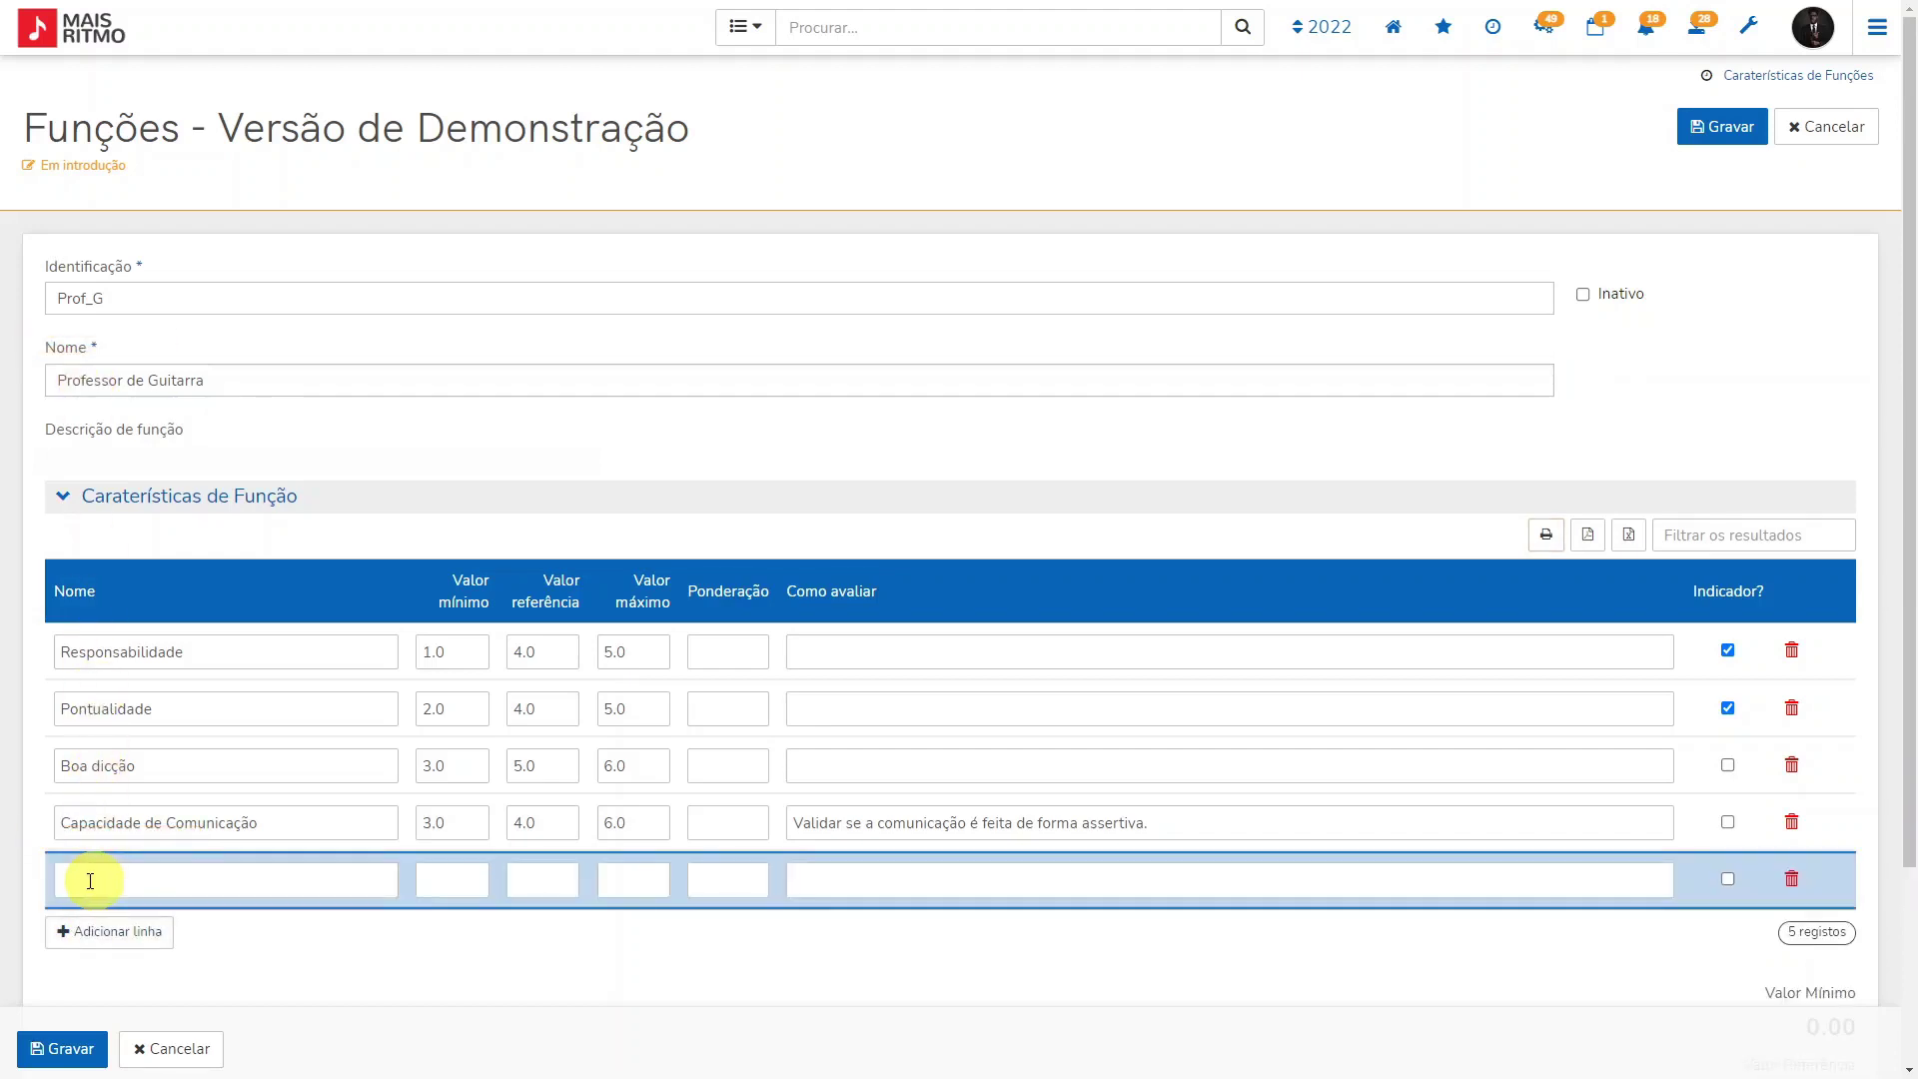
{"action": "type", "text": "saber"}
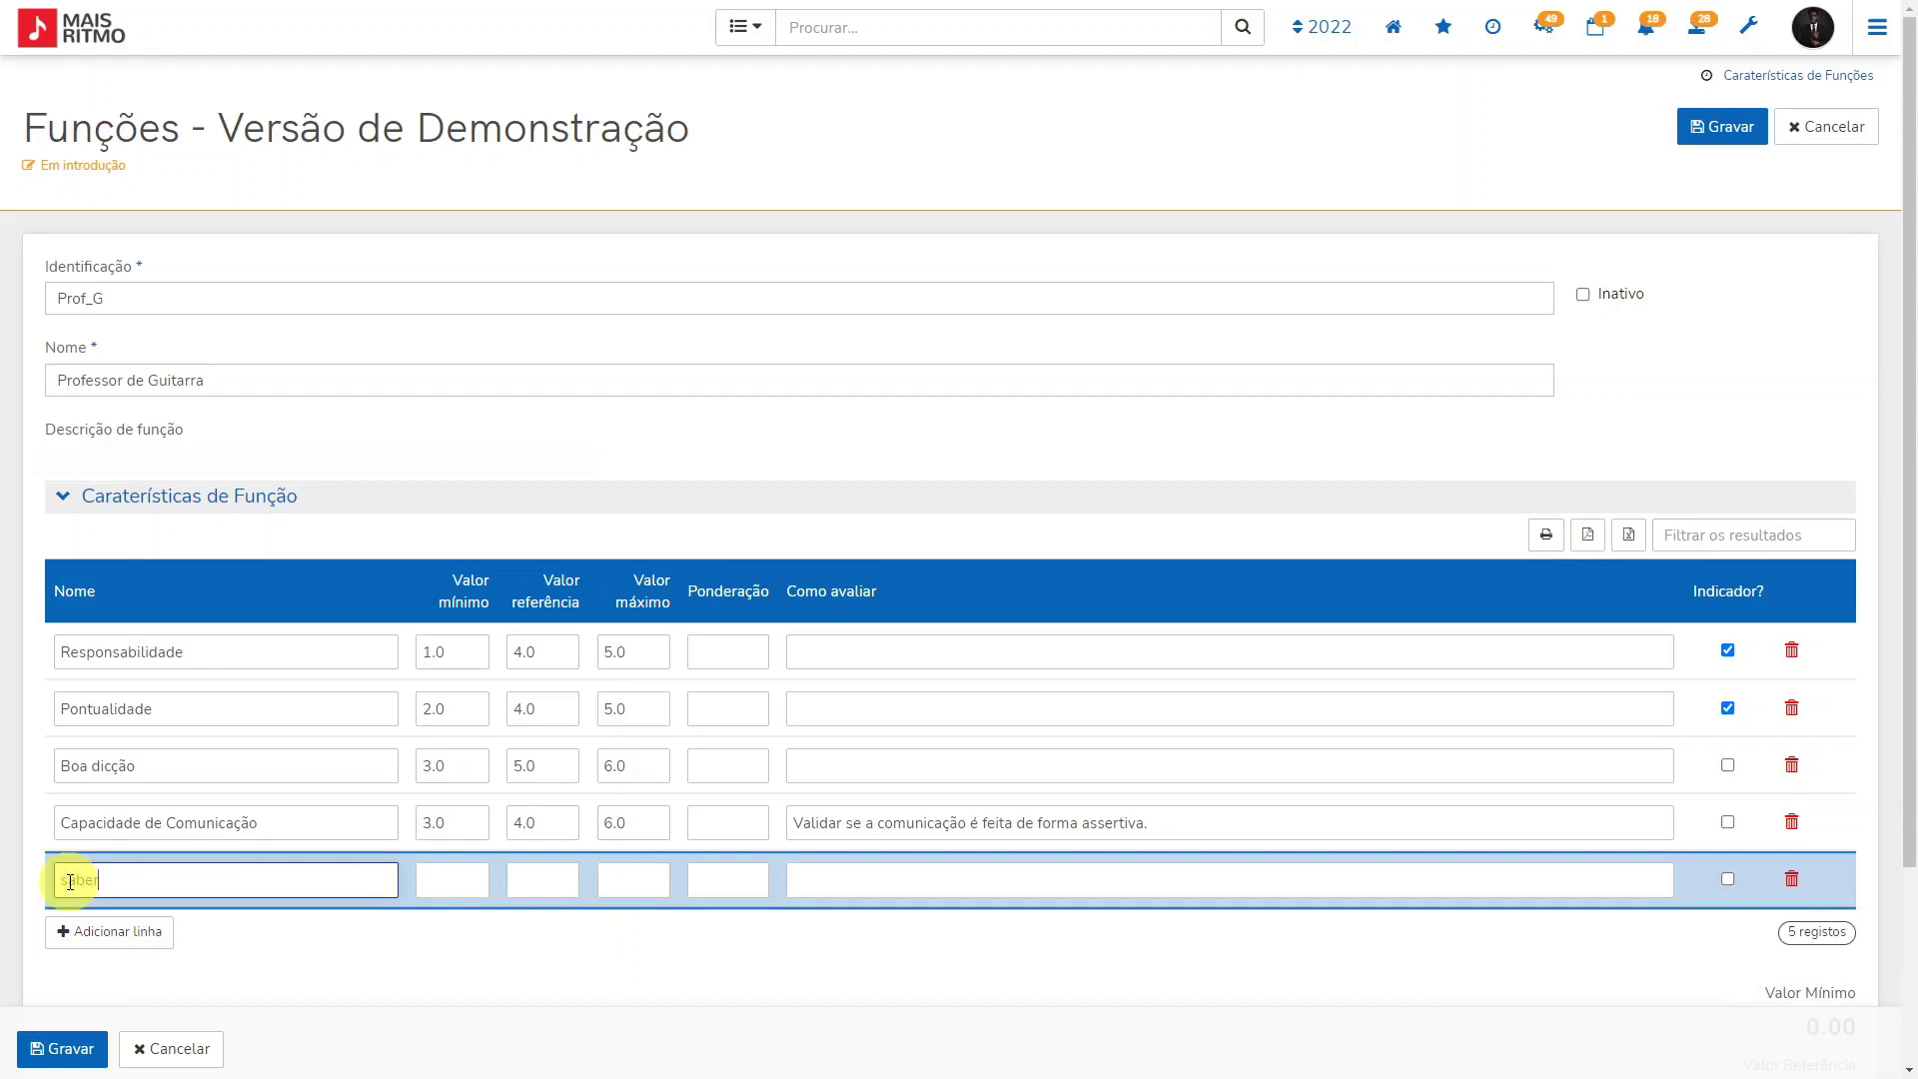
{"action": "left_click", "coordinate": [118, 844]}
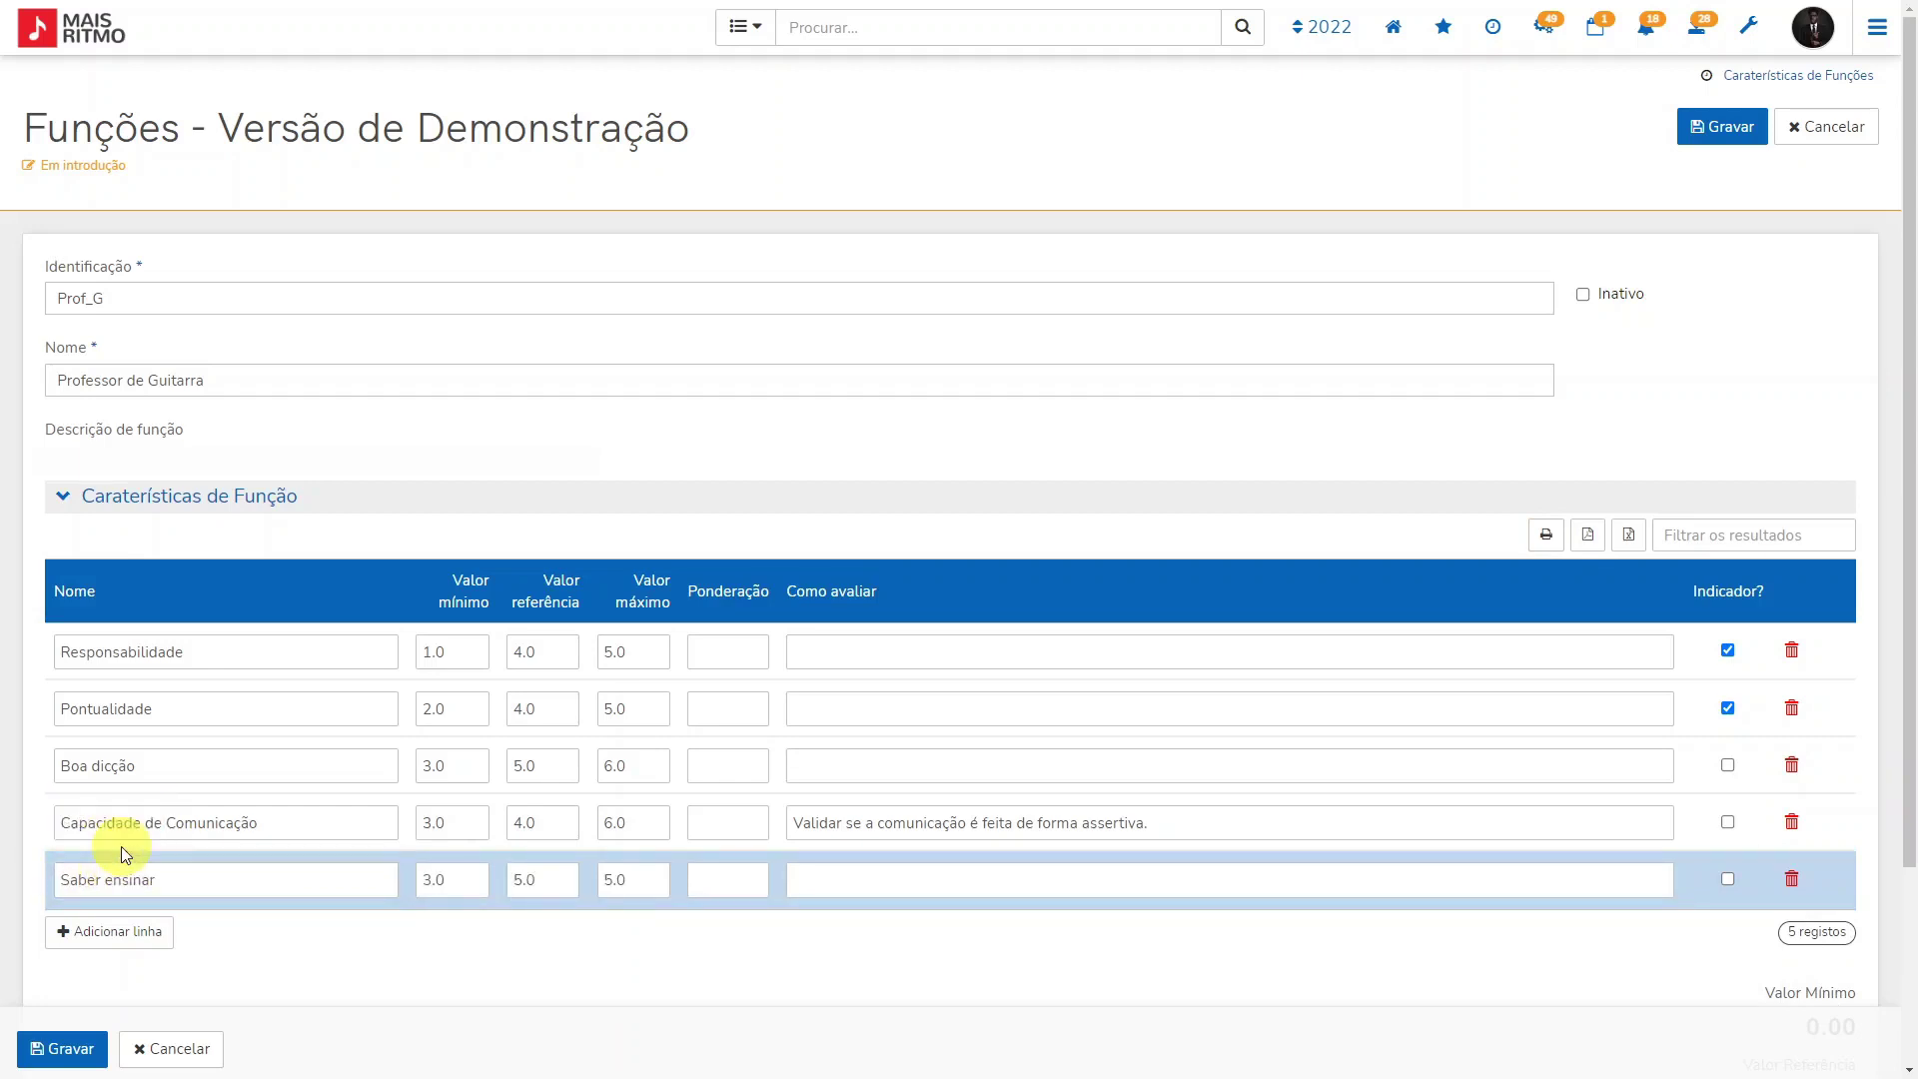
- Set the weighting to 3 for Boa dicção, 3 for Capacidade de Comunicação and 4 for Saber ensinar, and save the function
{"action": "left_click", "coordinate": [718, 774]}
{"action": "type", "text": "3"}
{"action": "left_click", "coordinate": [709, 826]}
{"action": "type", "text": "3"}
{"action": "left_click", "coordinate": [711, 884]}
{"action": "type", "text": "4"}
{"action": "left_click", "coordinate": [729, 913]}
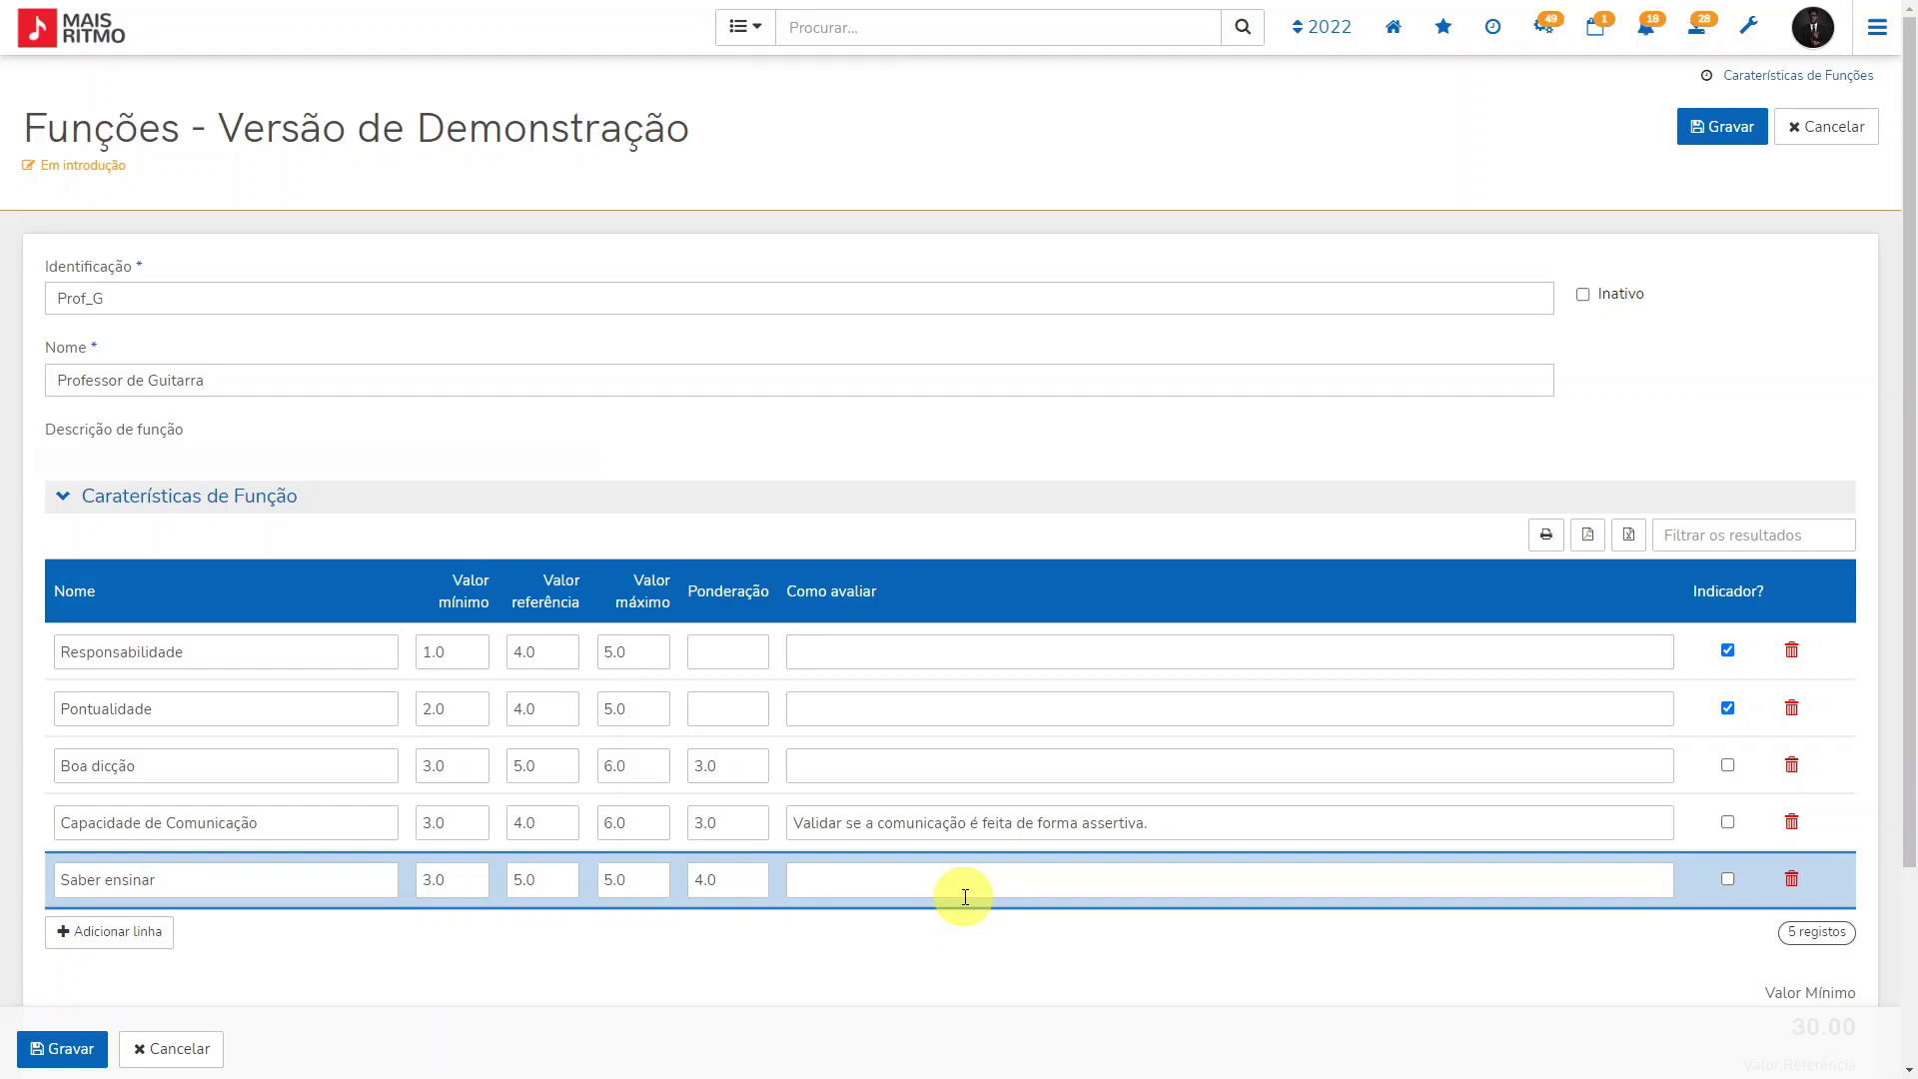
{"action": "left_click", "coordinate": [45, 1058]}
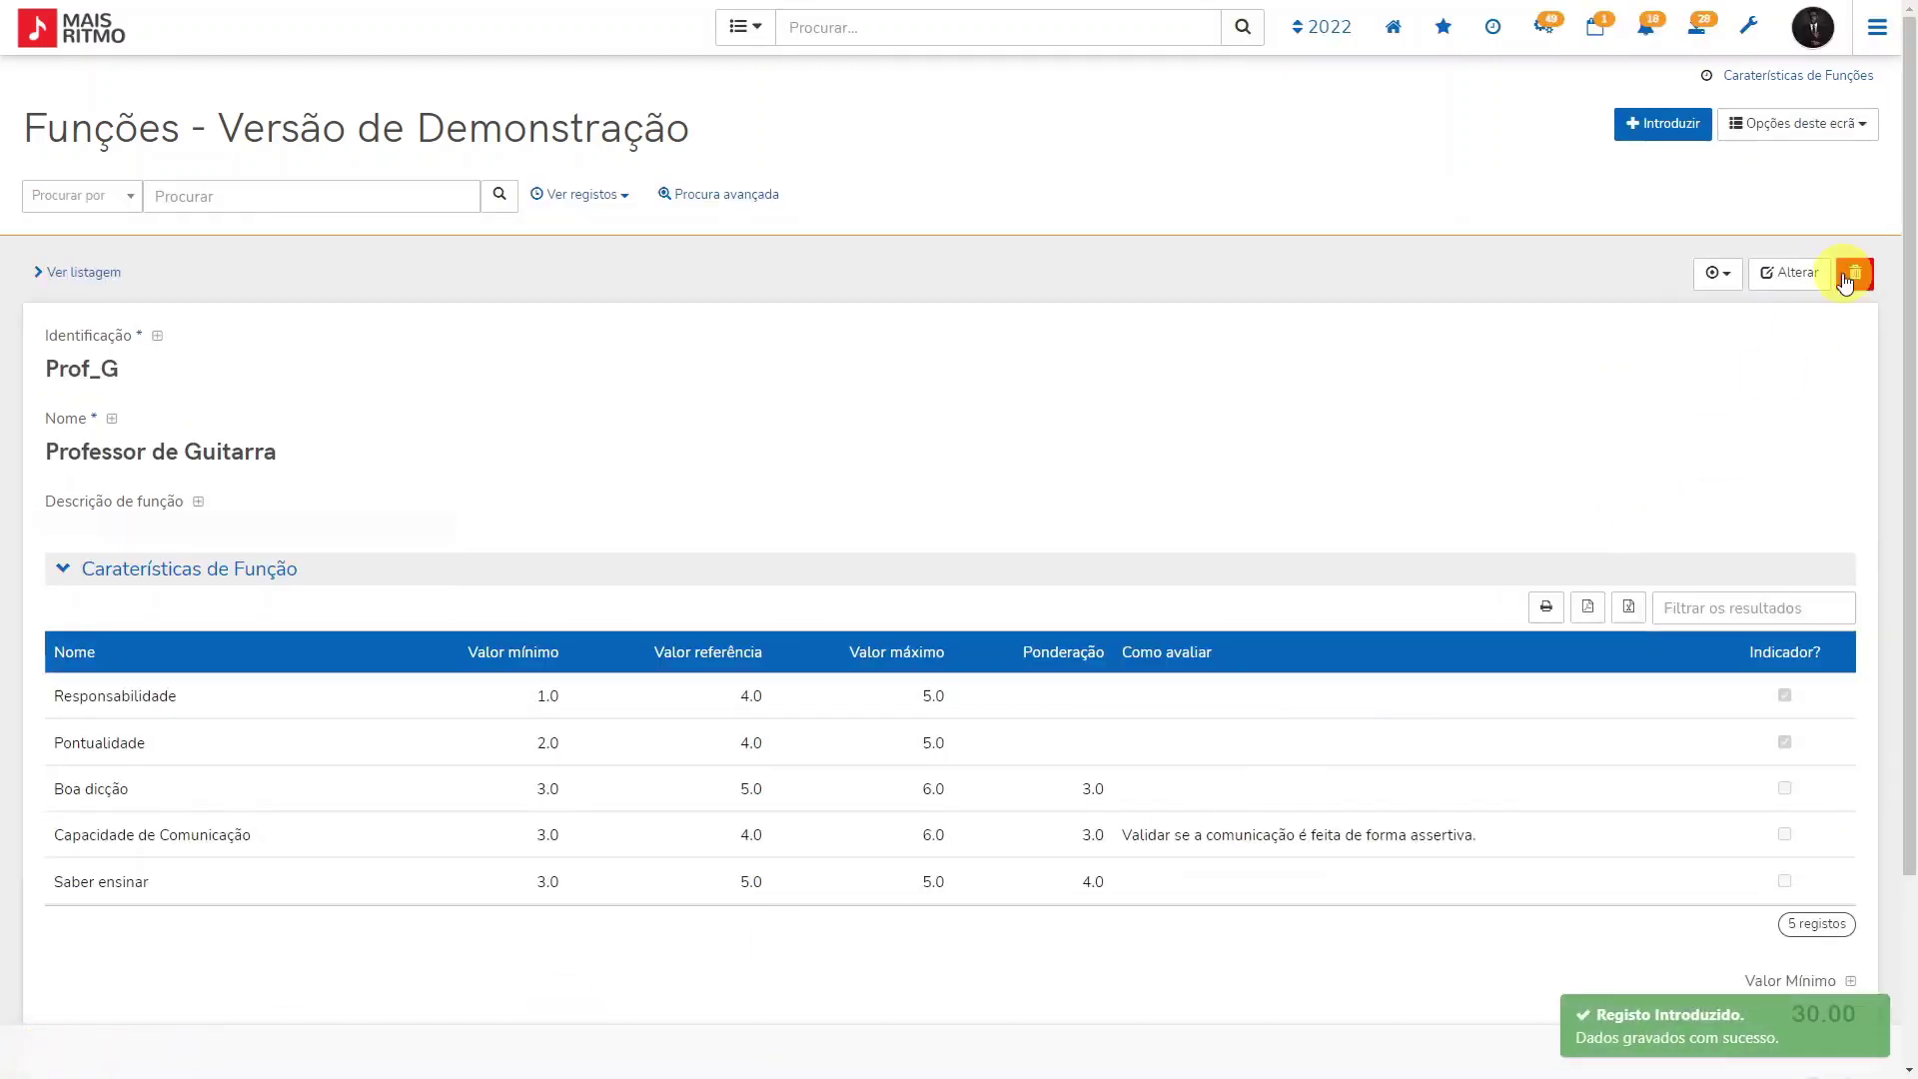
- Open the Aulas Musicais employee's record in Colaboradores, set its function to Prof_G and save the record
{"action": "left_click", "coordinate": [1877, 30]}
{"action": "type", "text": "cola"}
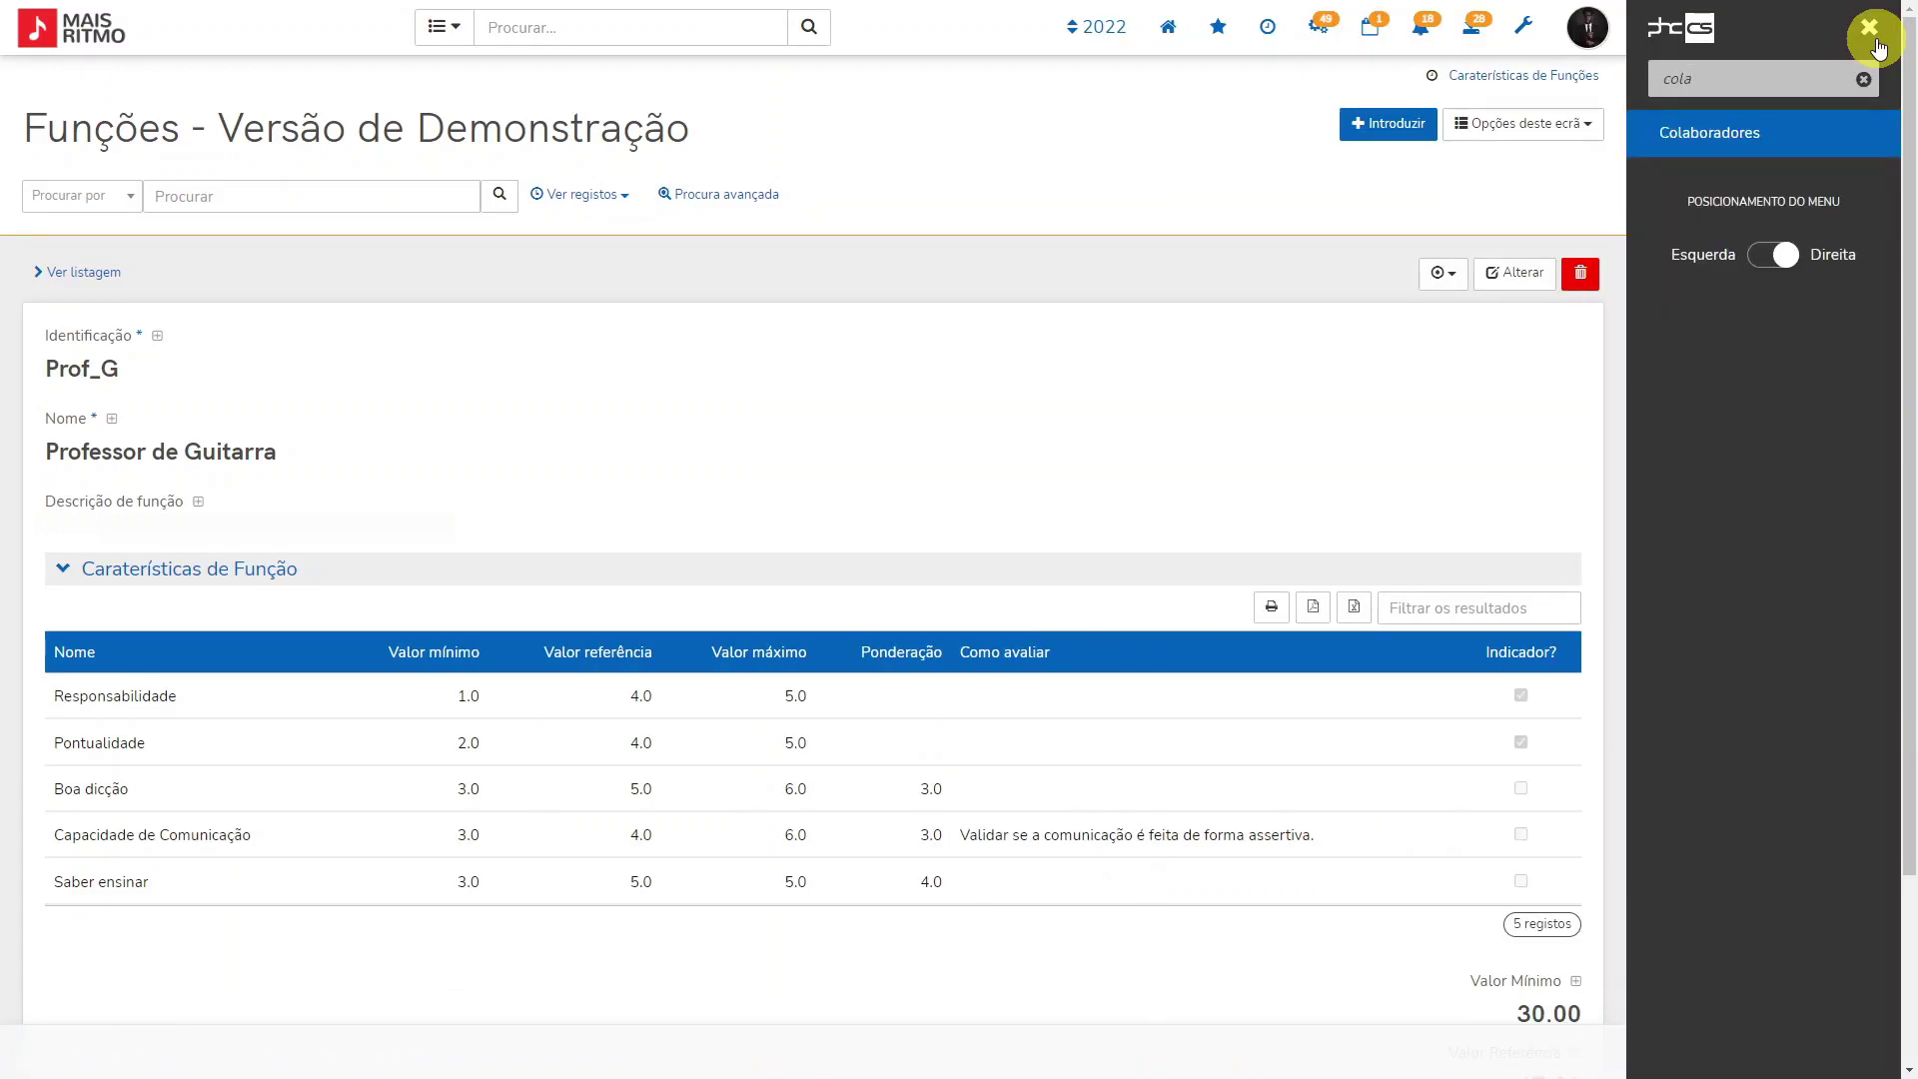
{"action": "left_click", "coordinate": [1710, 131]}
{"action": "left_click", "coordinate": [573, 428]}
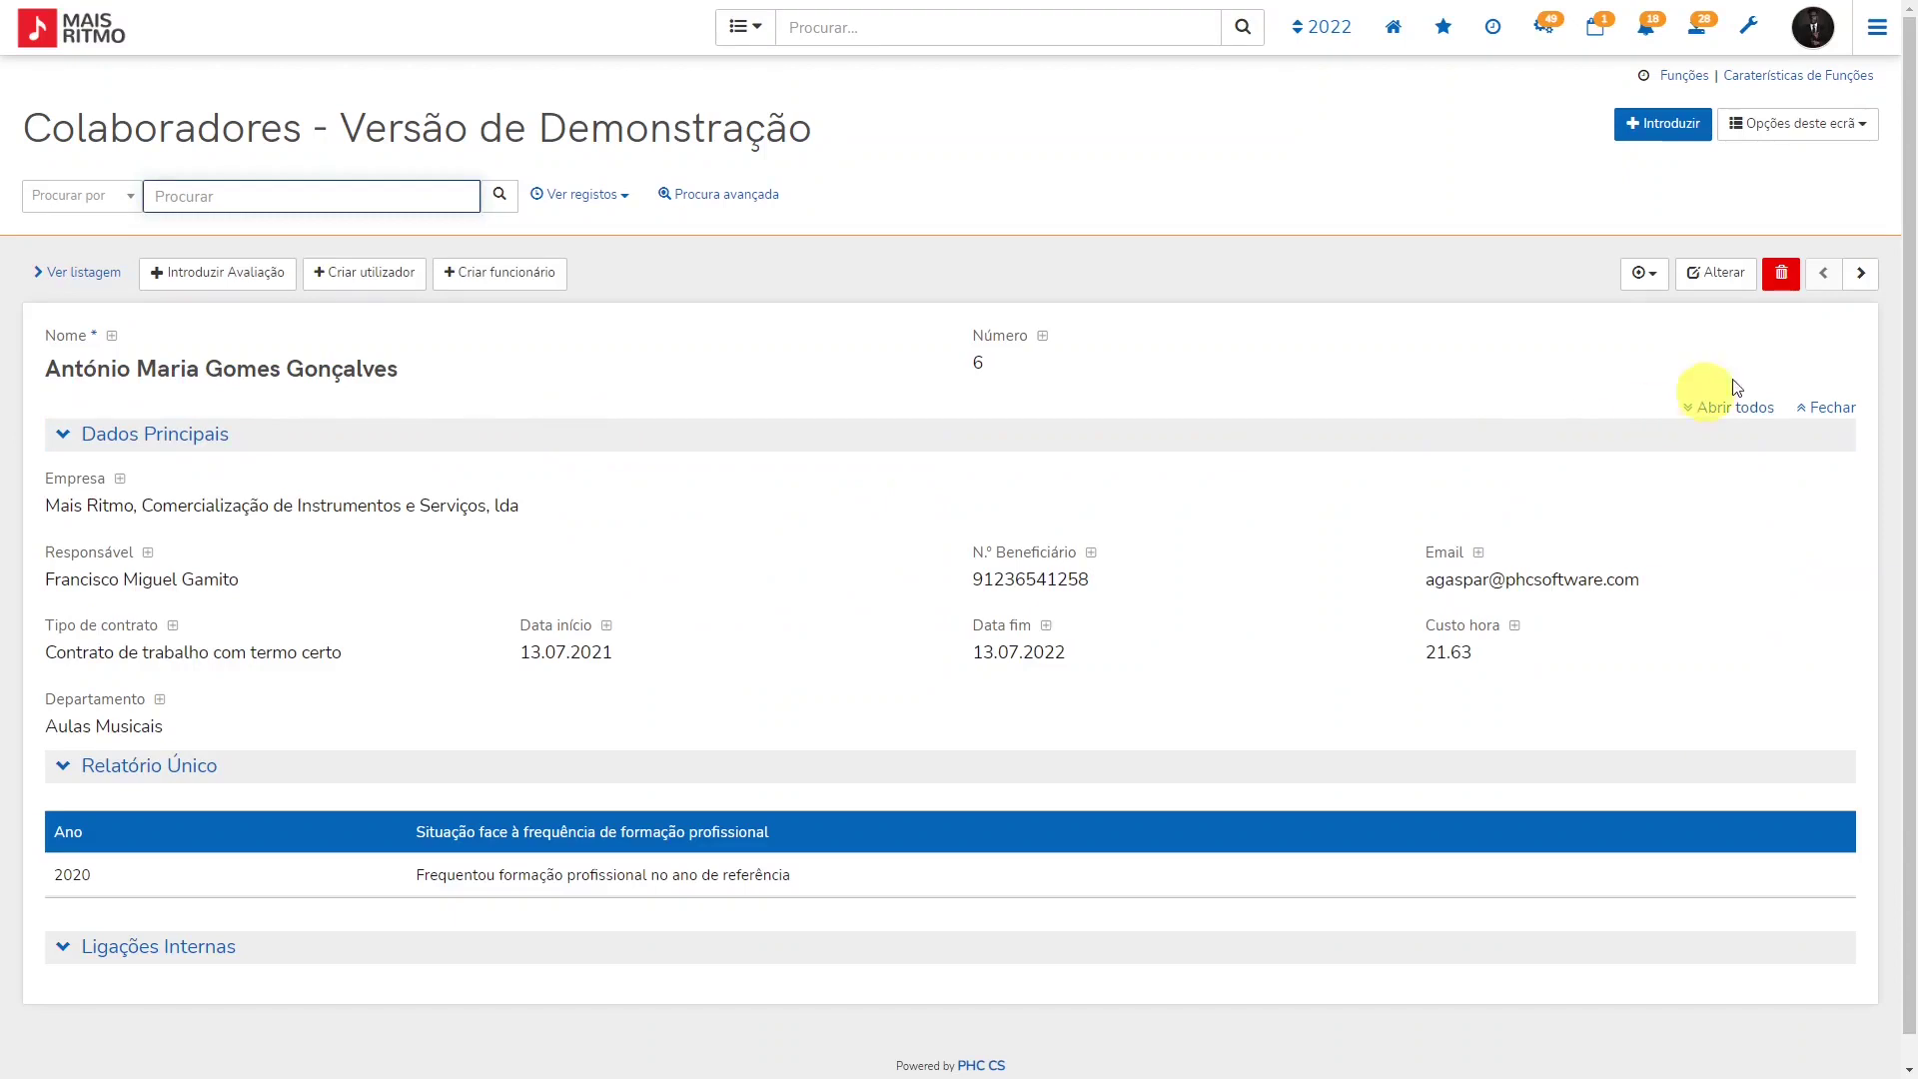
{"action": "left_click", "coordinate": [1719, 267]}
{"action": "left_click", "coordinate": [1049, 438]}
{"action": "type", "text": "Prof_G"}
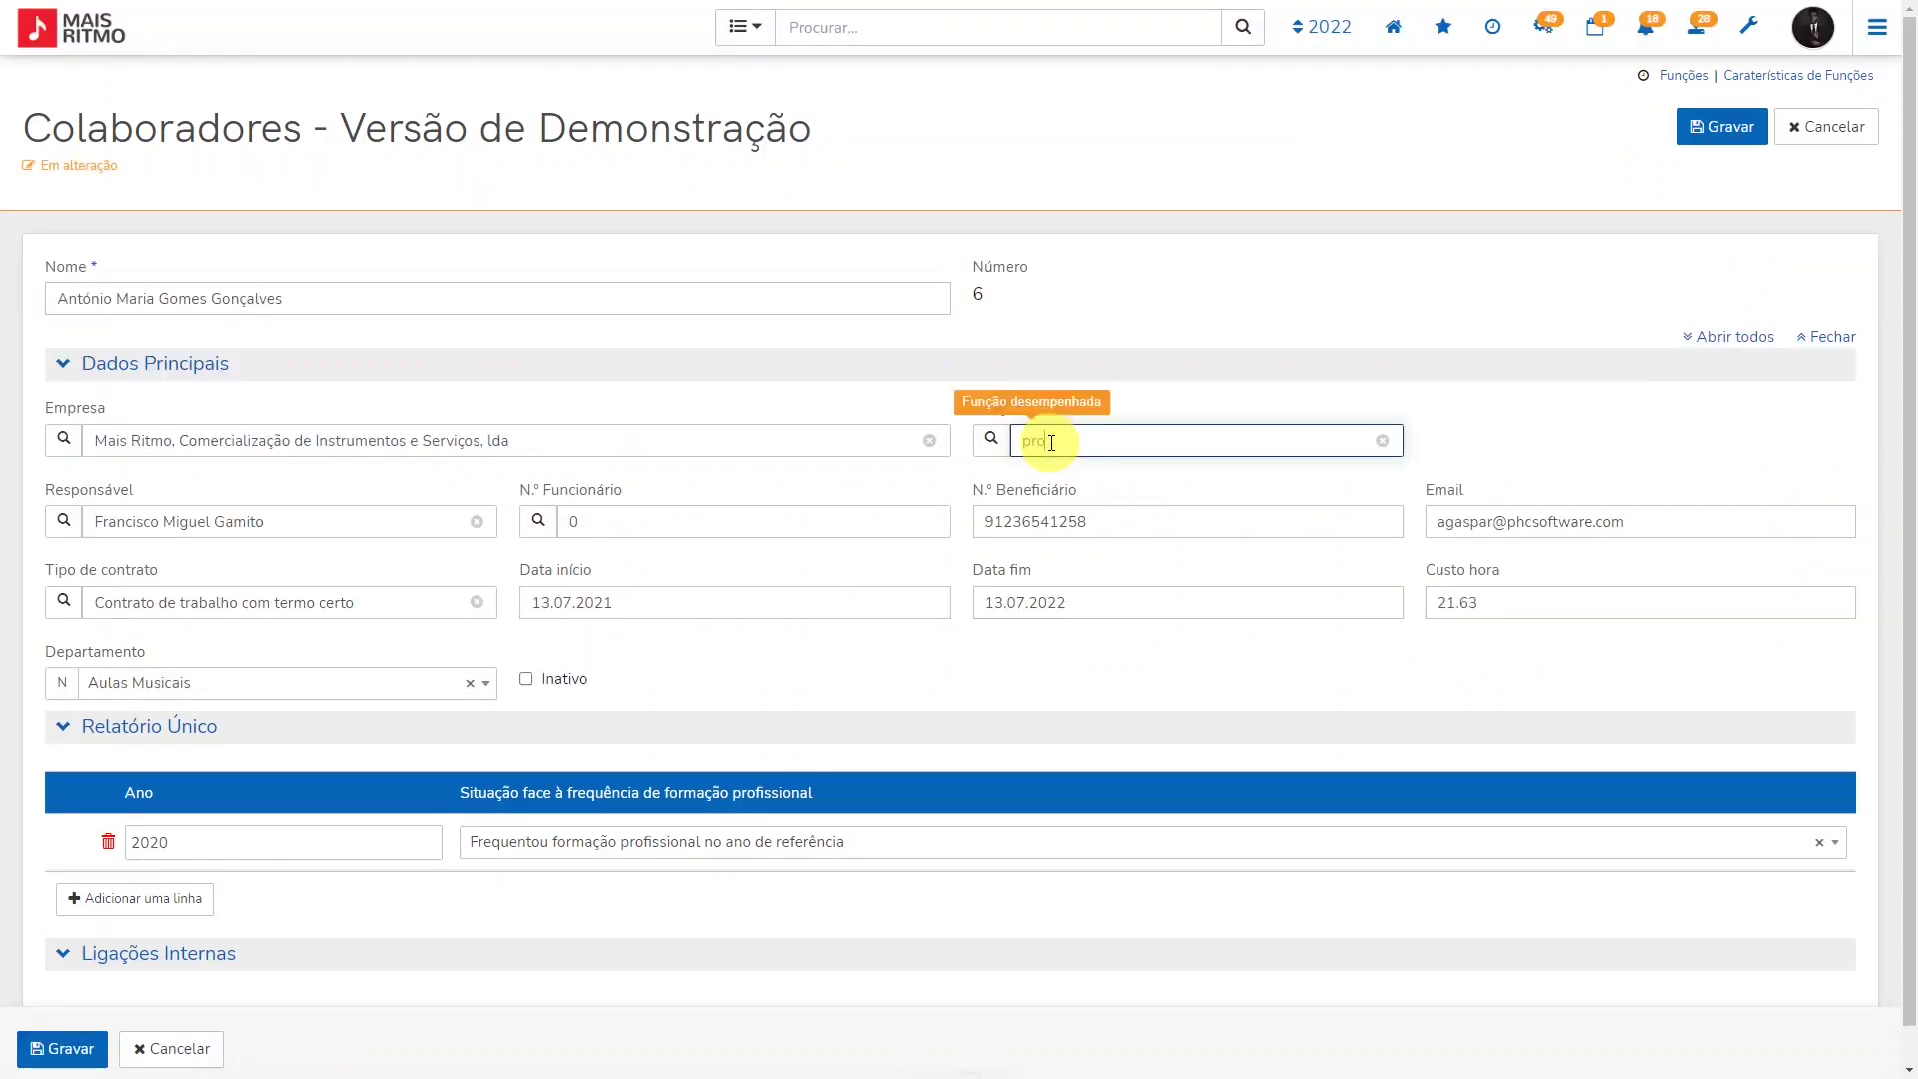
{"action": "left_click", "coordinate": [1114, 494]}
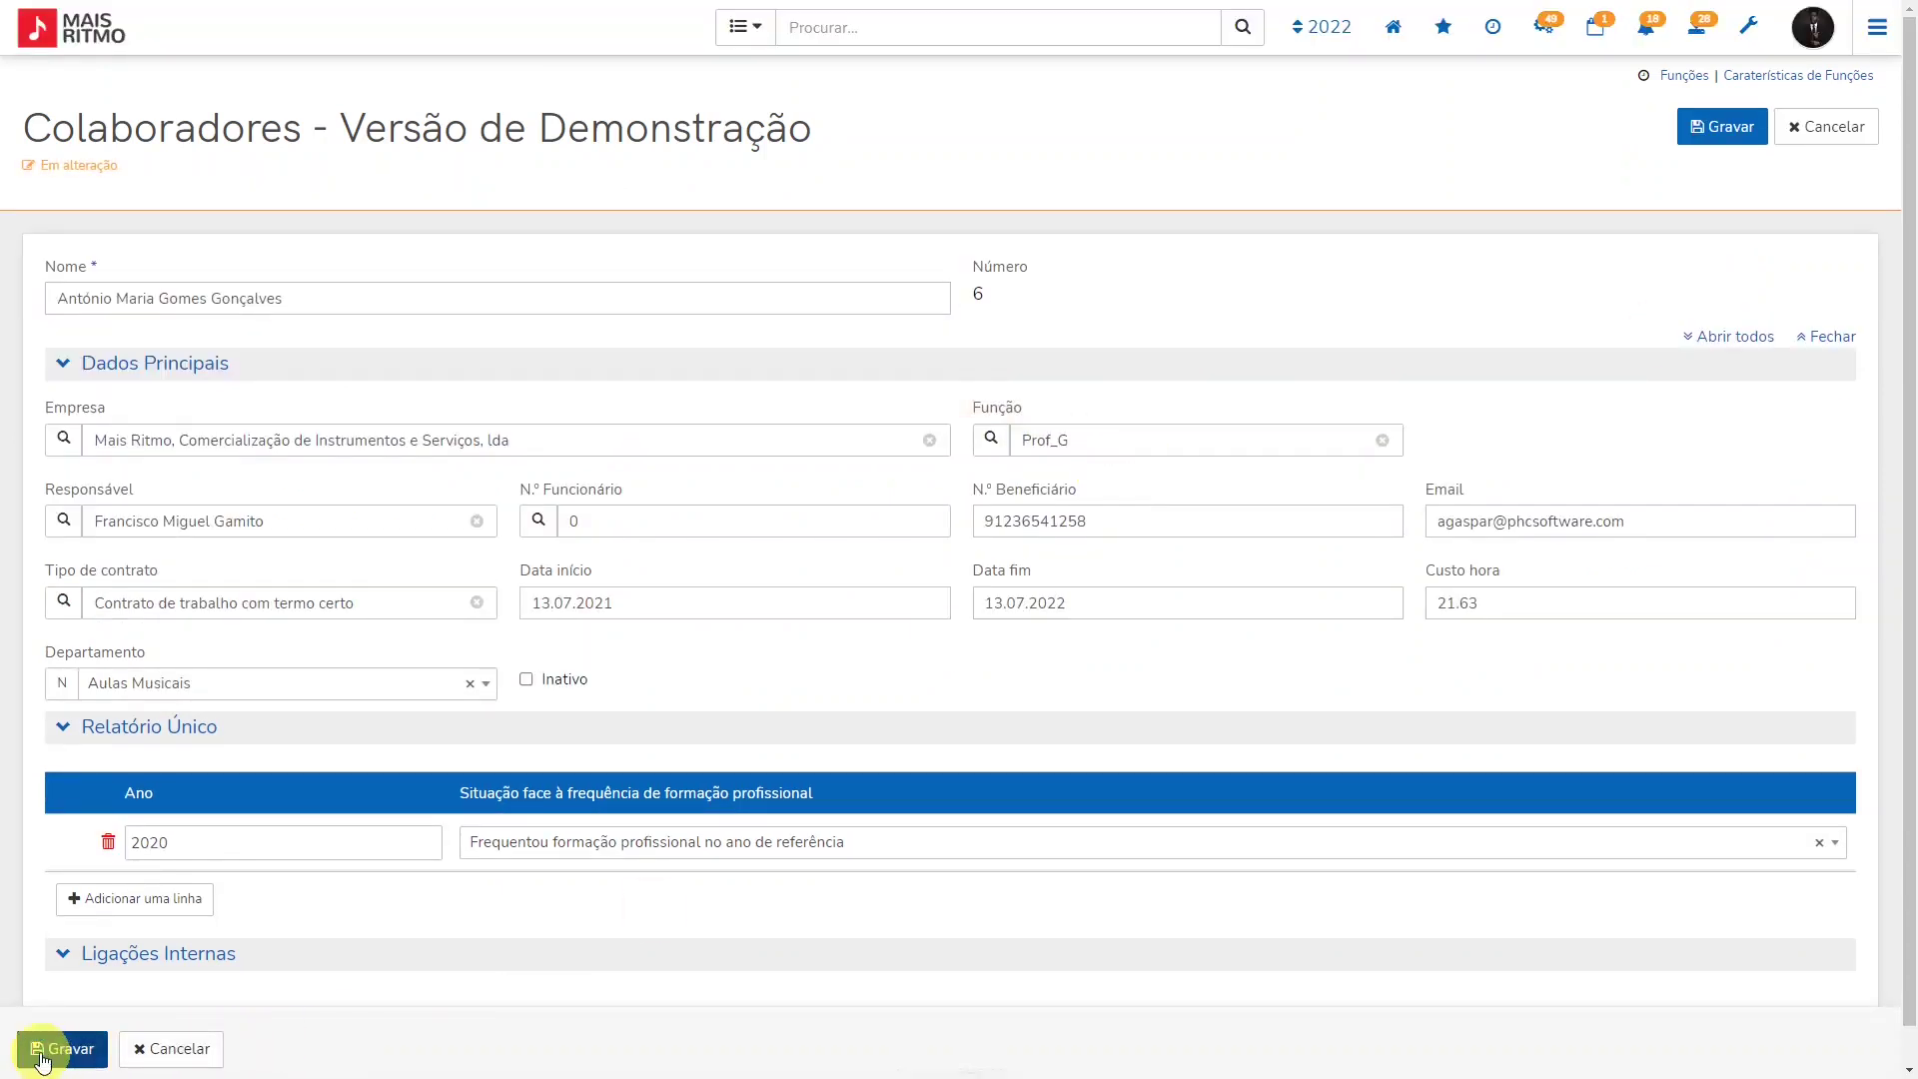
{"action": "left_click", "coordinate": [55, 1049]}
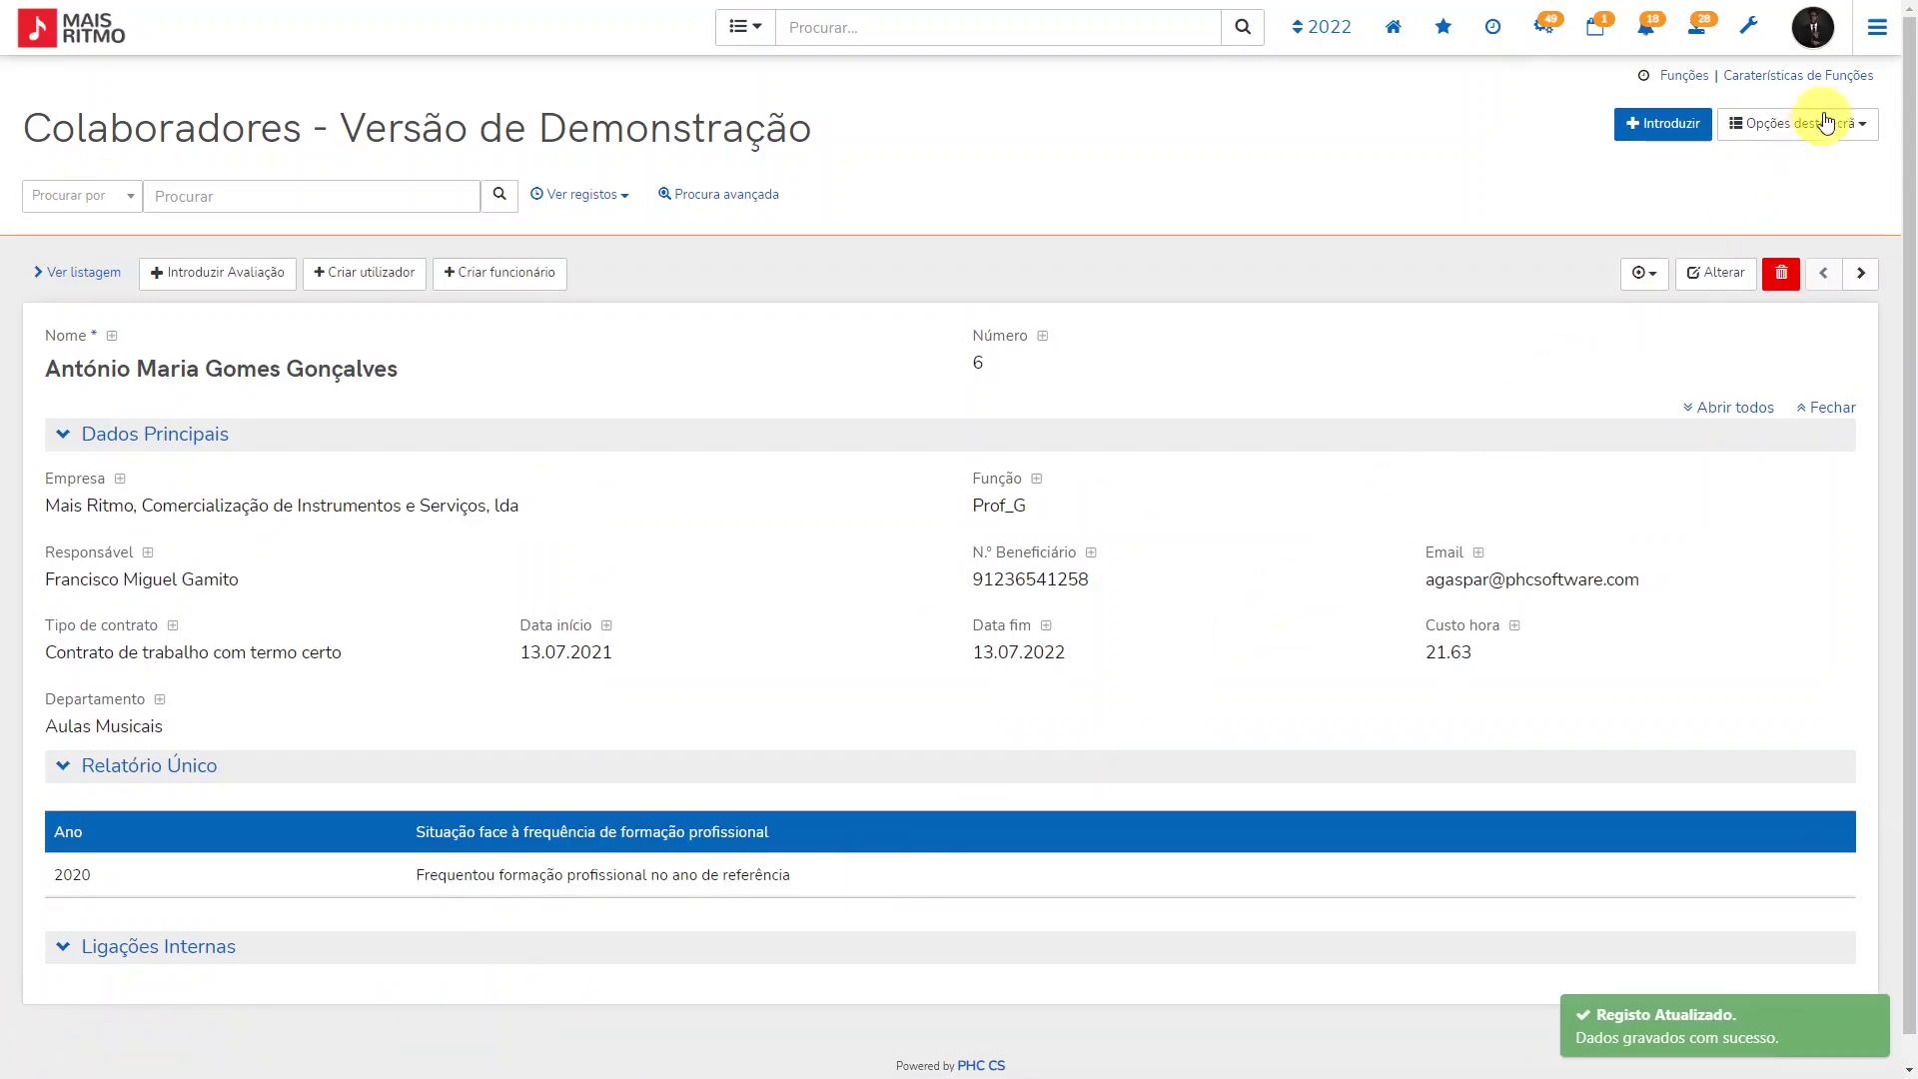
- Start a new evaluation in Avaliações and select the employee with the Prof_G function as the evaluated collaborator
{"action": "left_click", "coordinate": [1871, 40]}
{"action": "type", "text": "ava"}
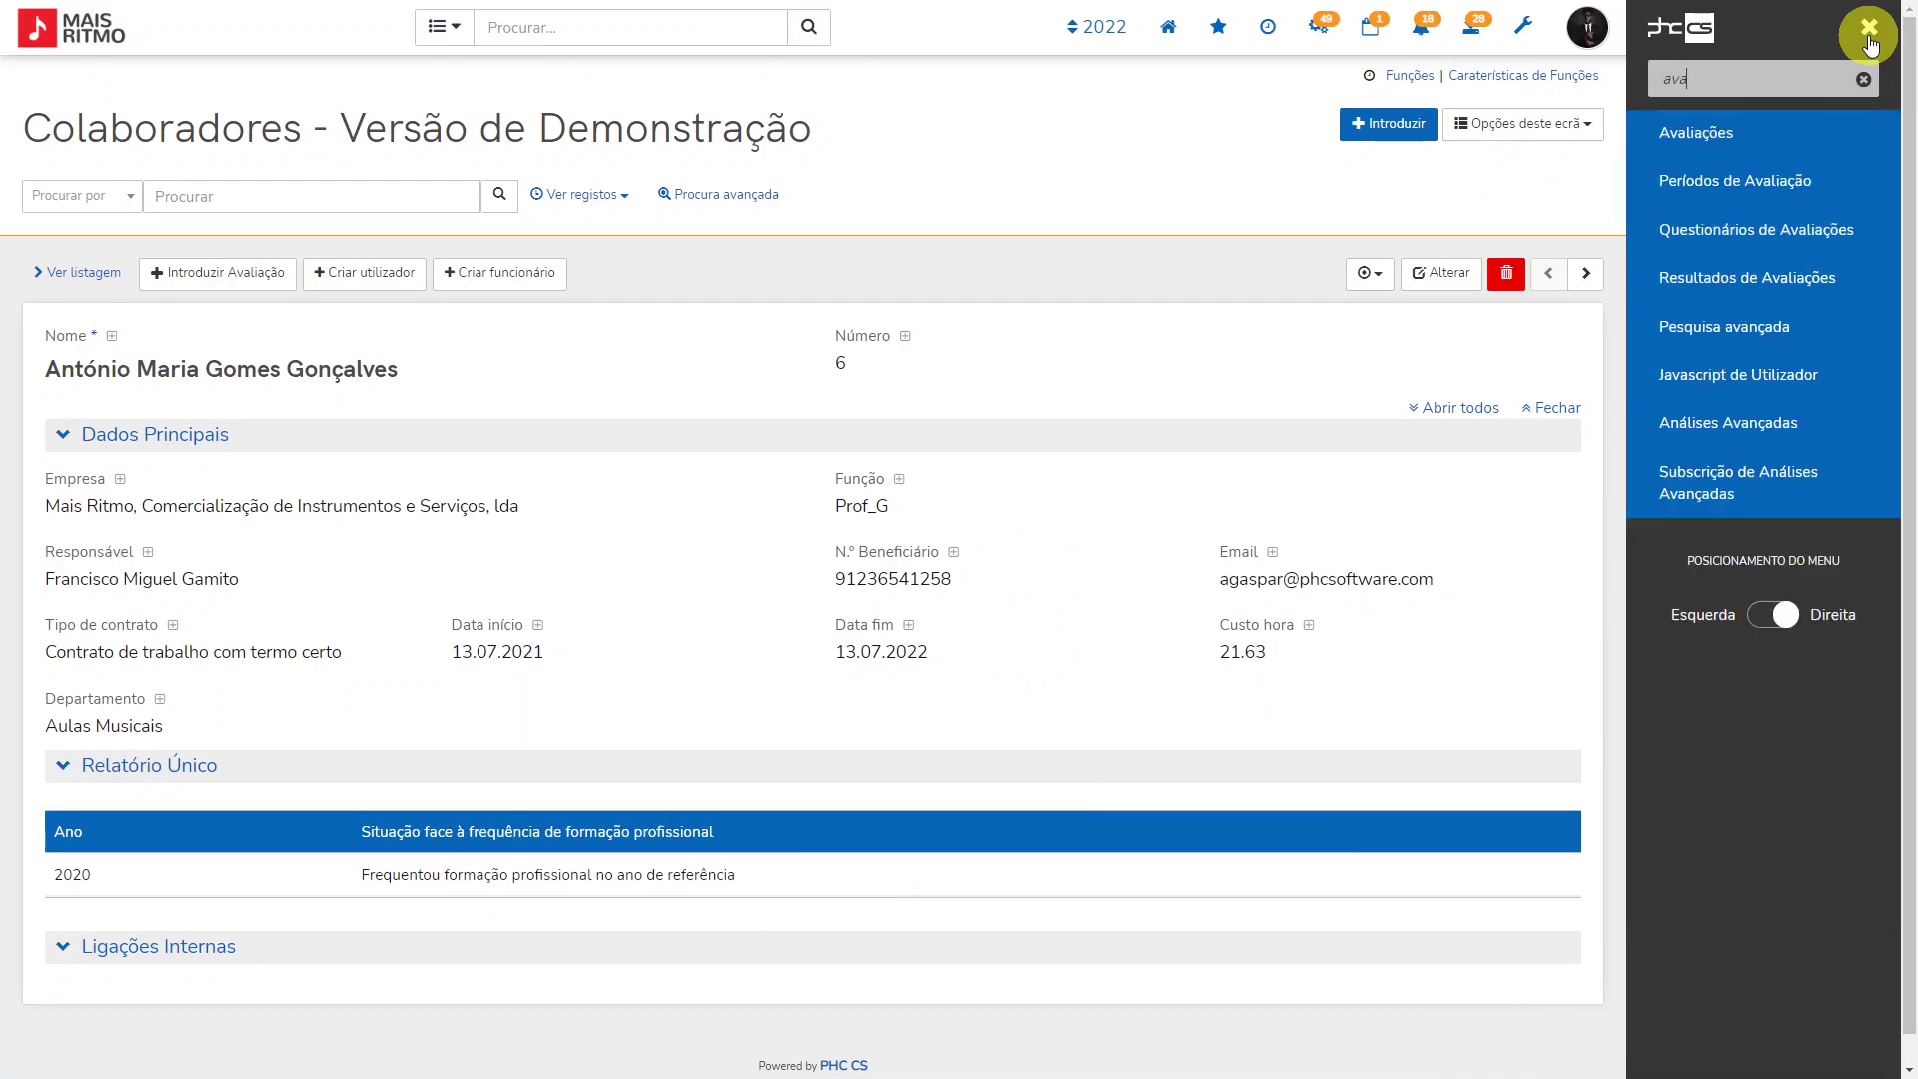
{"action": "left_click", "coordinate": [1706, 145]}
{"action": "left_click", "coordinate": [1684, 130]}
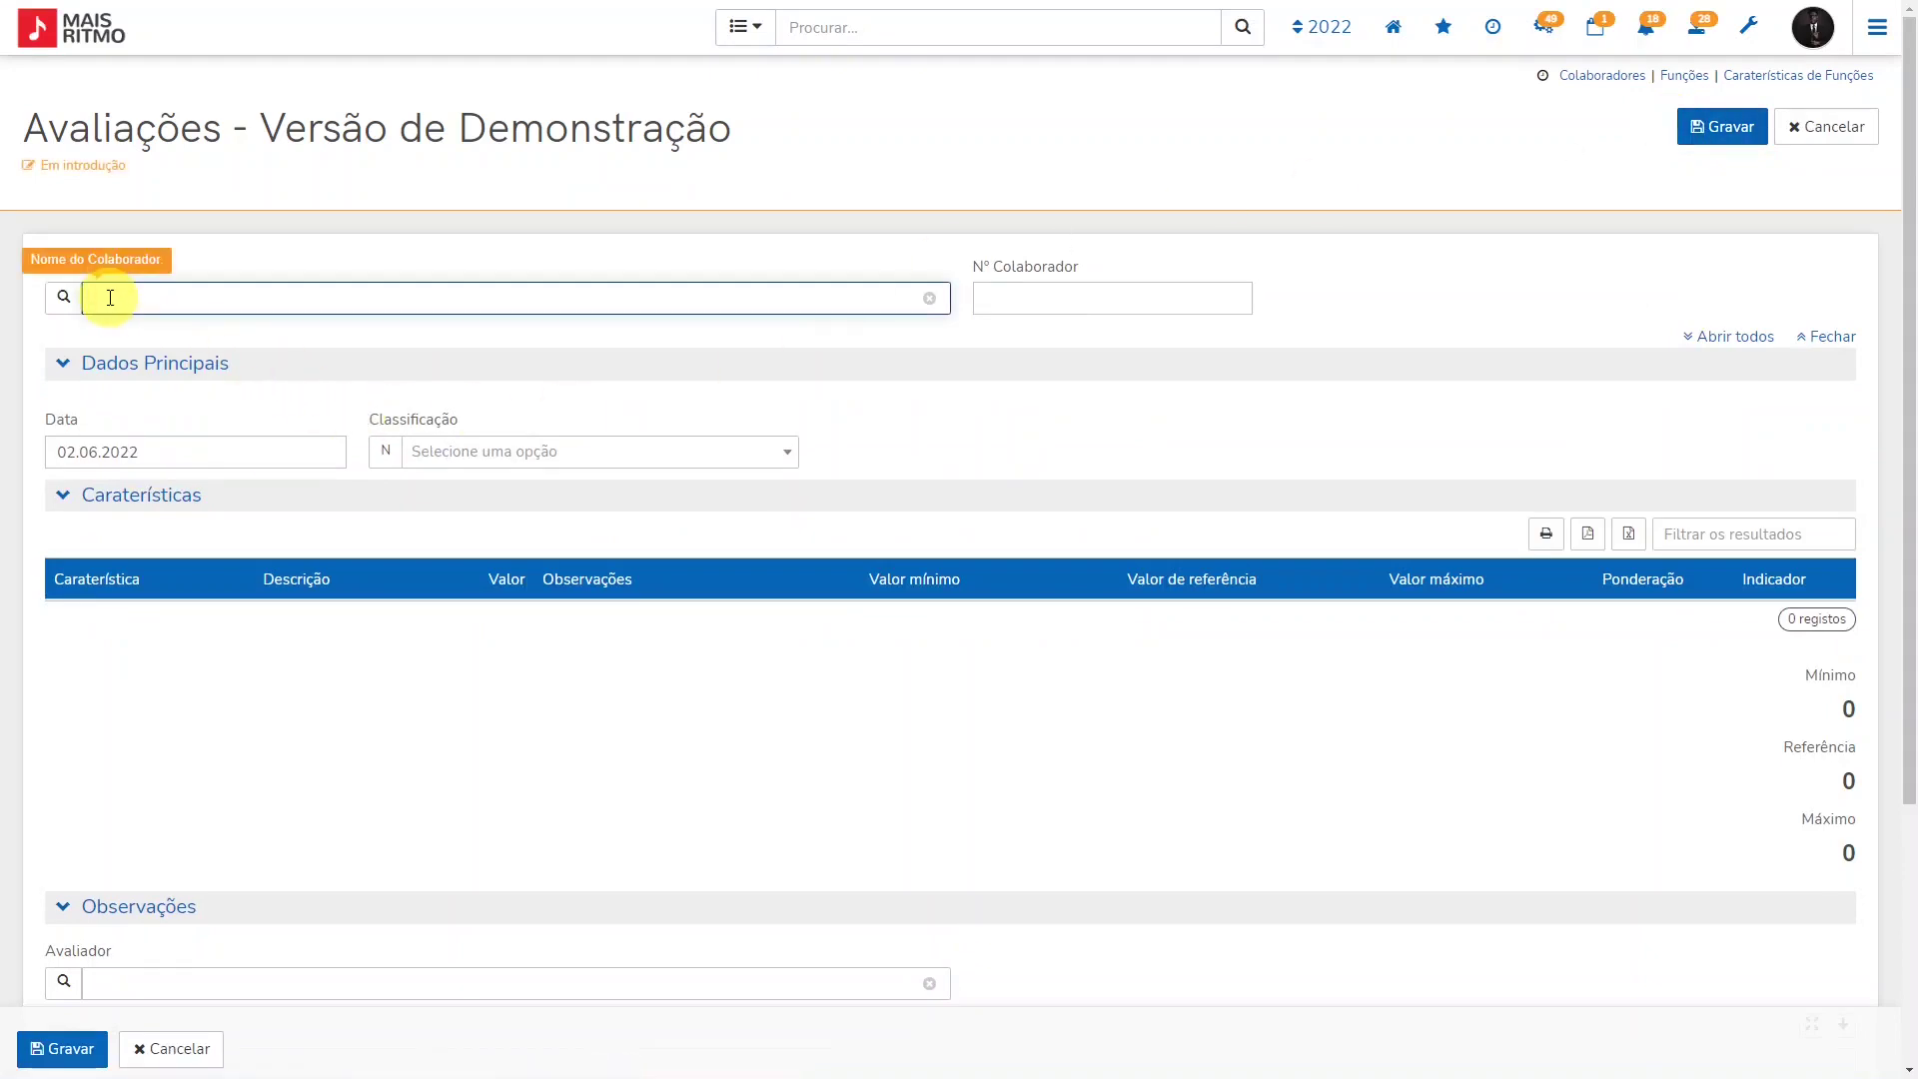
{"action": "type", "text": "anto"}
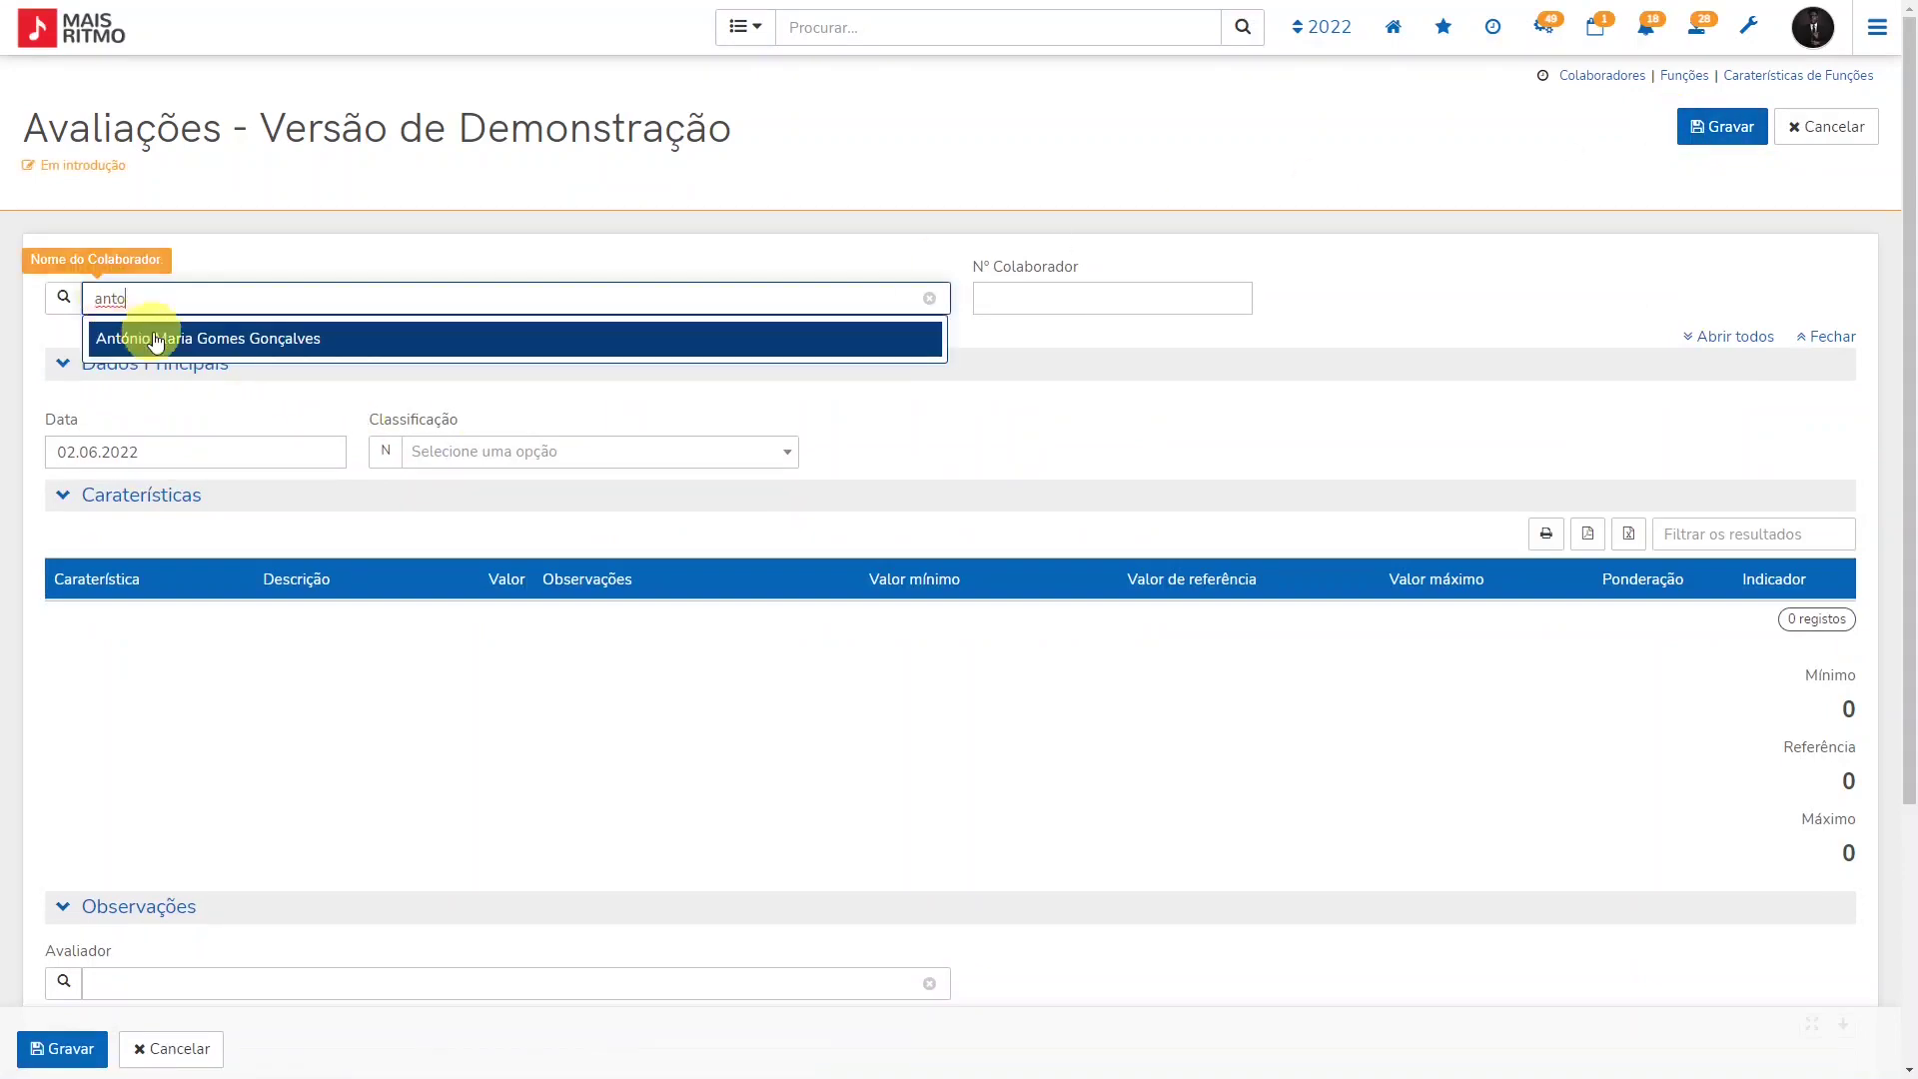
{"action": "left_click", "coordinate": [141, 329]}
{"action": "scroll", "coordinate": [477, 614], "scroll_direction": "down", "scroll_amount": 2}
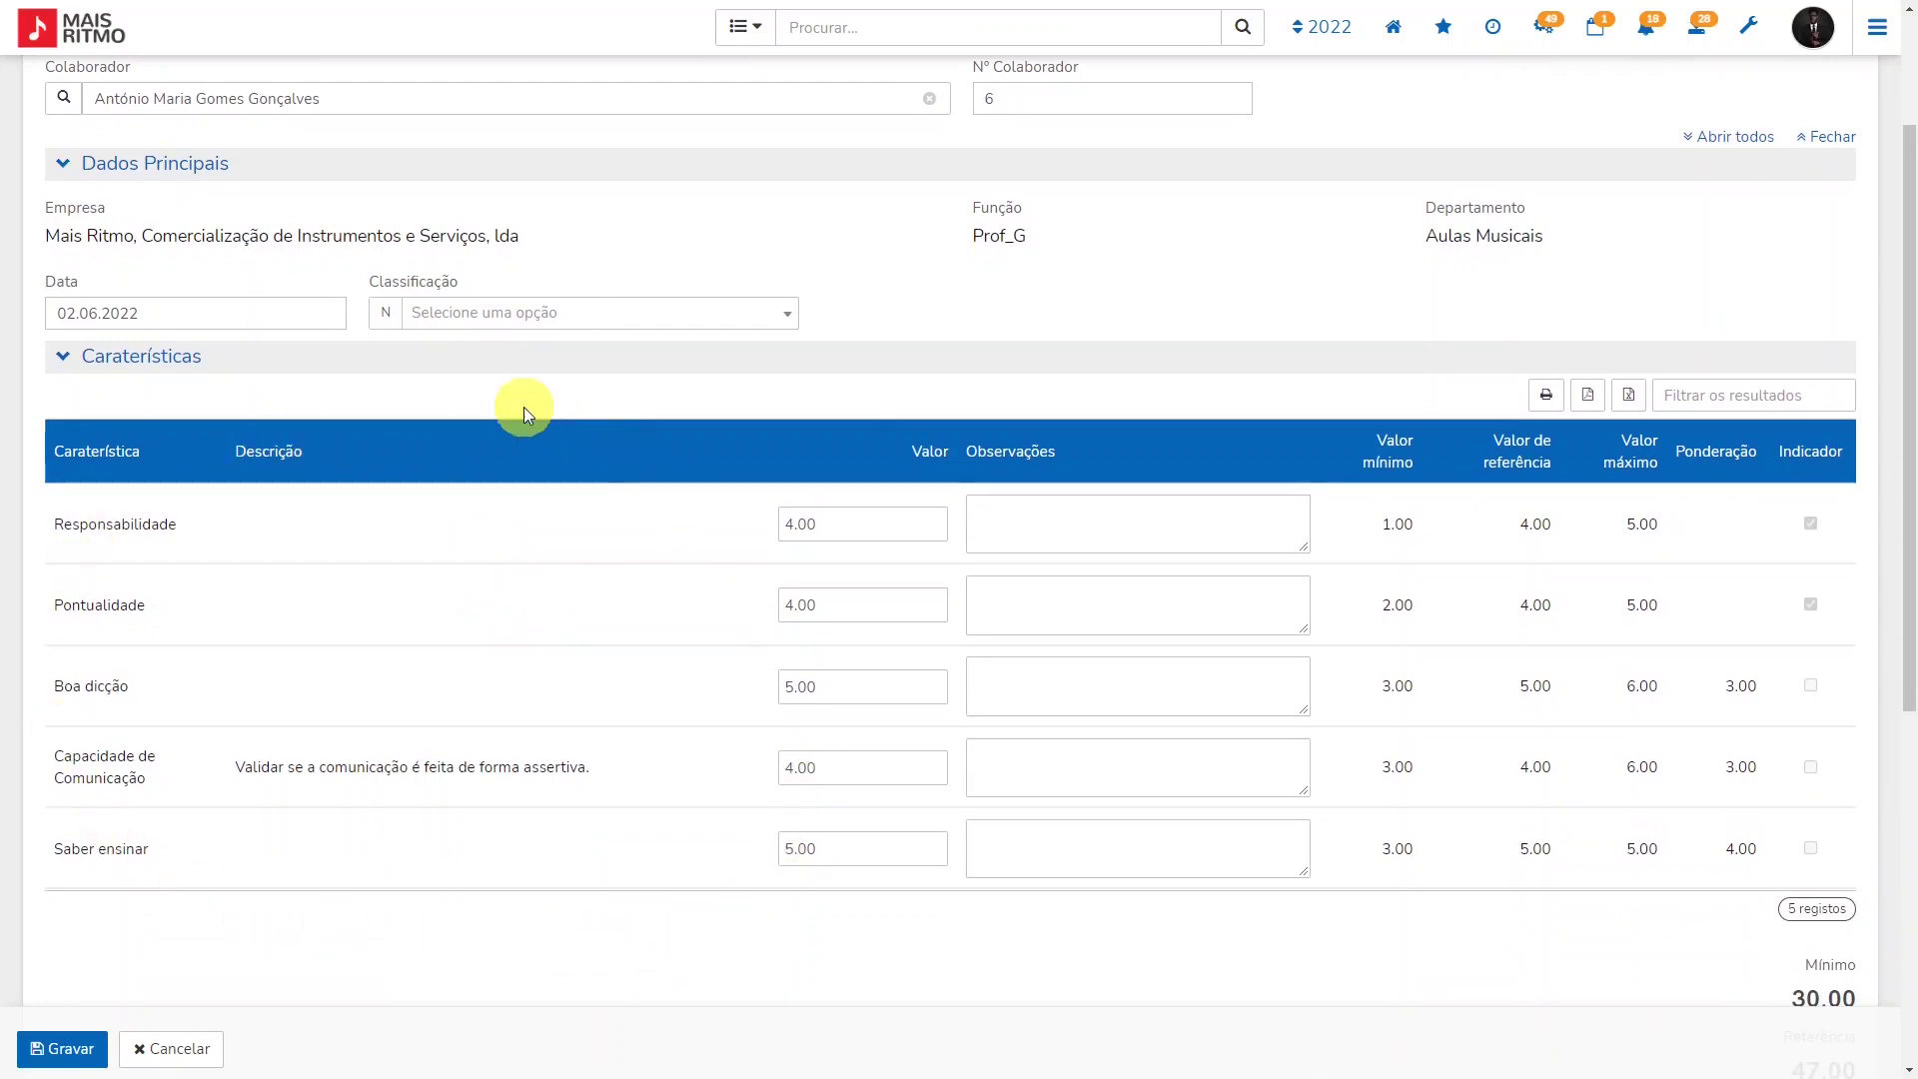
- Set the evaluation date to 30.06.2022 and its classification to Muito bom
{"action": "scroll", "coordinate": [524, 406], "scroll_direction": "up", "scroll_amount": 2}
{"action": "left_click", "coordinate": [152, 514]}
{"action": "left_click", "coordinate": [184, 779]}
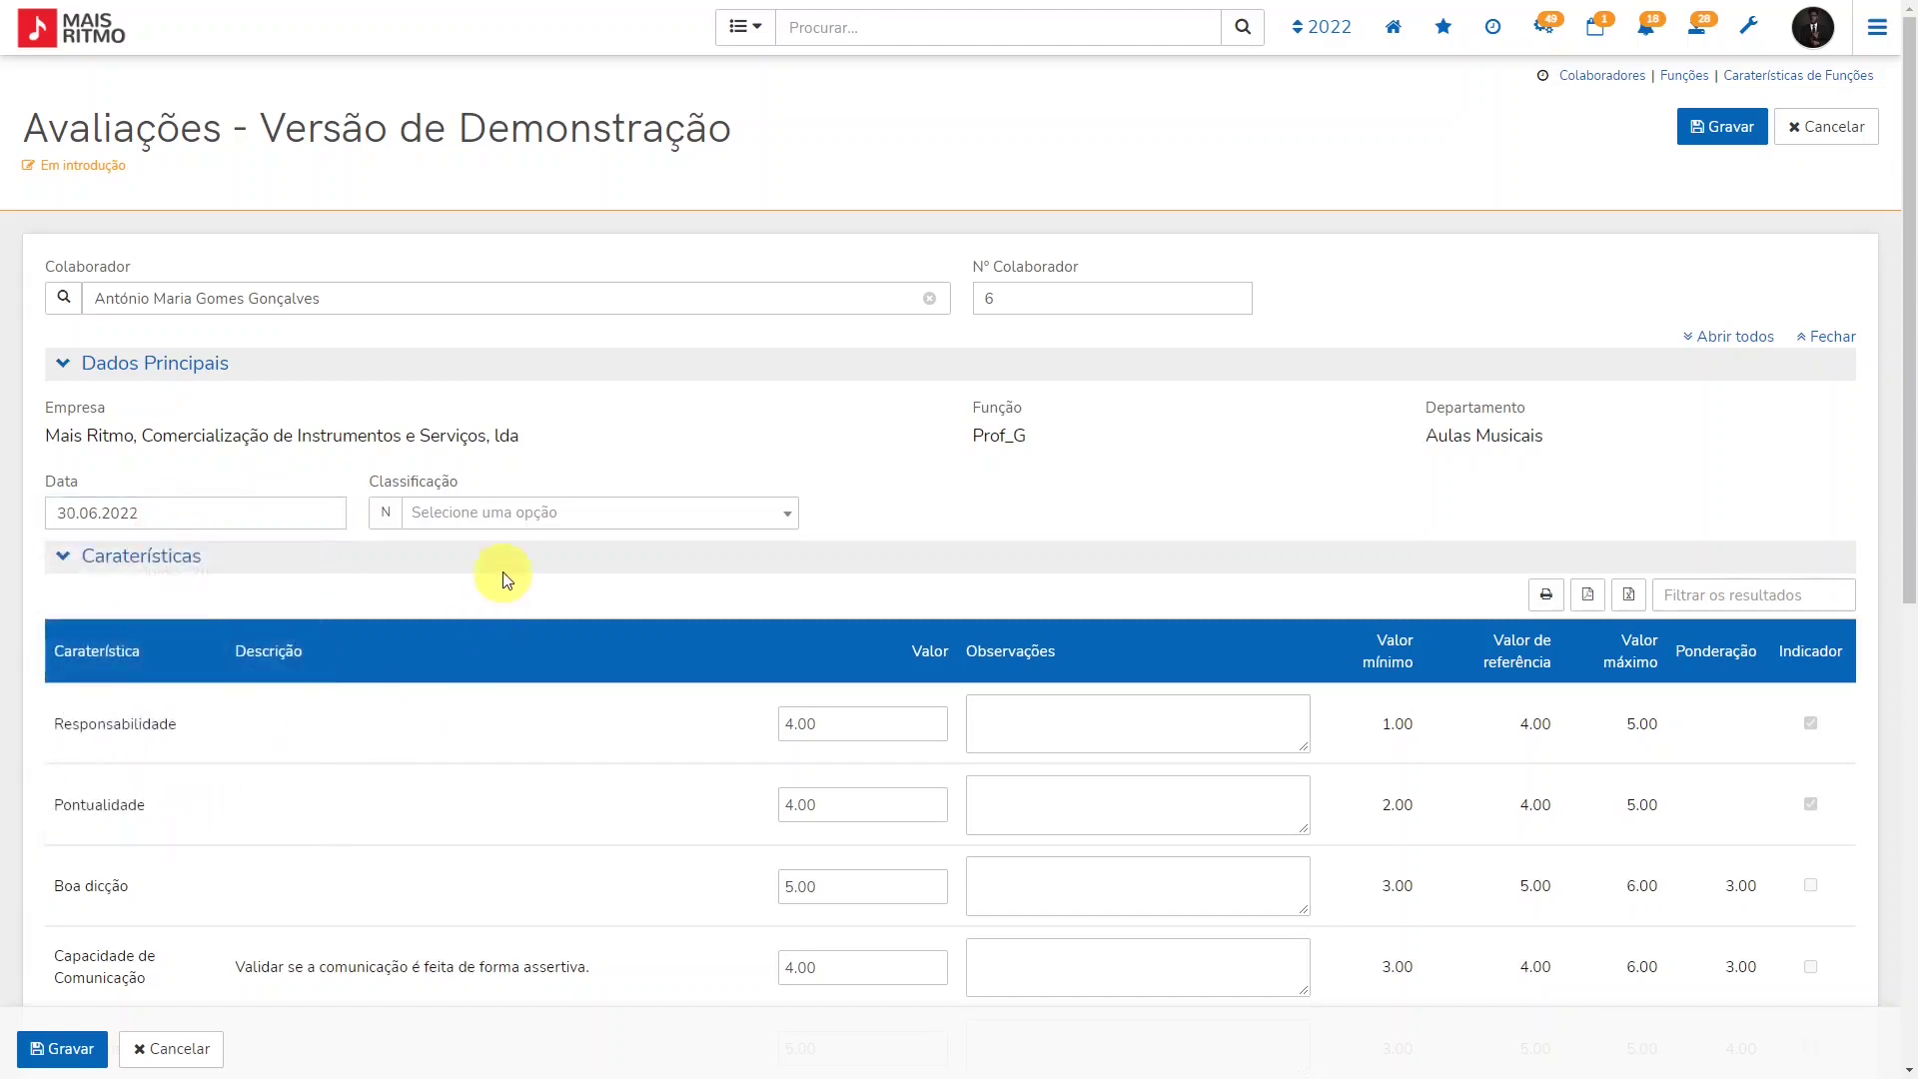
{"action": "left_click", "coordinate": [519, 512]}
{"action": "left_click", "coordinate": [500, 553]}
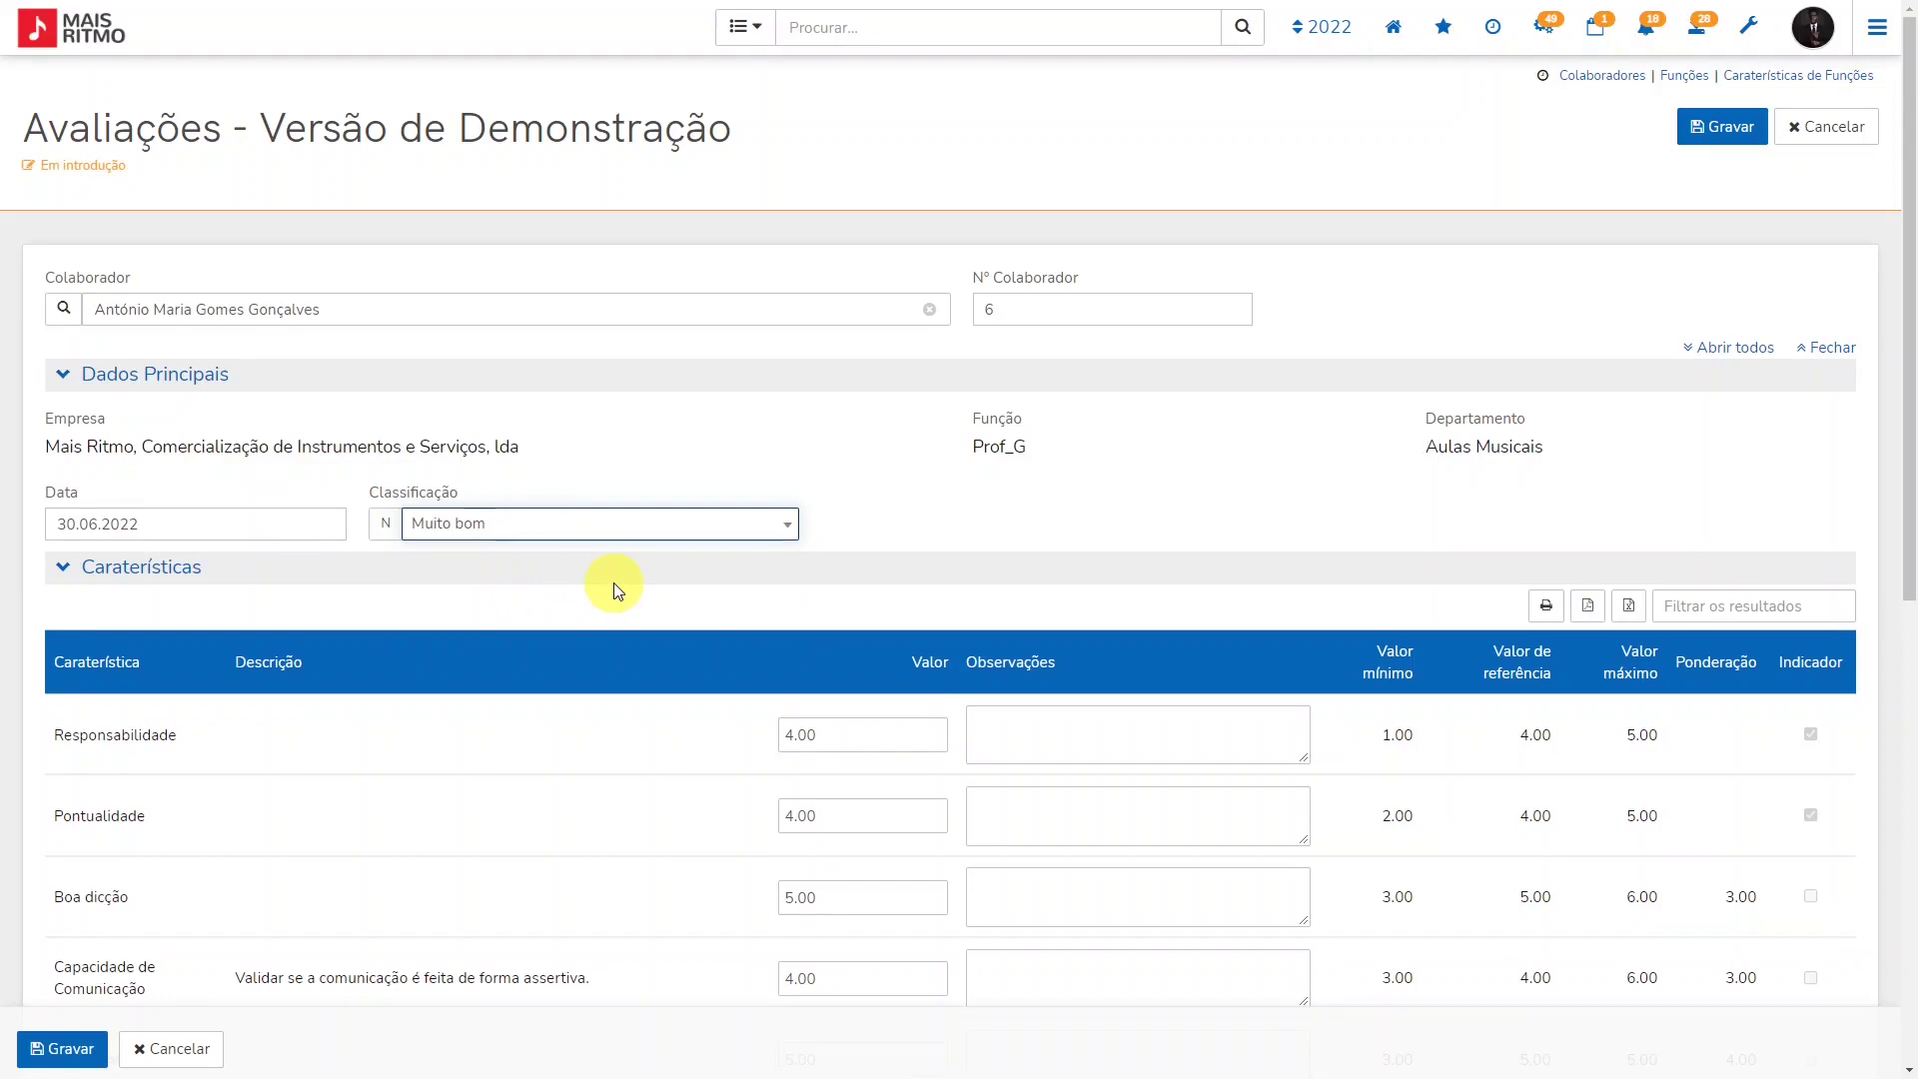
- Set the evaluation values to 5 for Responsabilidade, 5 for Pontualidade and 6 for Saber ensinar
{"action": "scroll", "coordinate": [614, 584], "scroll_direction": "down", "scroll_amount": 1}
{"action": "scroll", "coordinate": [613, 583], "scroll_direction": "down", "scroll_amount": 1}
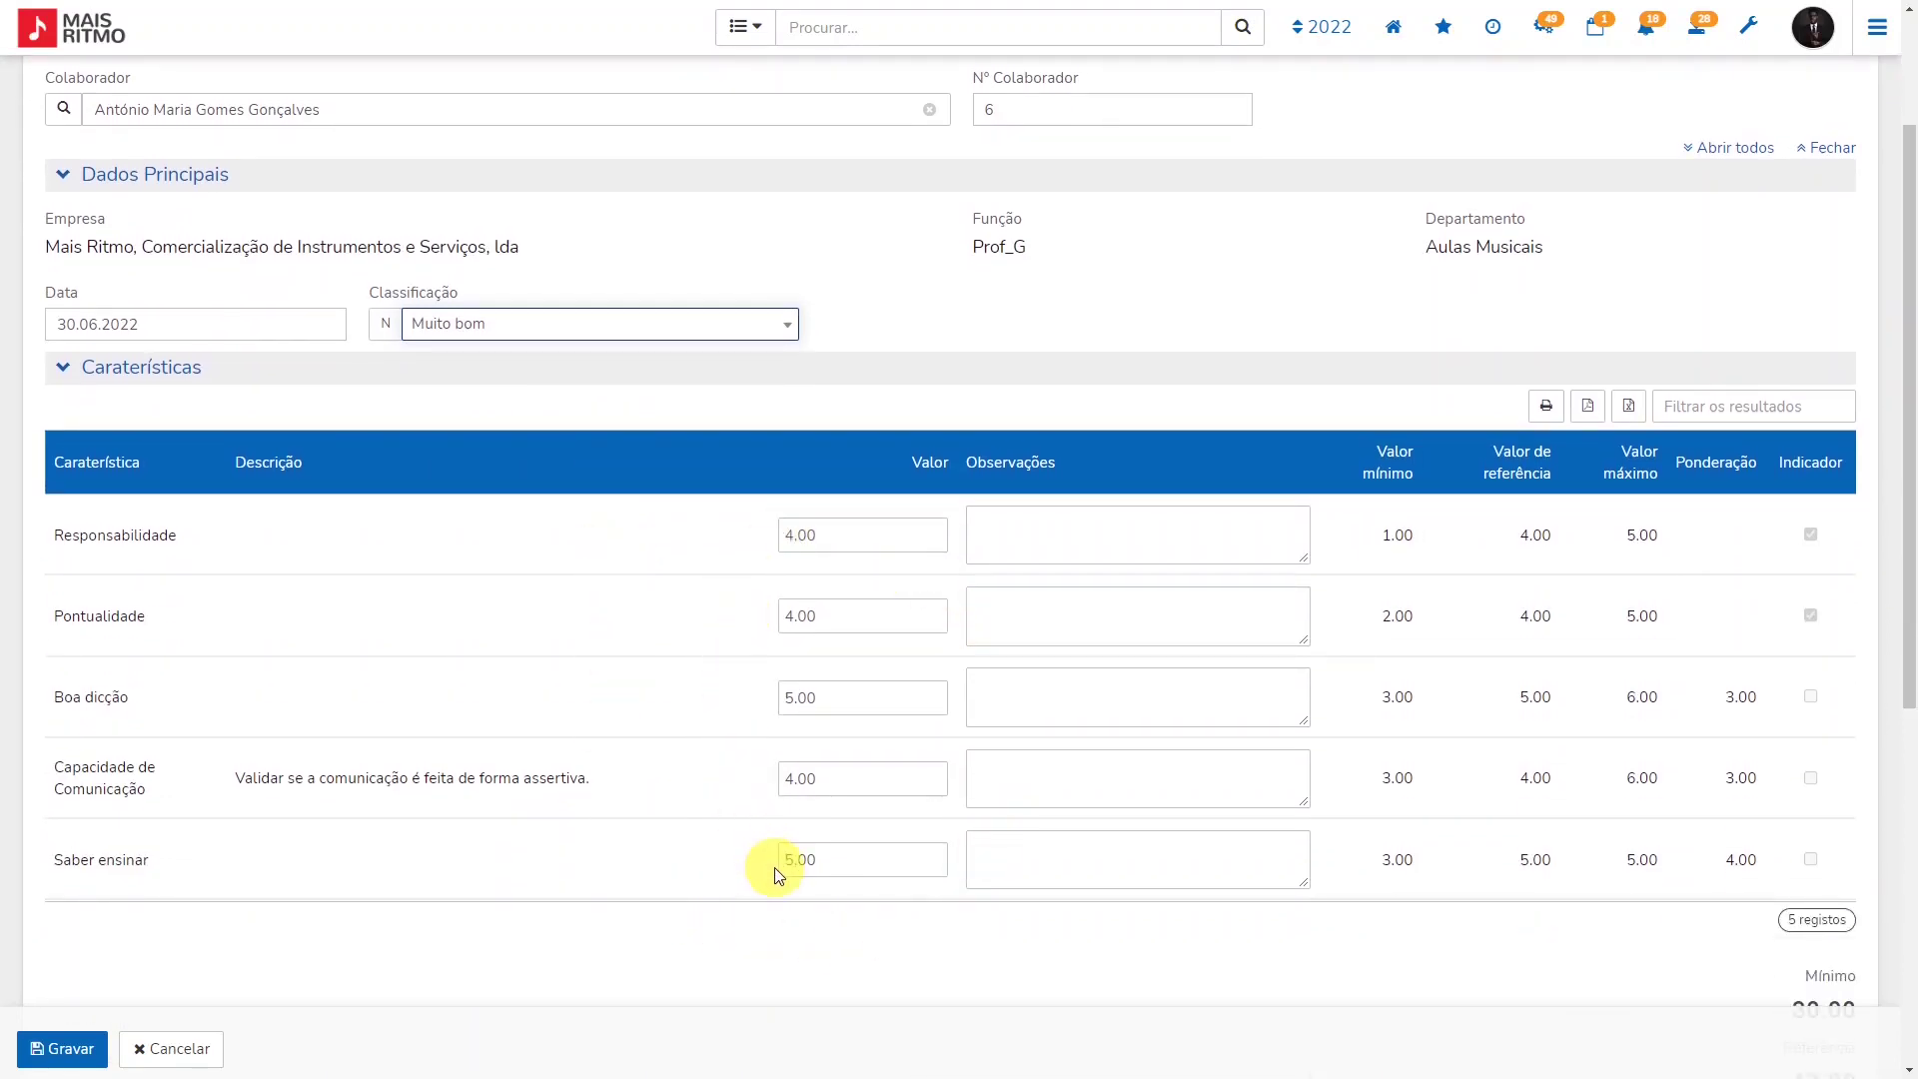
{"action": "scroll", "coordinate": [1066, 899], "scroll_direction": "down", "scroll_amount": 3}
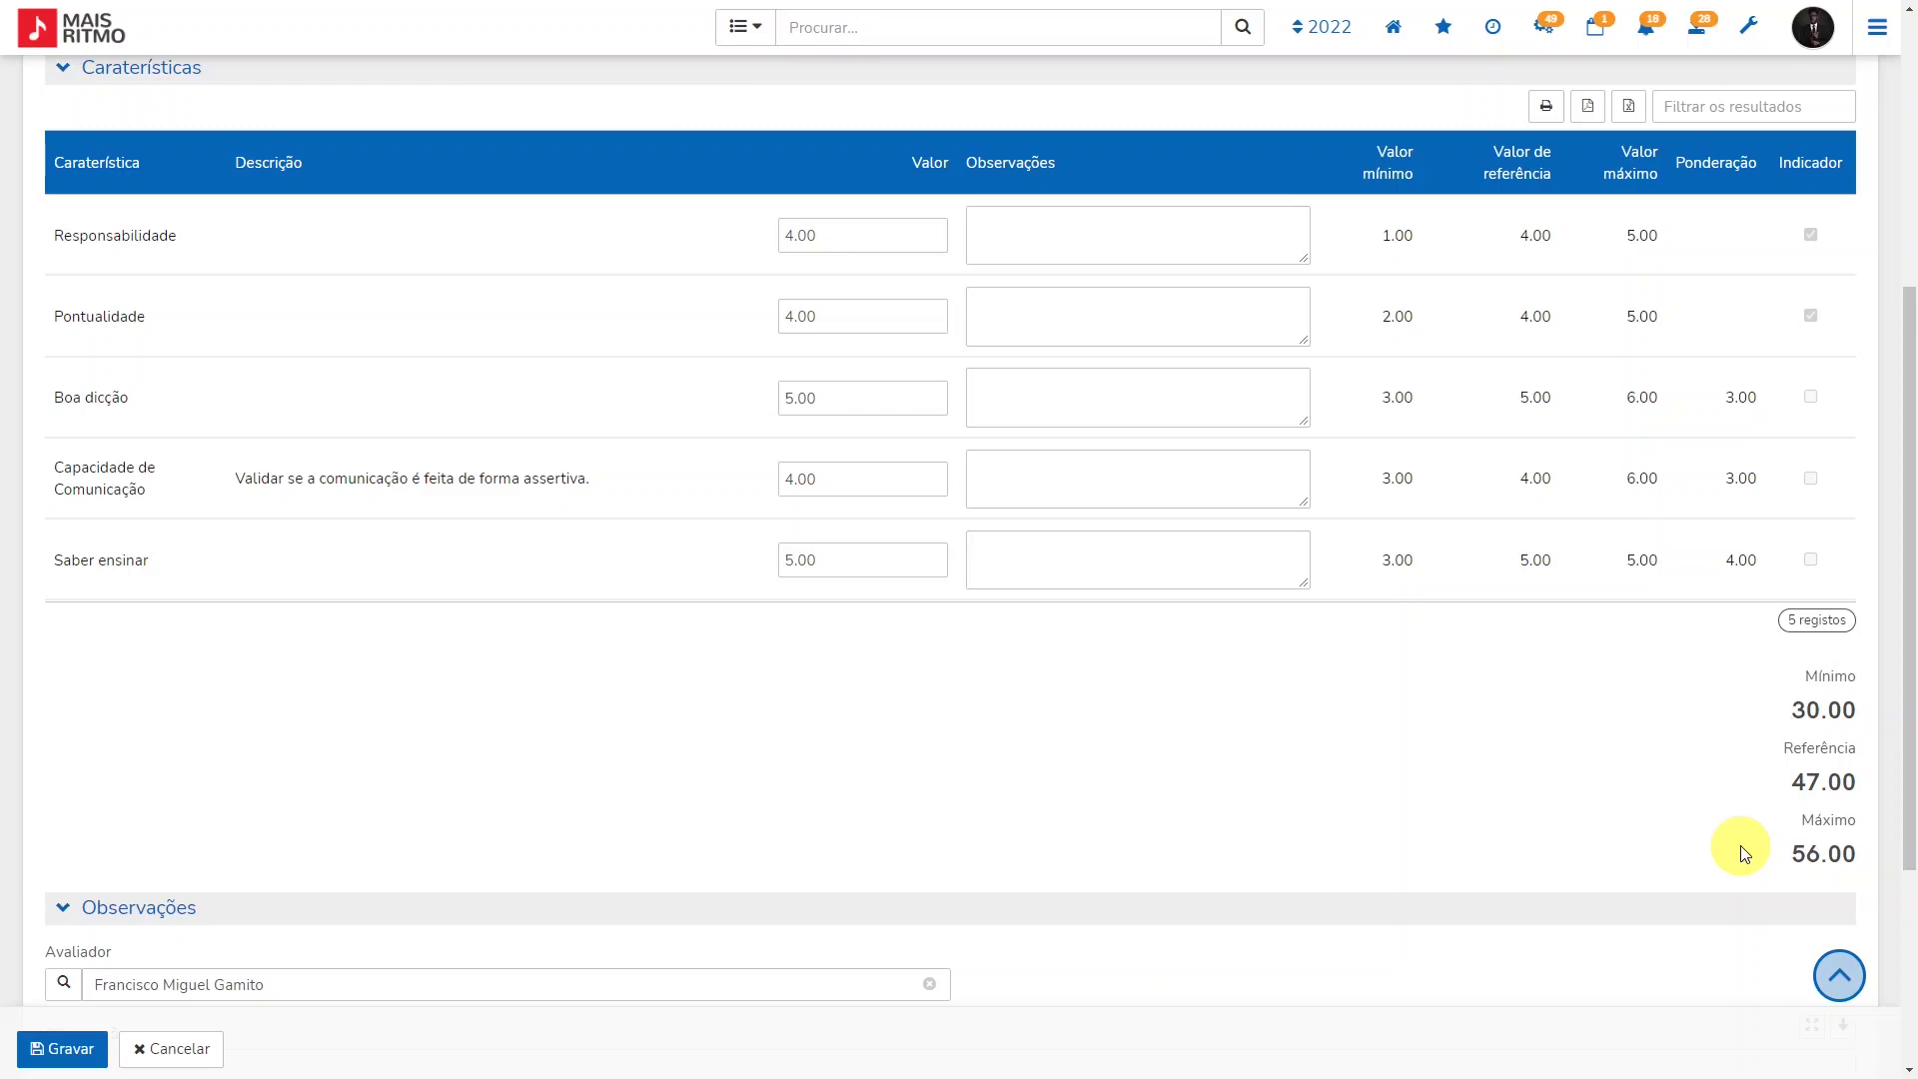
{"action": "left_click", "coordinate": [784, 238]}
{"action": "type", "text": "5"}
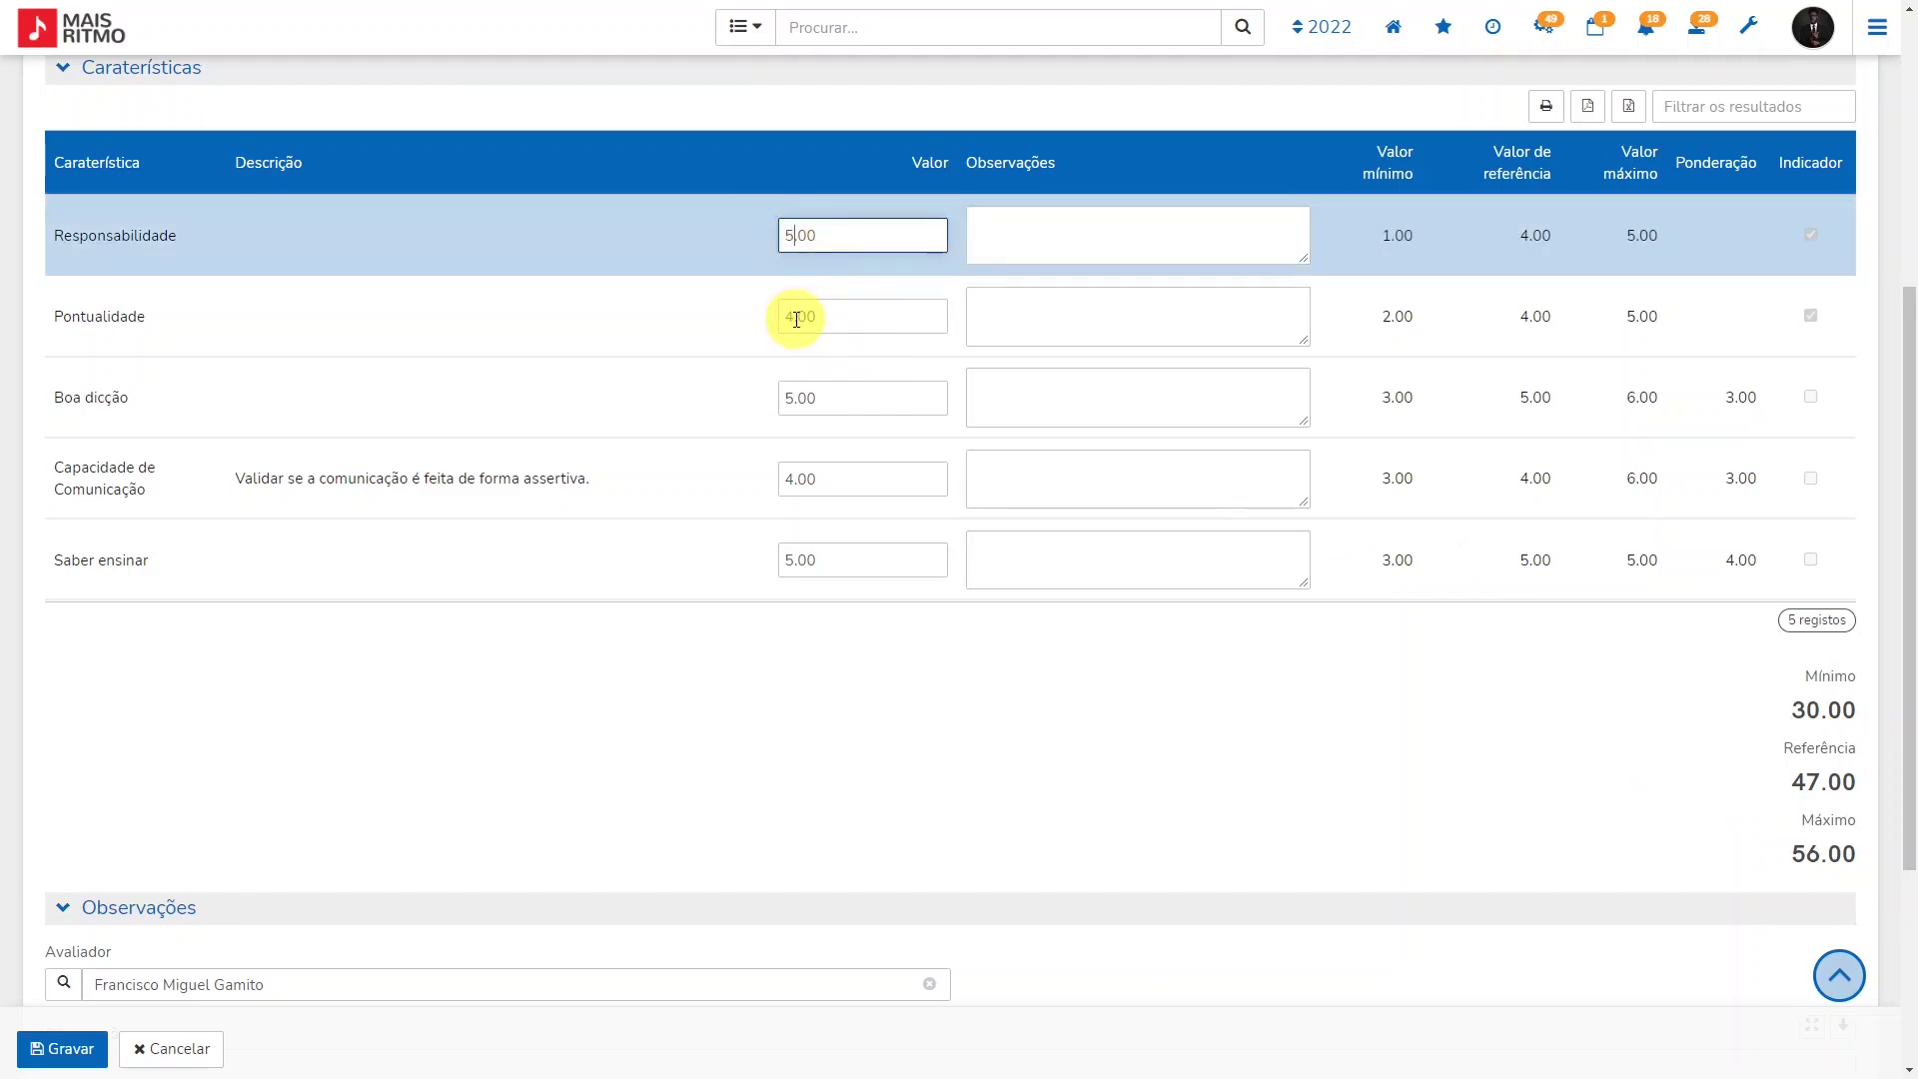
{"action": "left_click", "coordinate": [797, 317]}
{"action": "type", "text": "5"}
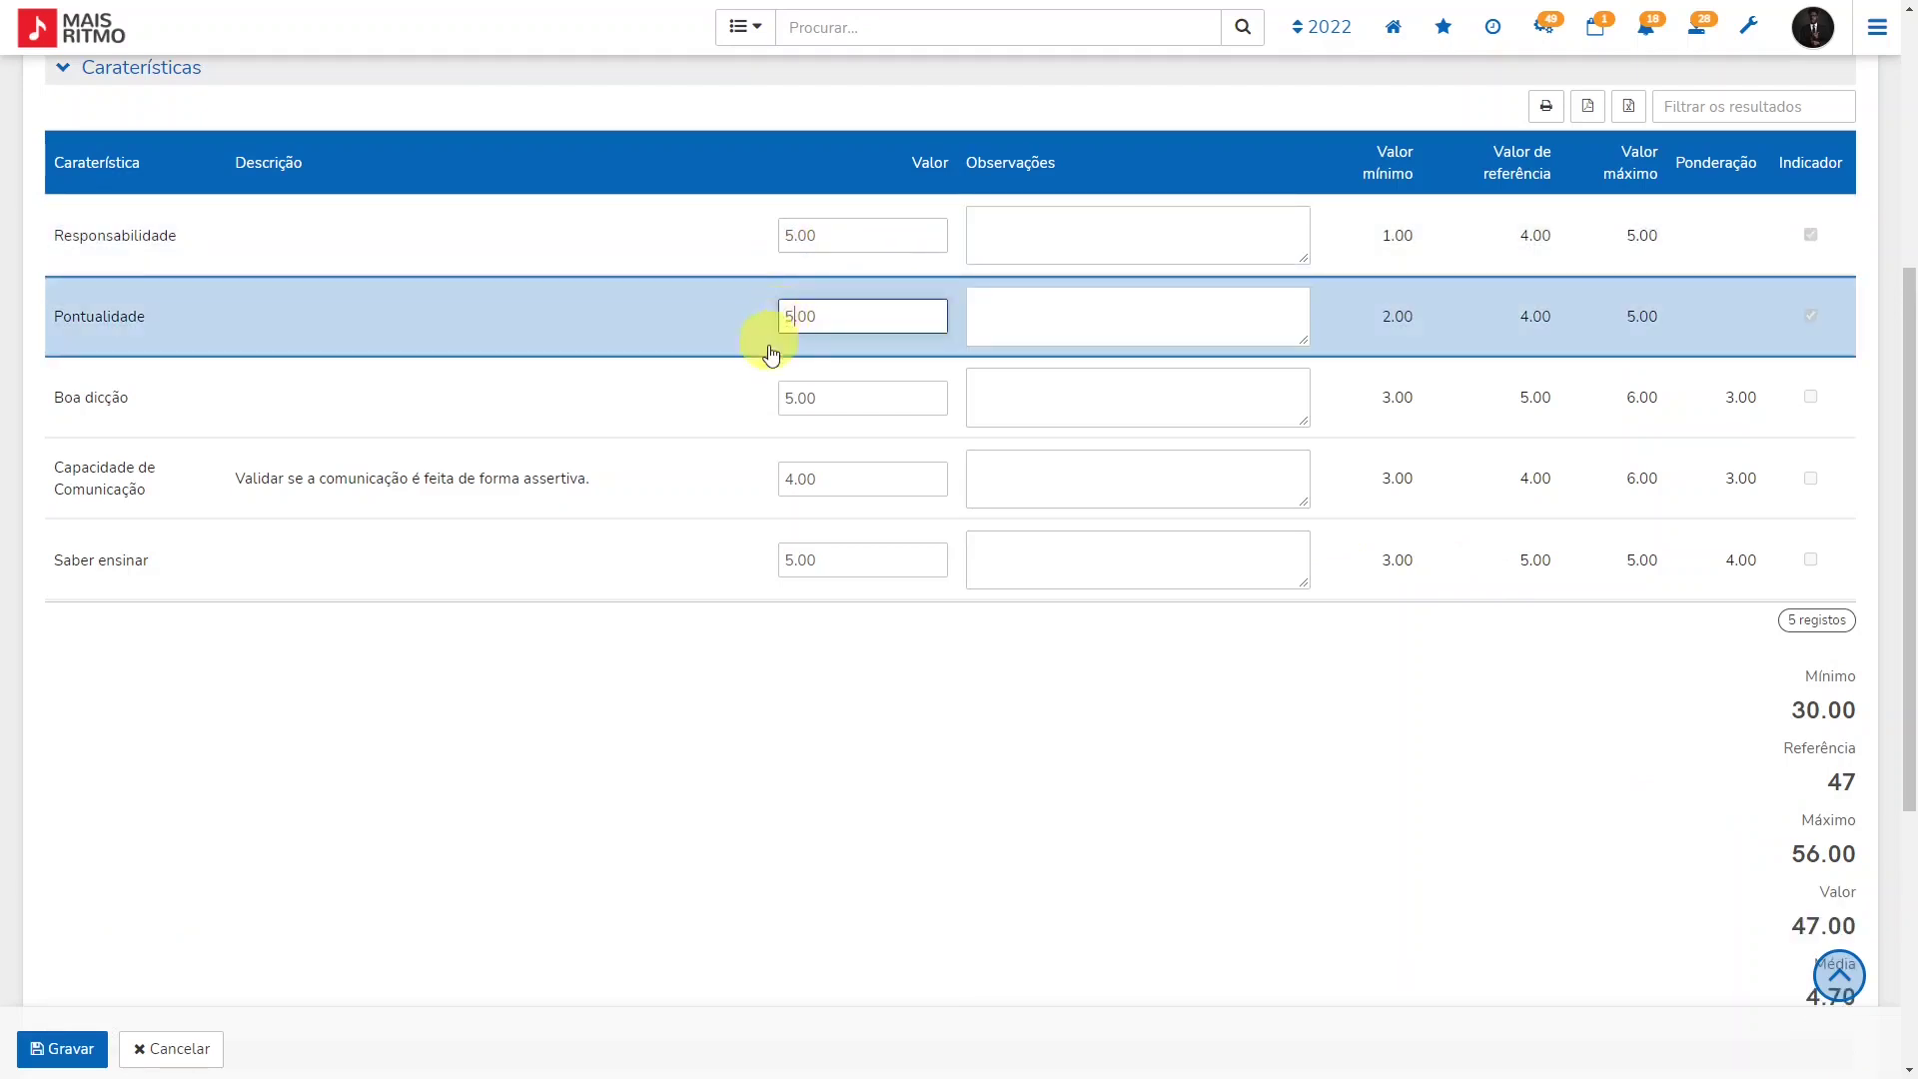
{"action": "left_click", "coordinate": [785, 554]}
{"action": "type", "text": "6"}
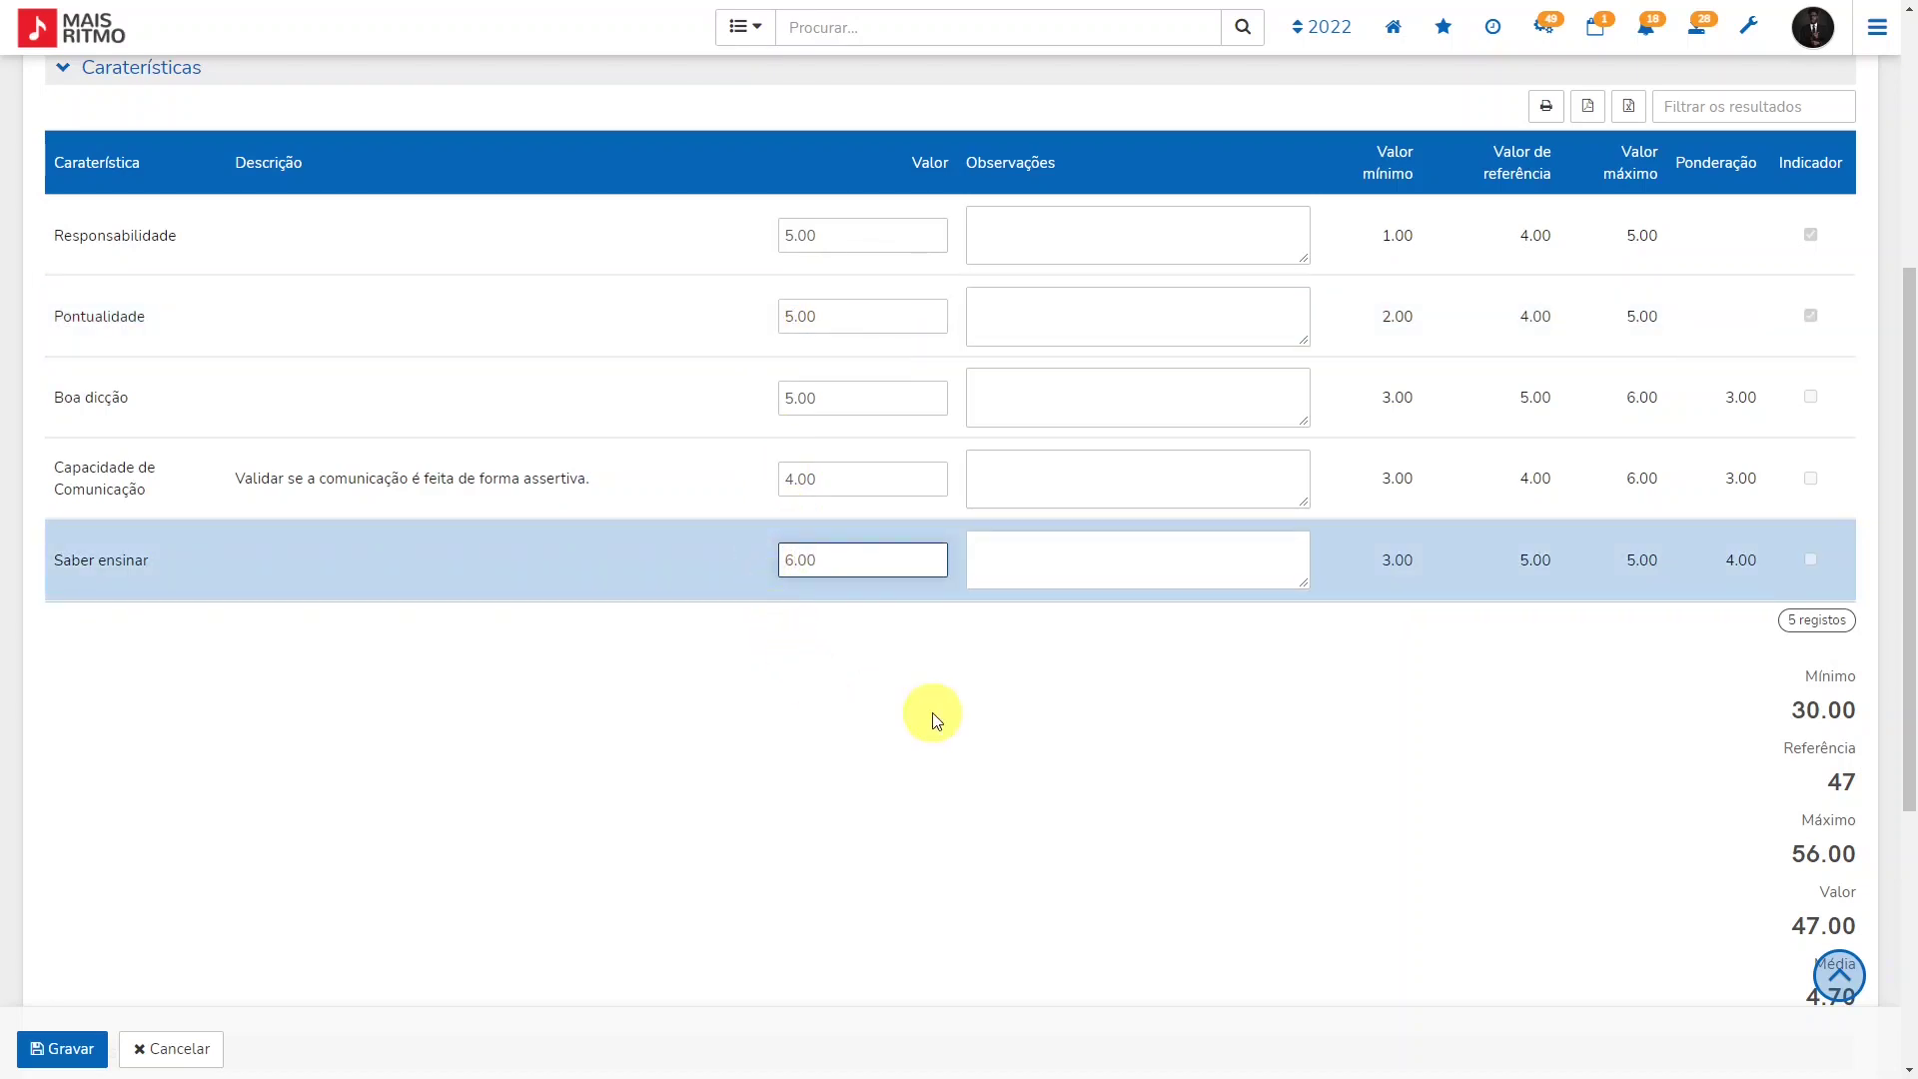
- Enter the observation "Parabéns! Excelente capacidade de cativar os alunos." for the Saber ensinar characteristic
{"action": "scroll", "coordinate": [932, 719], "scroll_direction": "down", "scroll_amount": 2}
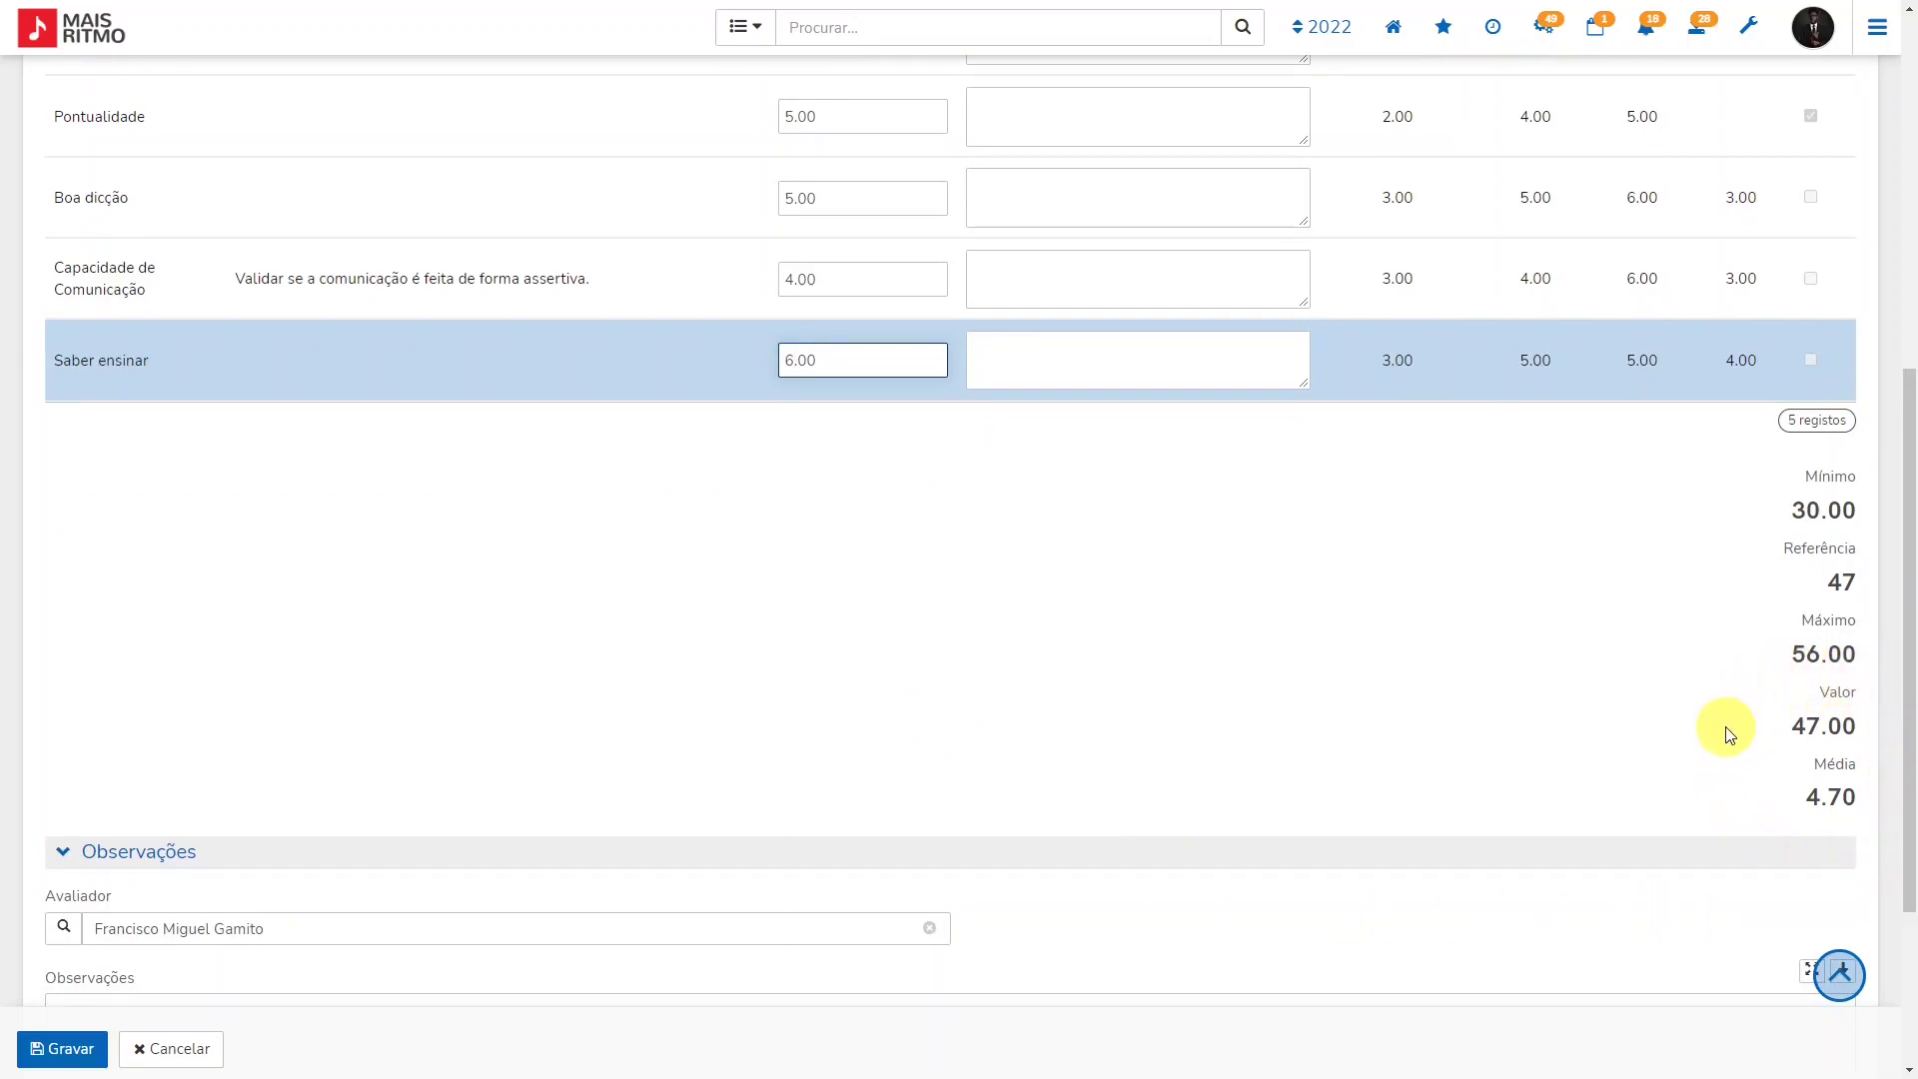
{"action": "scroll", "coordinate": [1714, 729], "scroll_direction": "up", "scroll_amount": 3}
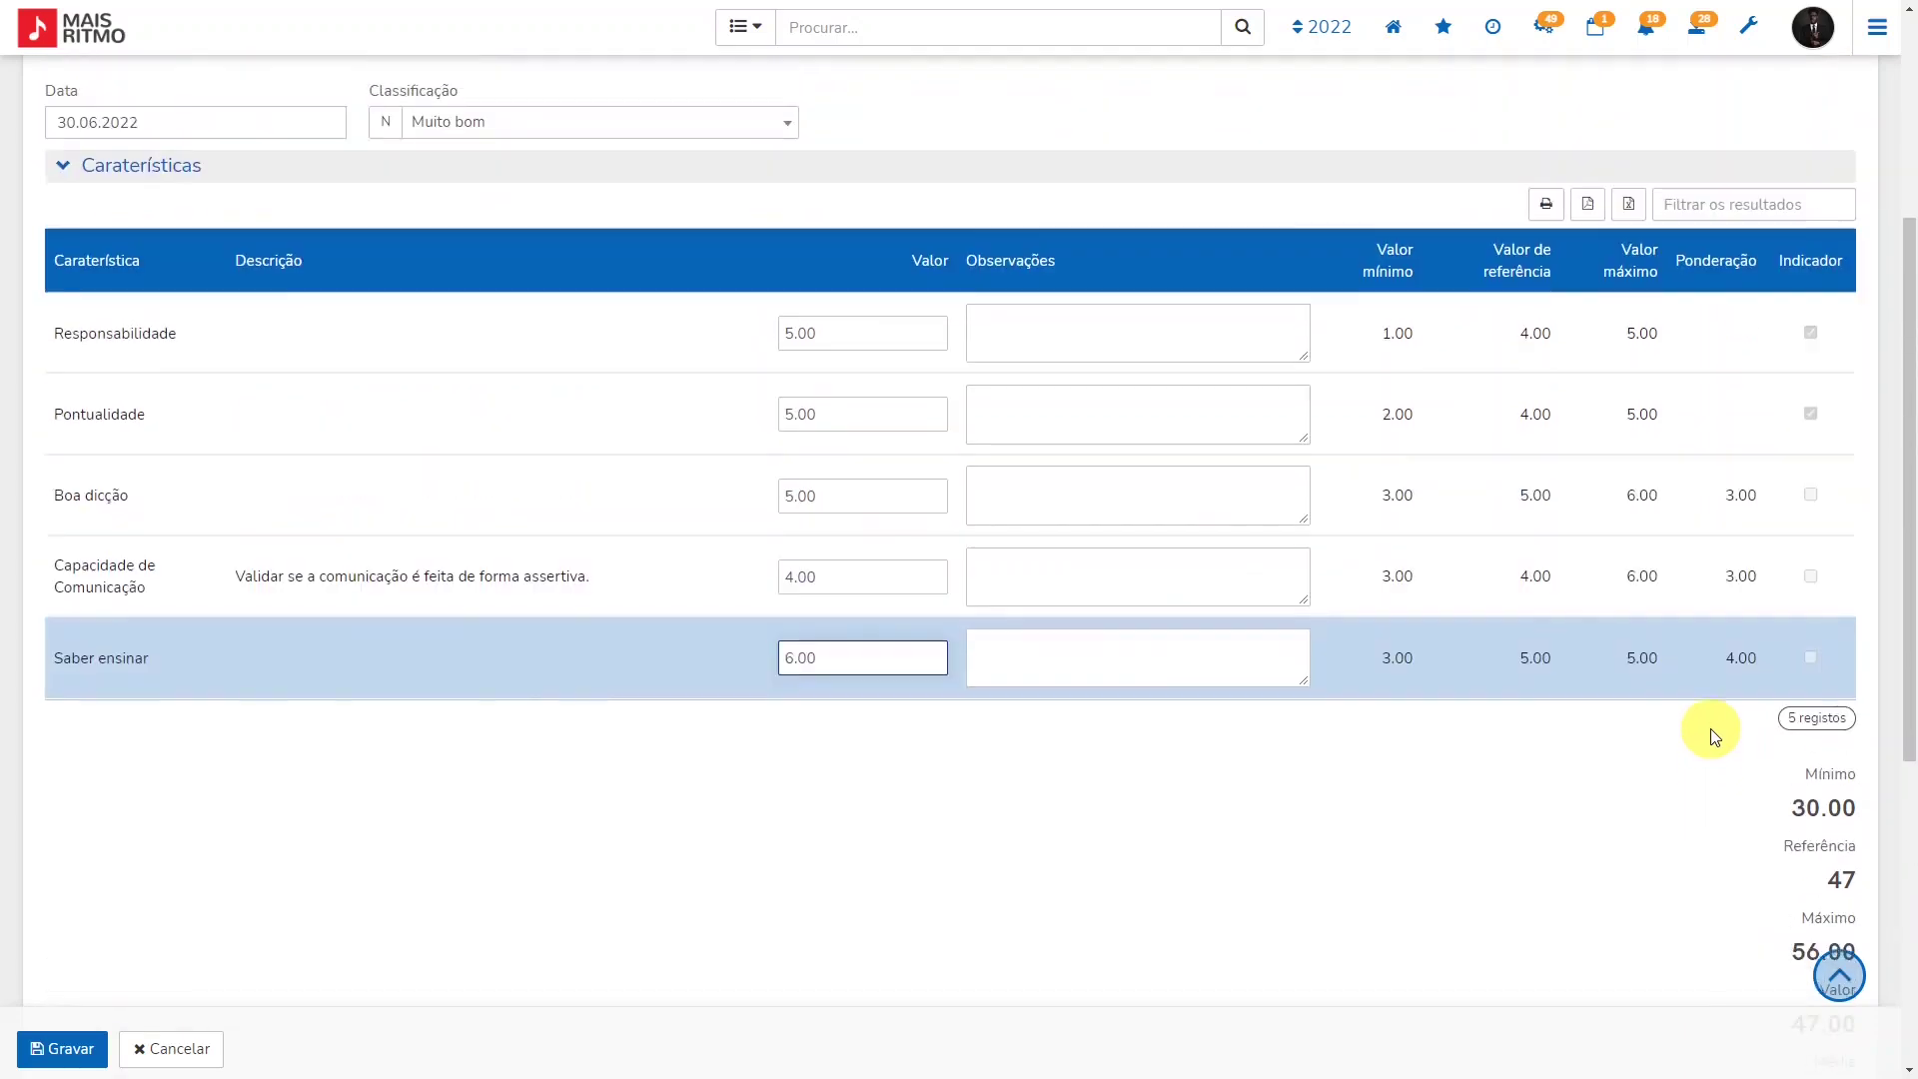
{"action": "left_click", "coordinate": [1016, 665]}
{"action": "type", "text": "Parabéns! Excelente capacidade de cativar os alunos"}
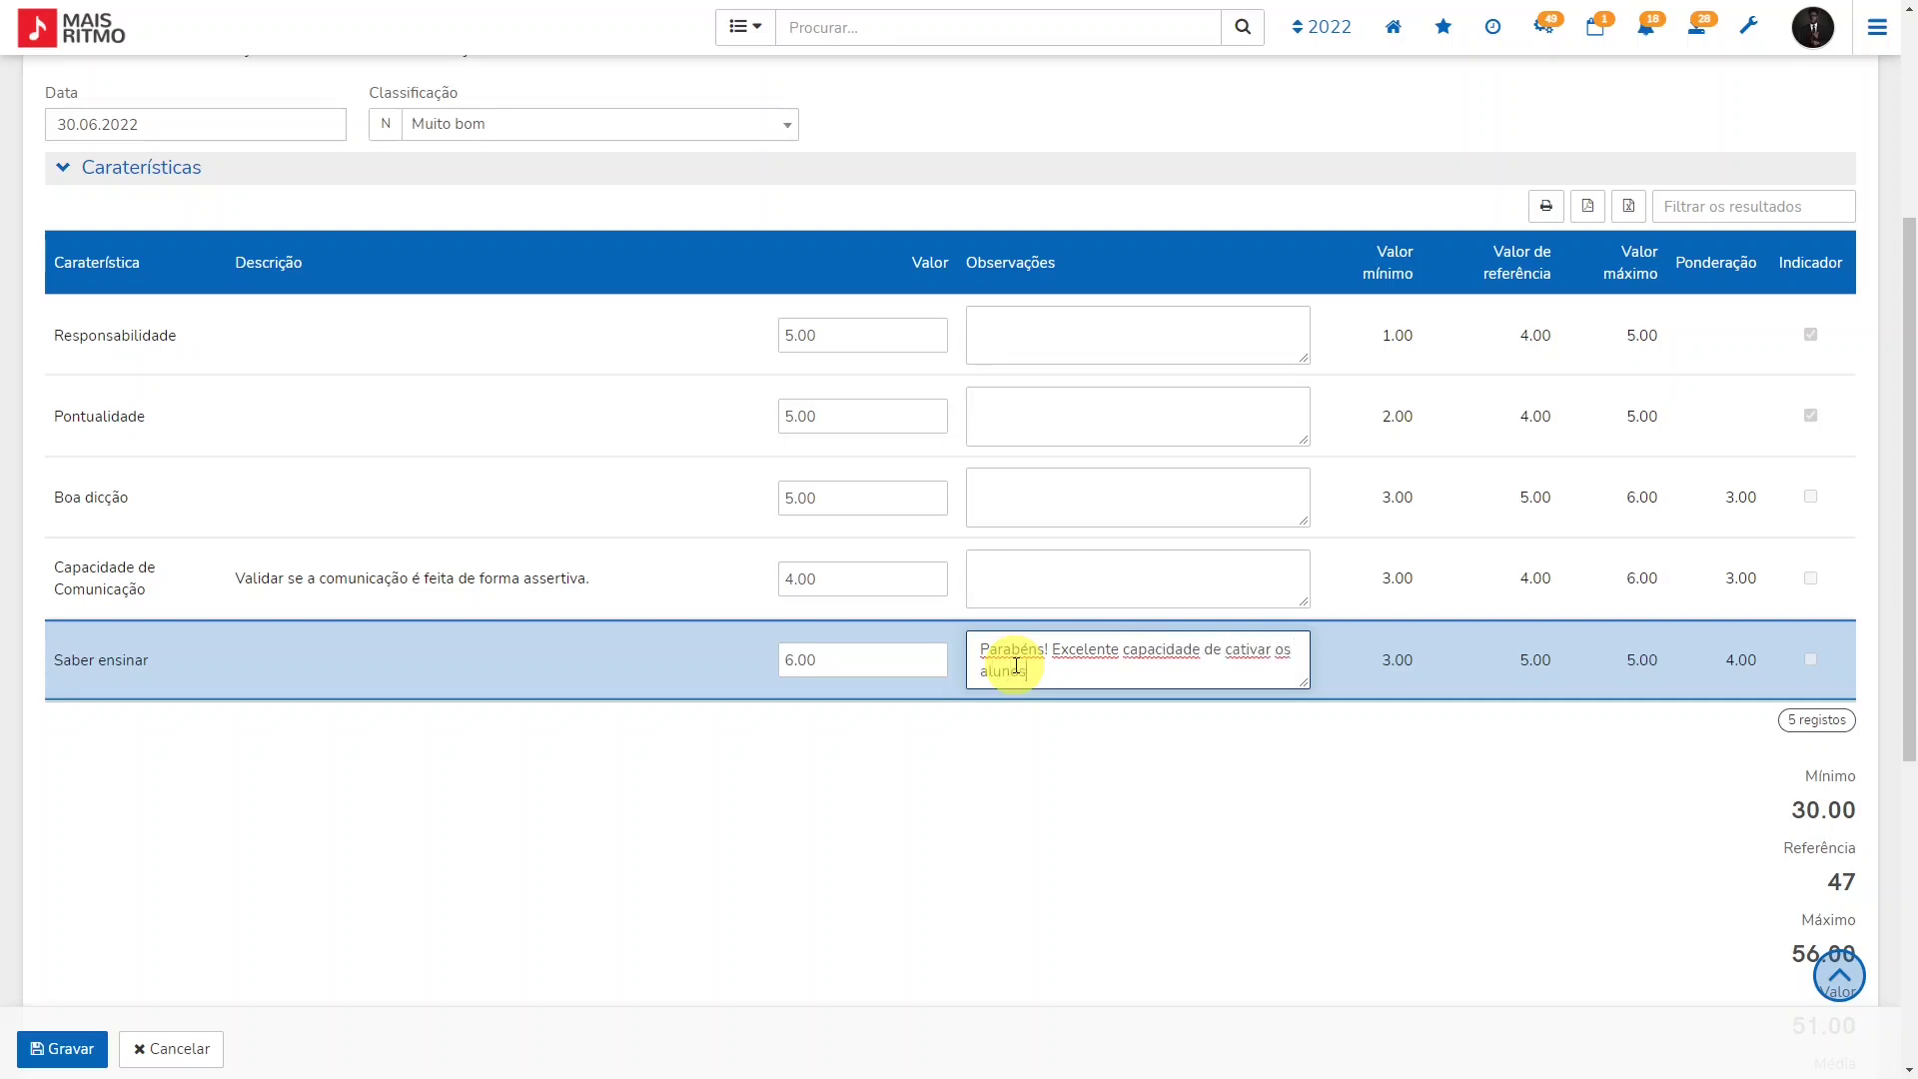
{"action": "type", "text": "."}
- Enter "Parabéns! Excelente desempenho!" as the evaluation's general observations and save the evaluation
{"action": "scroll", "coordinate": [998, 734], "scroll_direction": "down", "scroll_amount": 5}
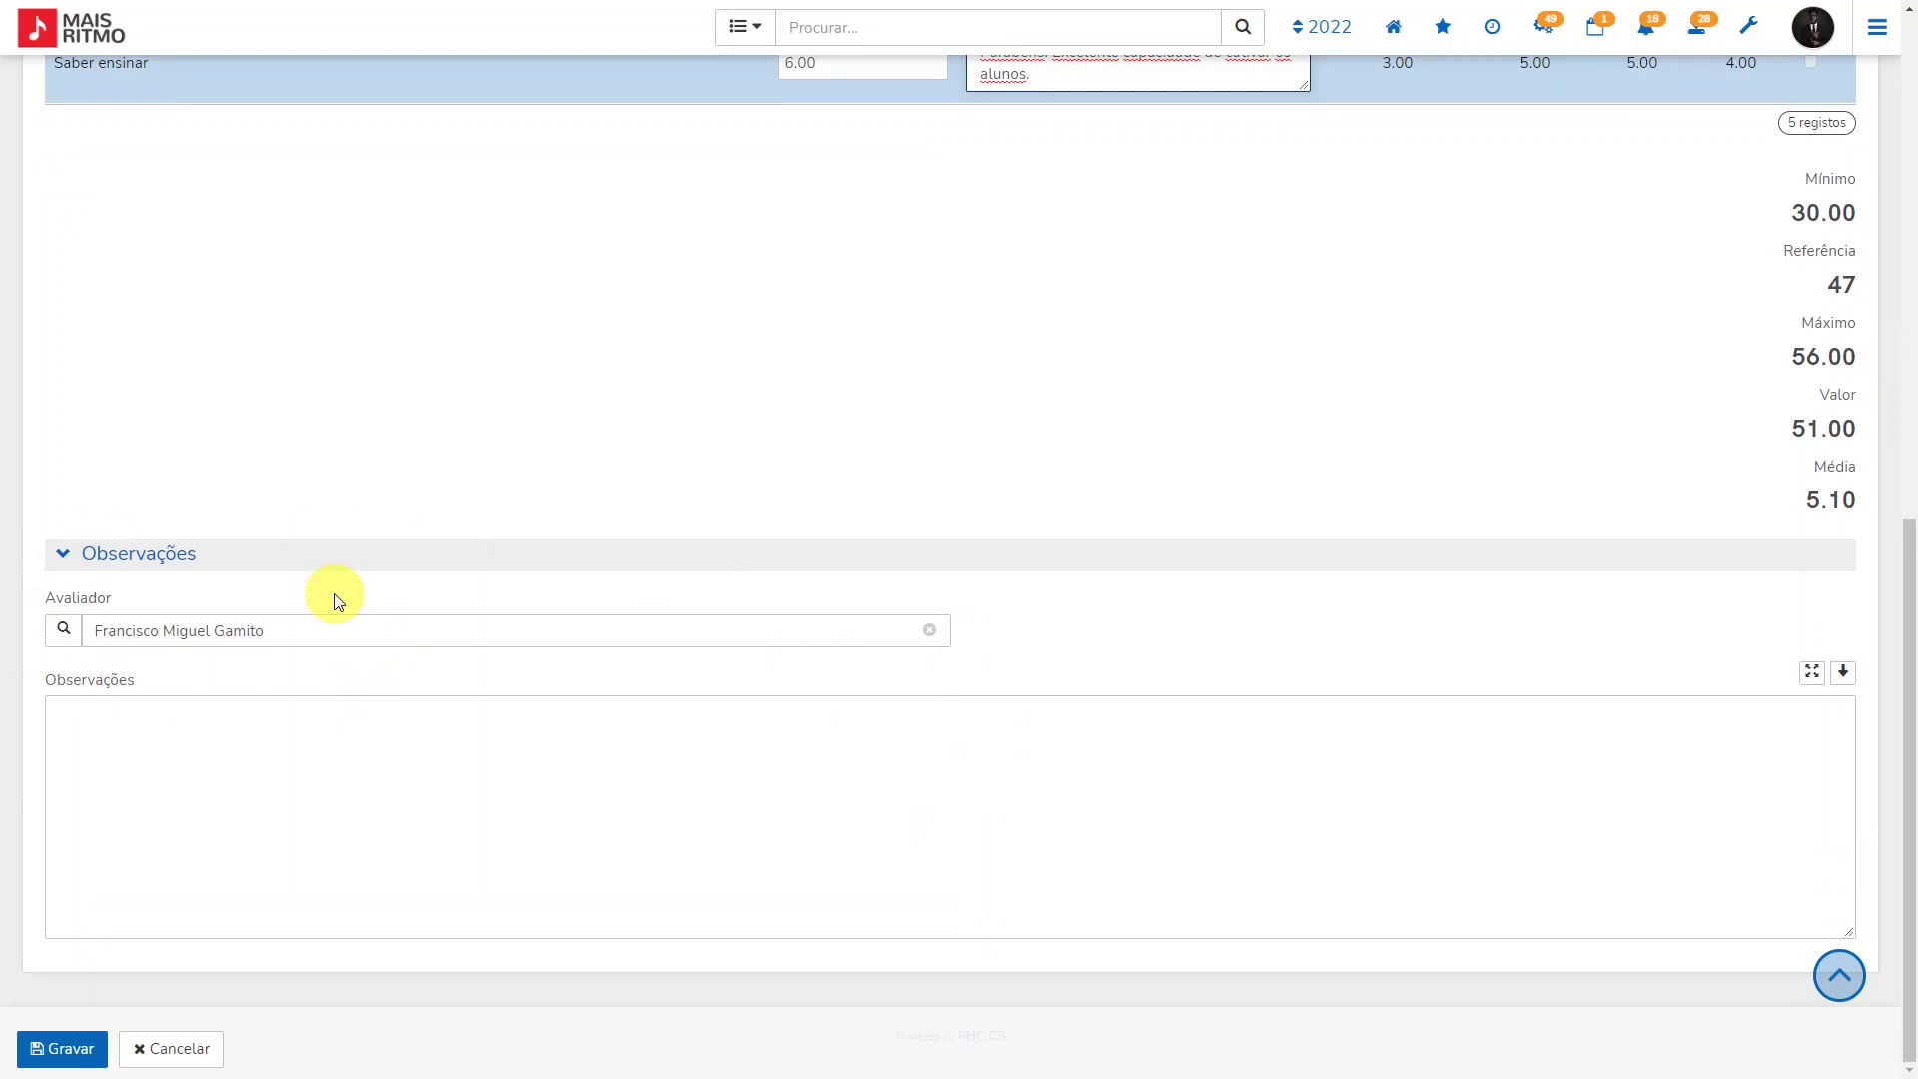
{"action": "left_click", "coordinate": [143, 765]}
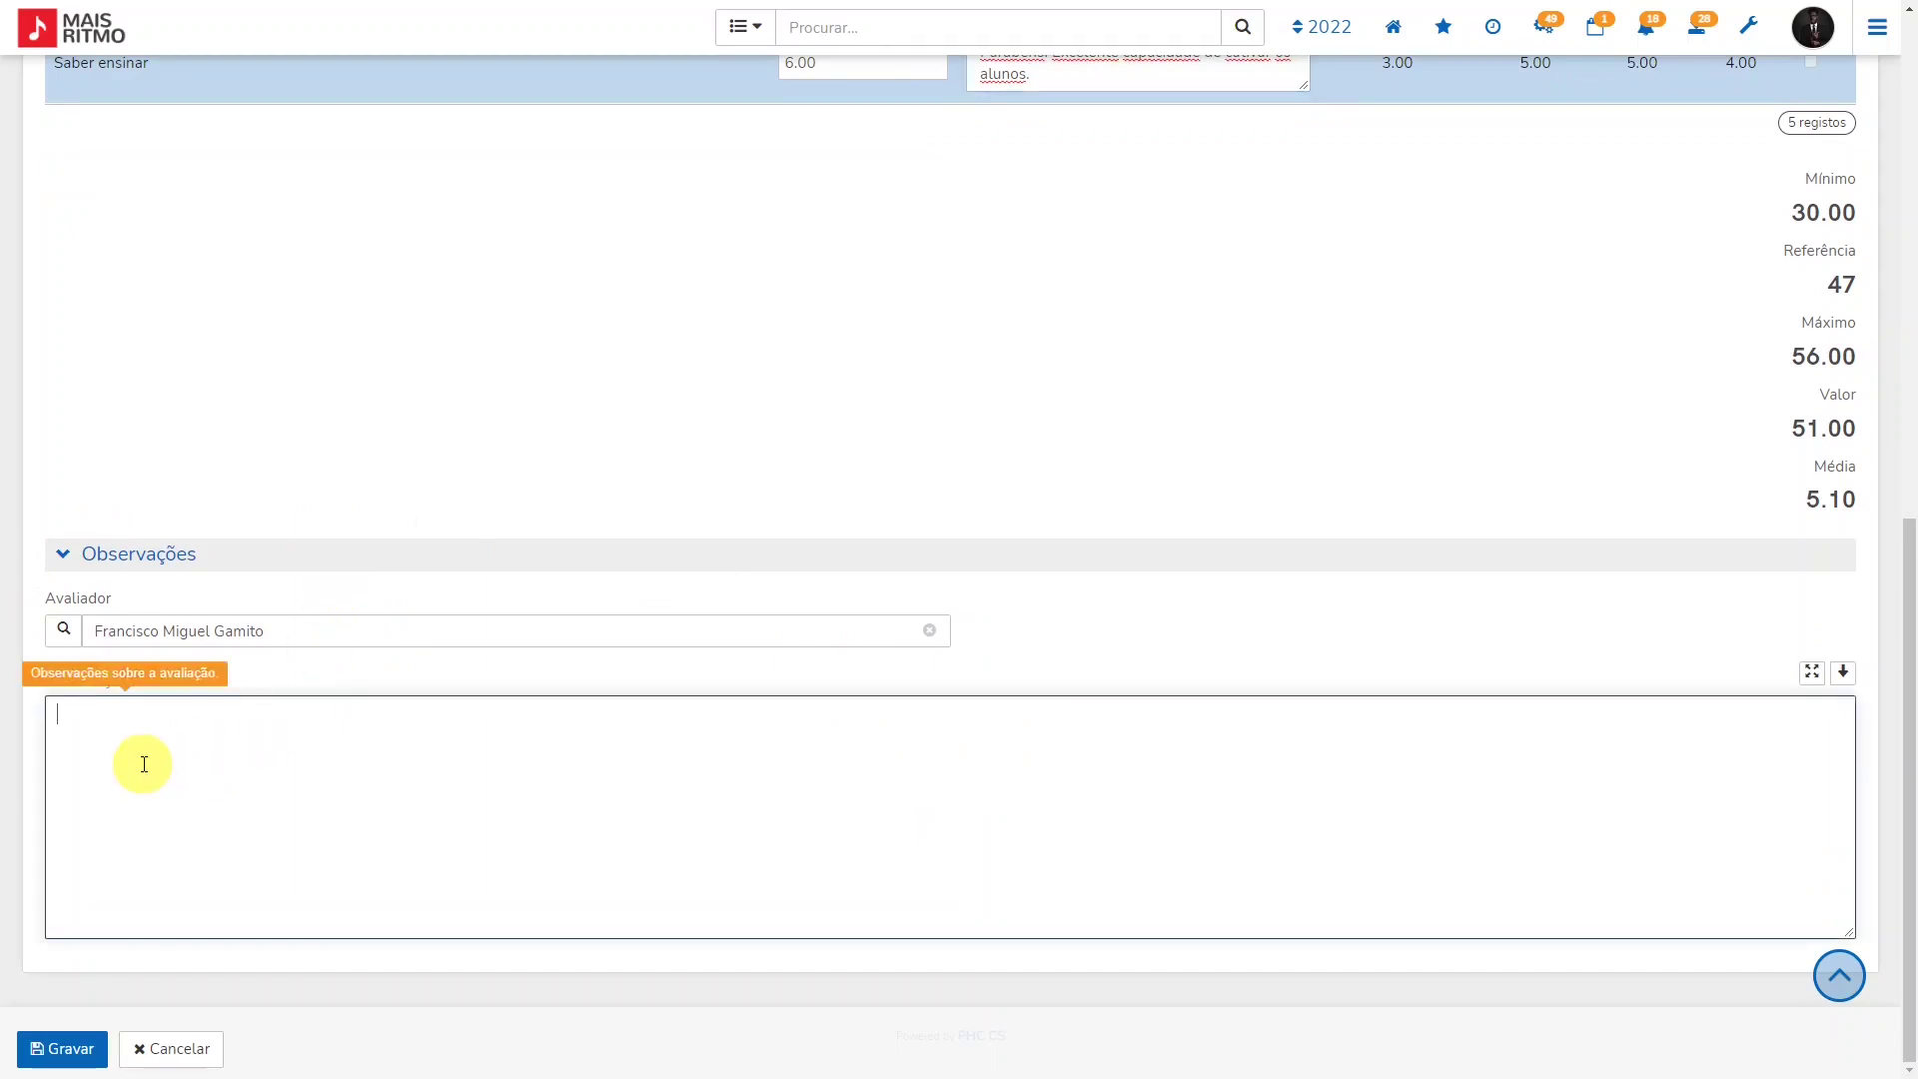
{"action": "type", "text": "Parabéns! Excelente desempenho!"}
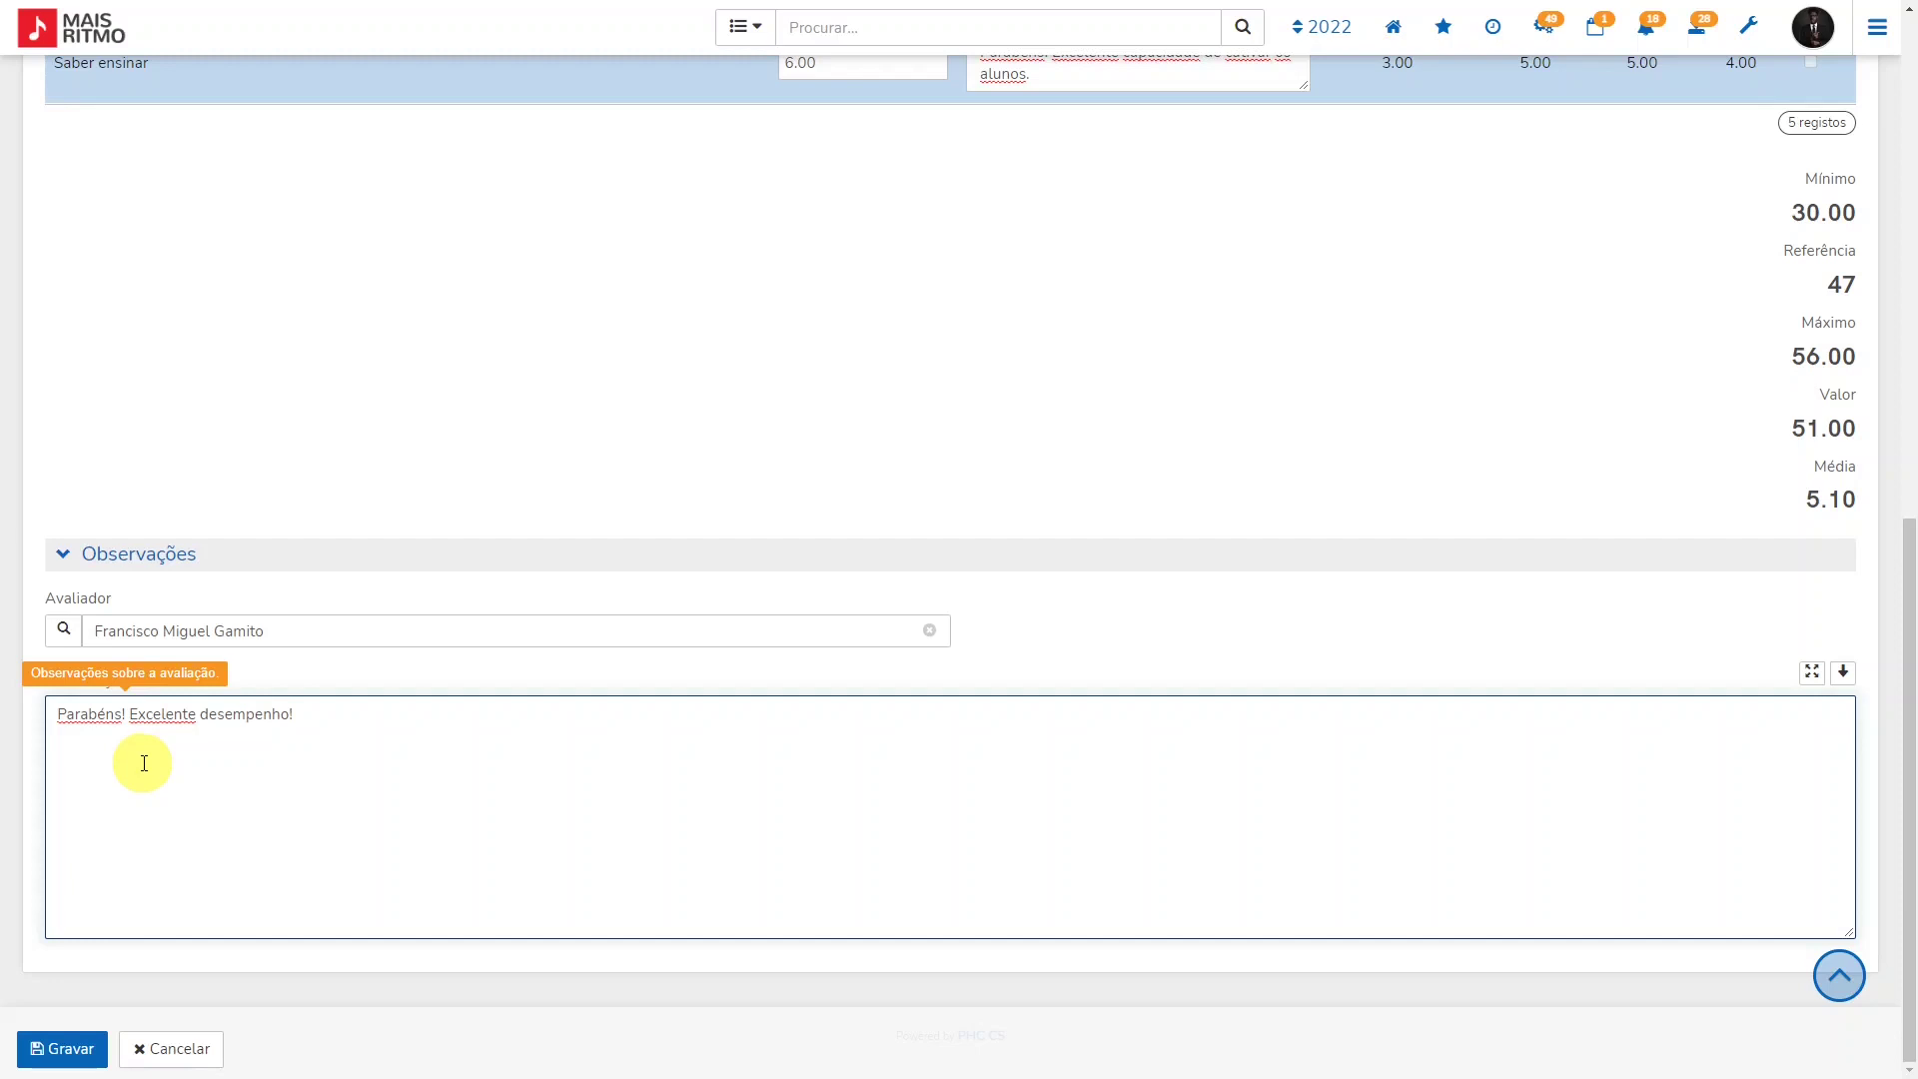
{"action": "left_click", "coordinate": [62, 1048]}
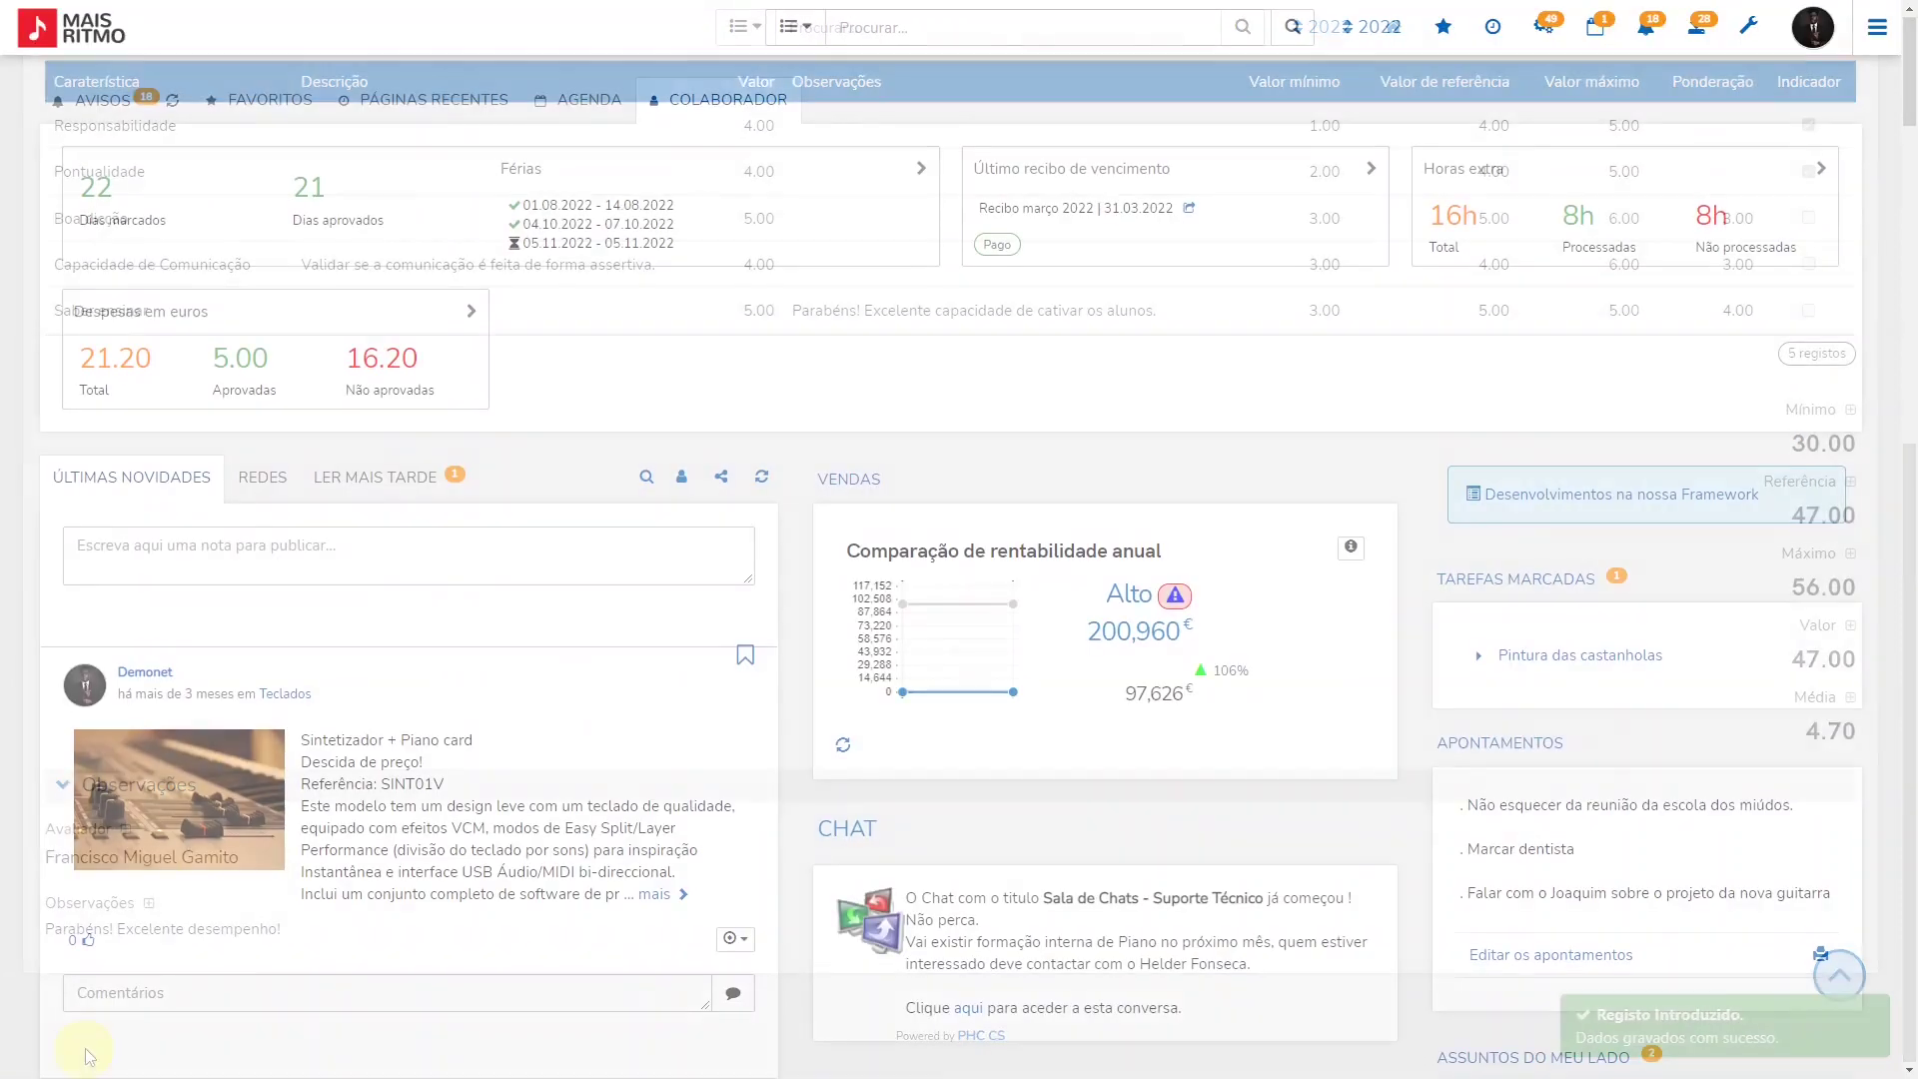